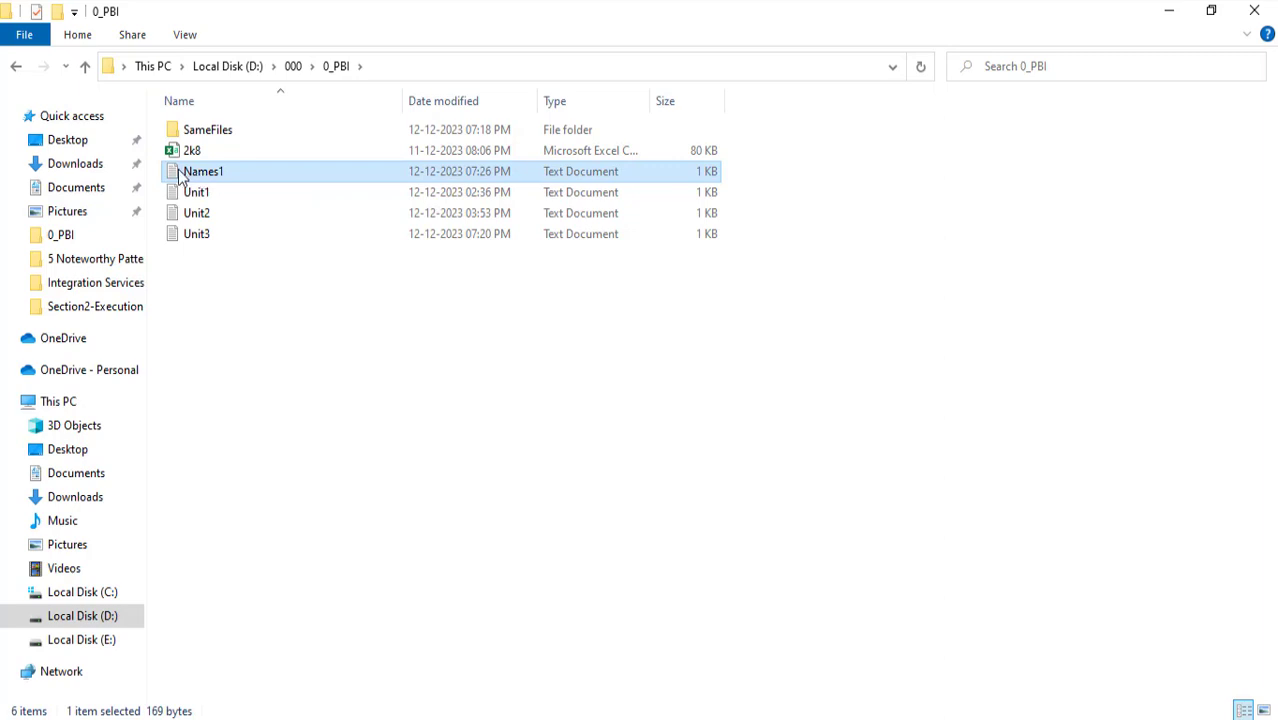
Step: Open the Names1 text file, examine the five person records and the zero-filled rows above them, and close it
double_click(182, 176)
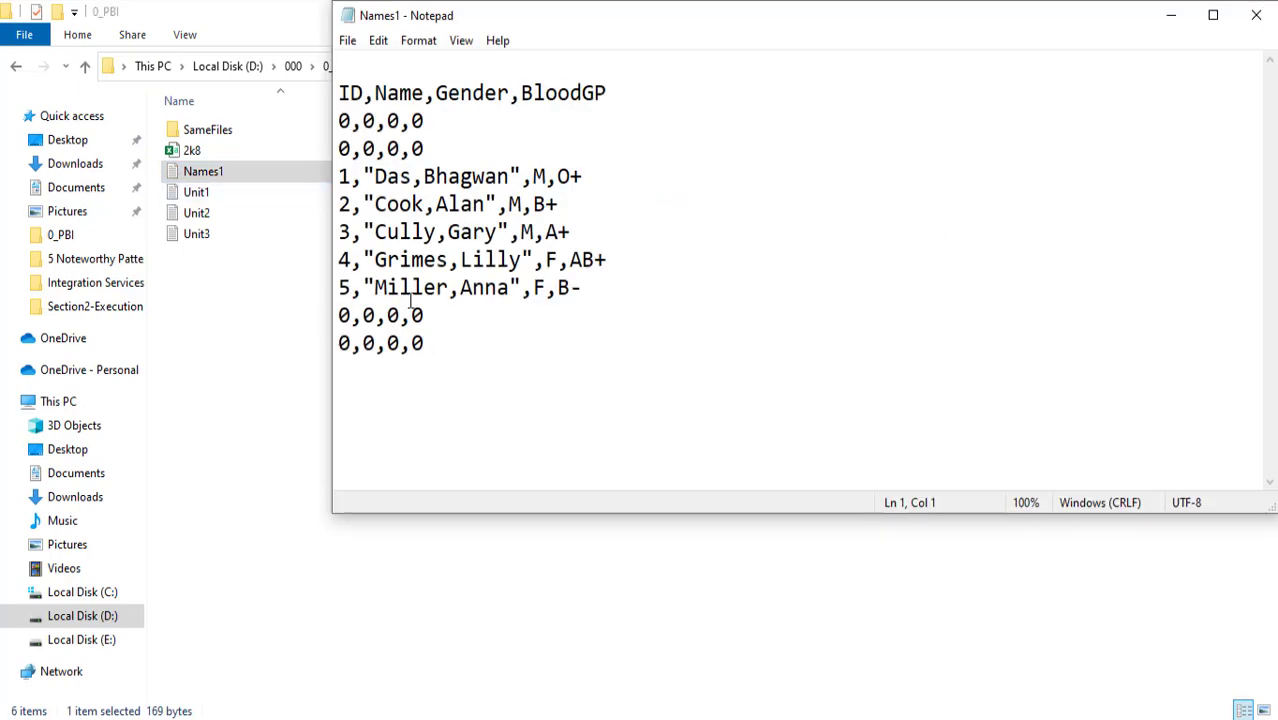
left_click_drag(344, 176, 594, 284)
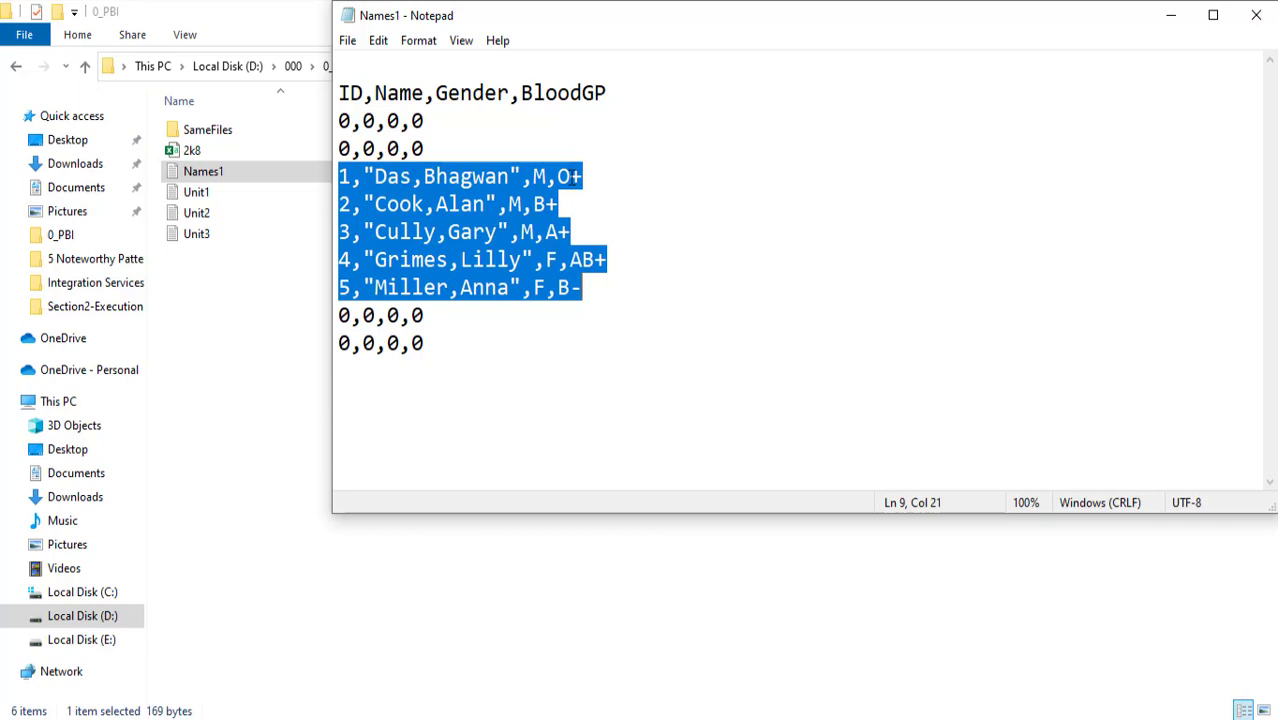
left_click_drag(490, 138, 320, 122)
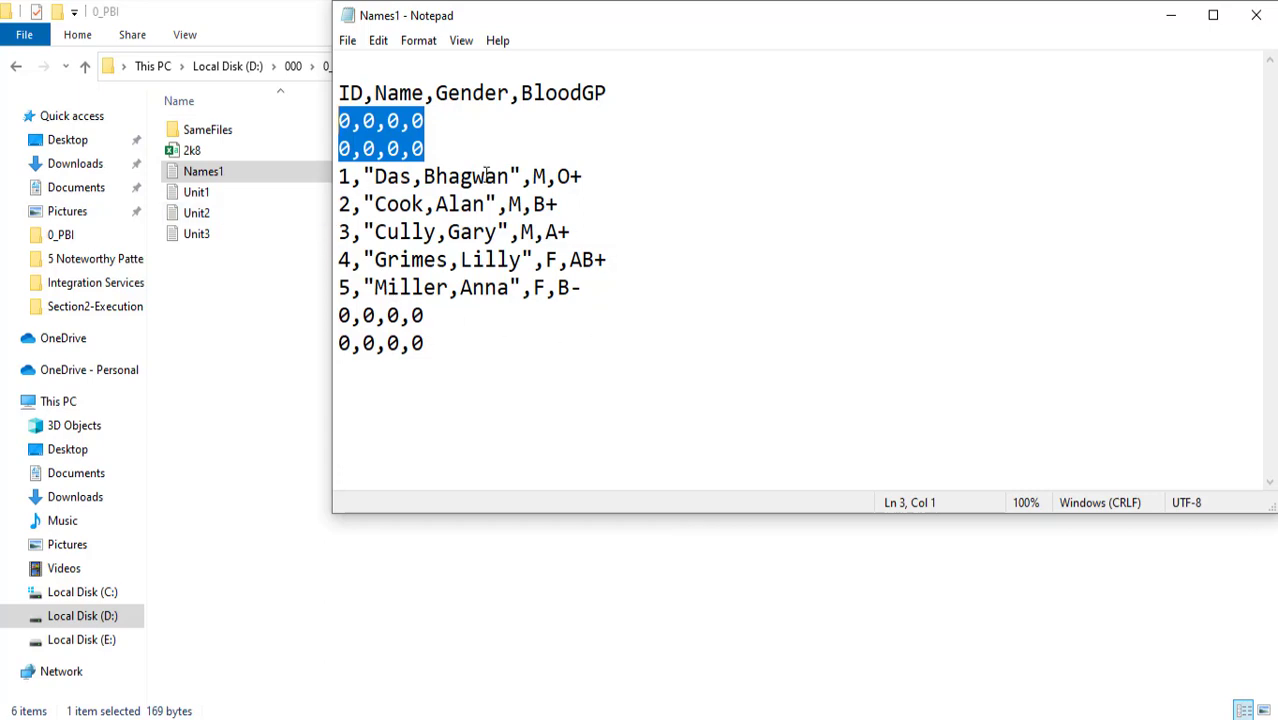
left_click(1252, 15)
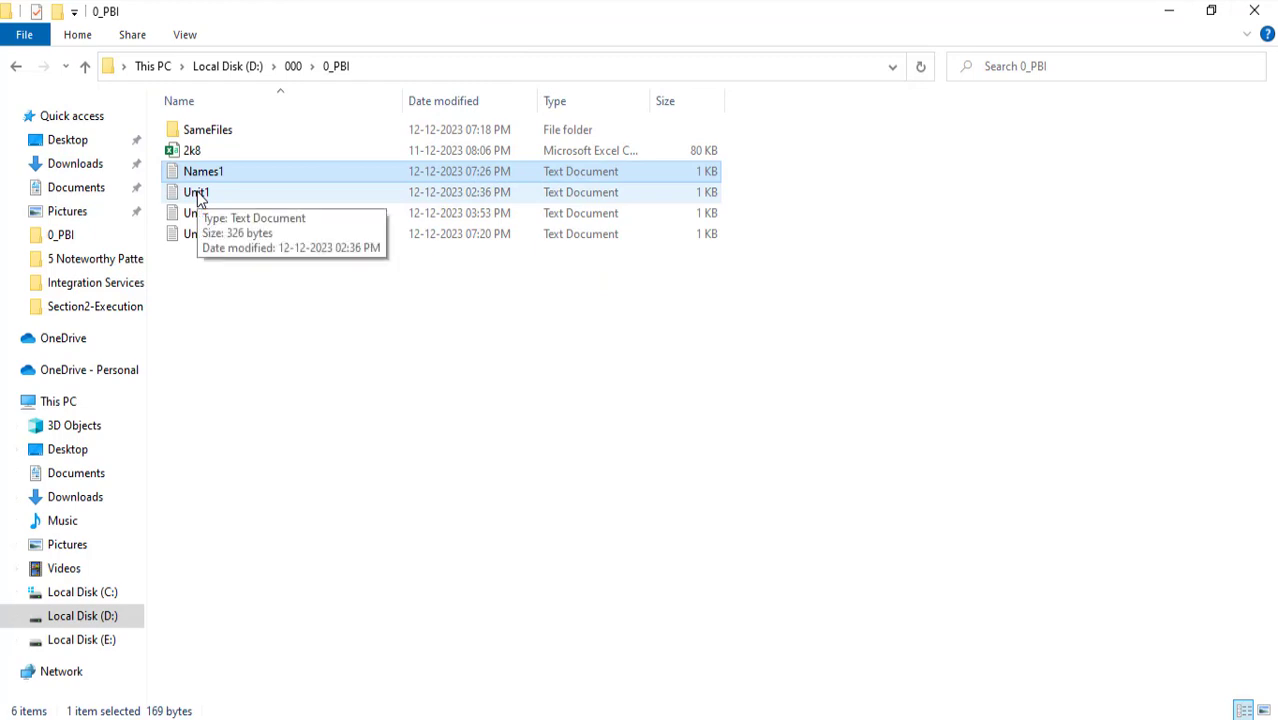
Step: Open the Unit1 text file and examine the ID and units values in its first data row
double_click(197, 193)
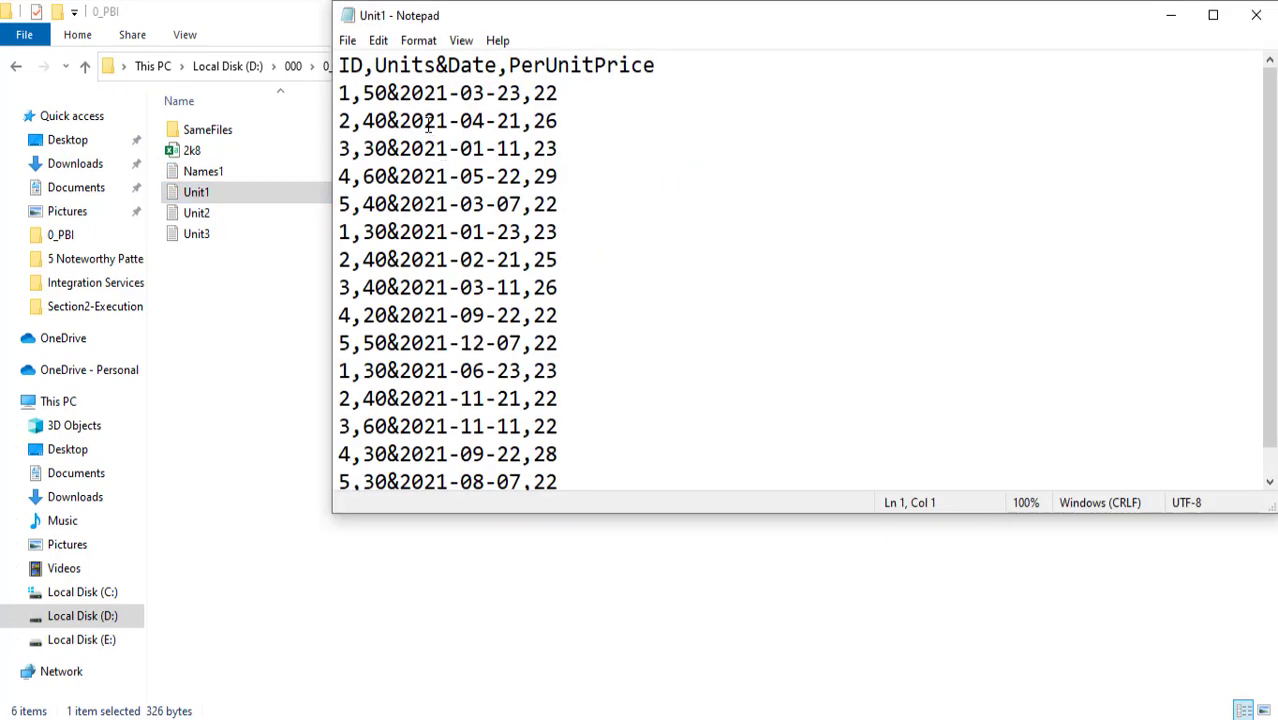
key("Down")
key("shift+Right")
key("Right")
key("Right")
key("shift+Right")
key("shift+Right")
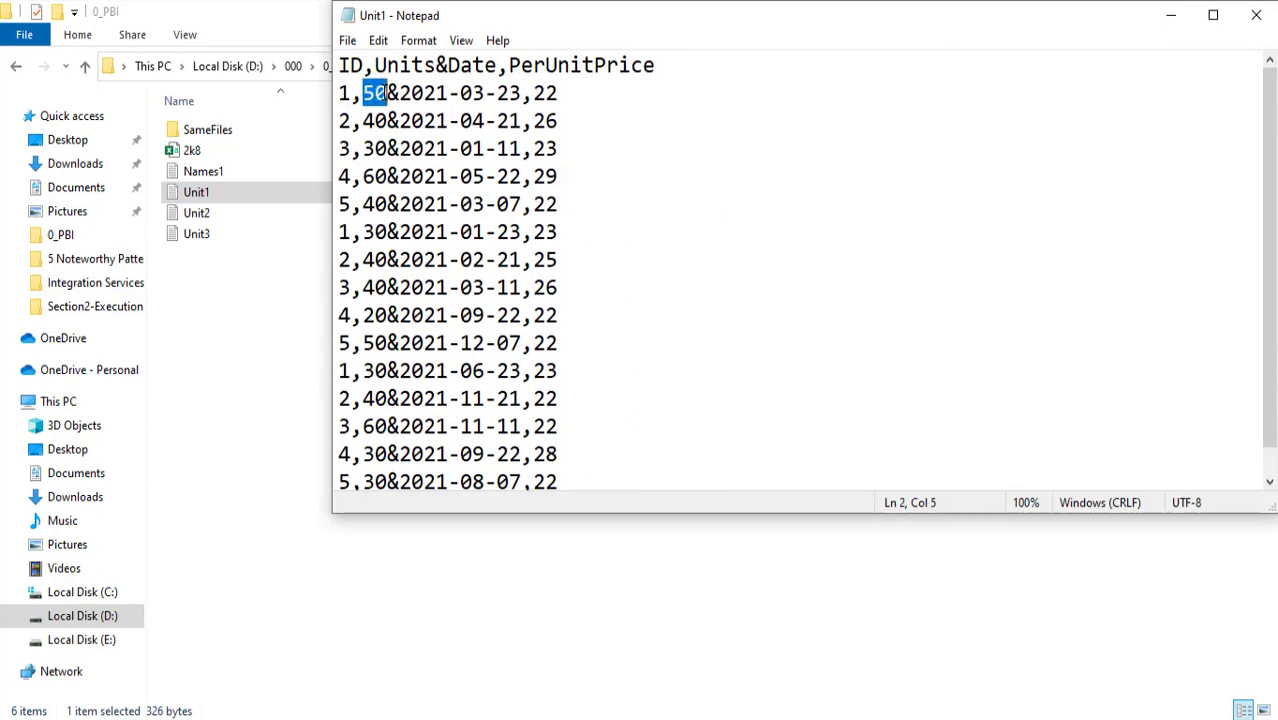
Step: Examine the units, dates, prices and & separator in the first two data rows of Unit1, and close the file
left_click_drag(398, 93, 564, 95)
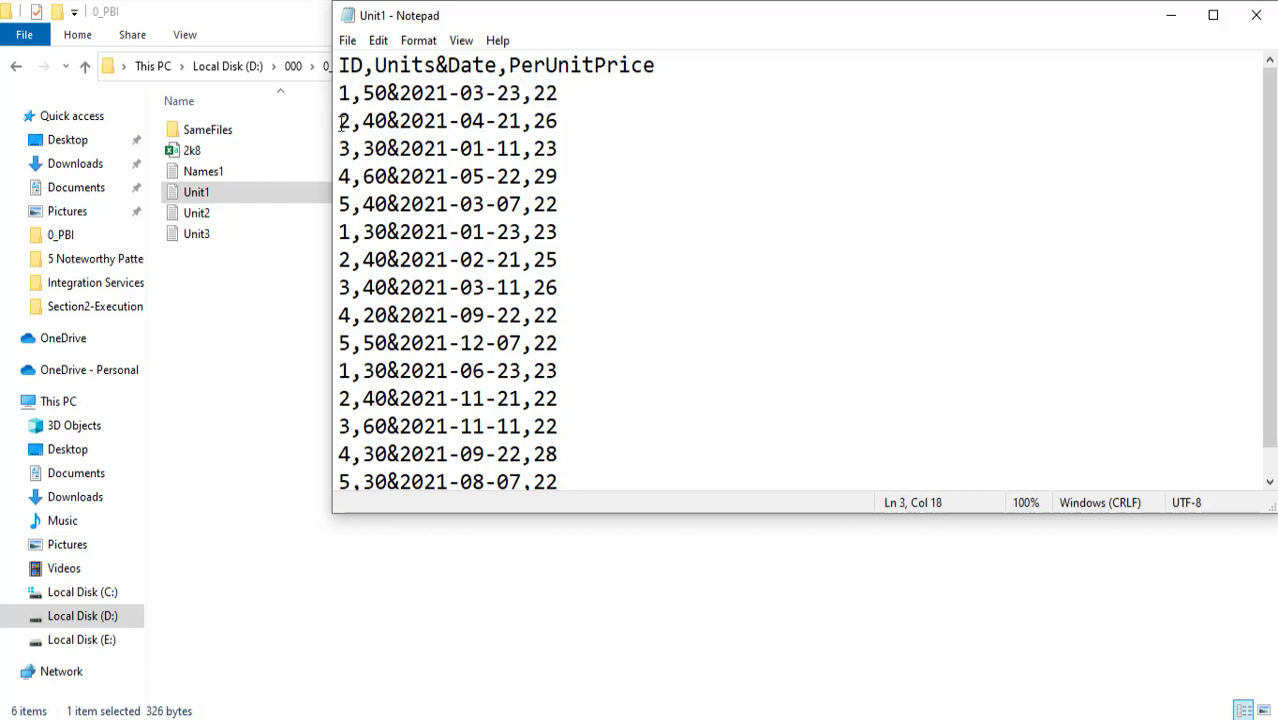
left_click_drag(339, 120, 388, 121)
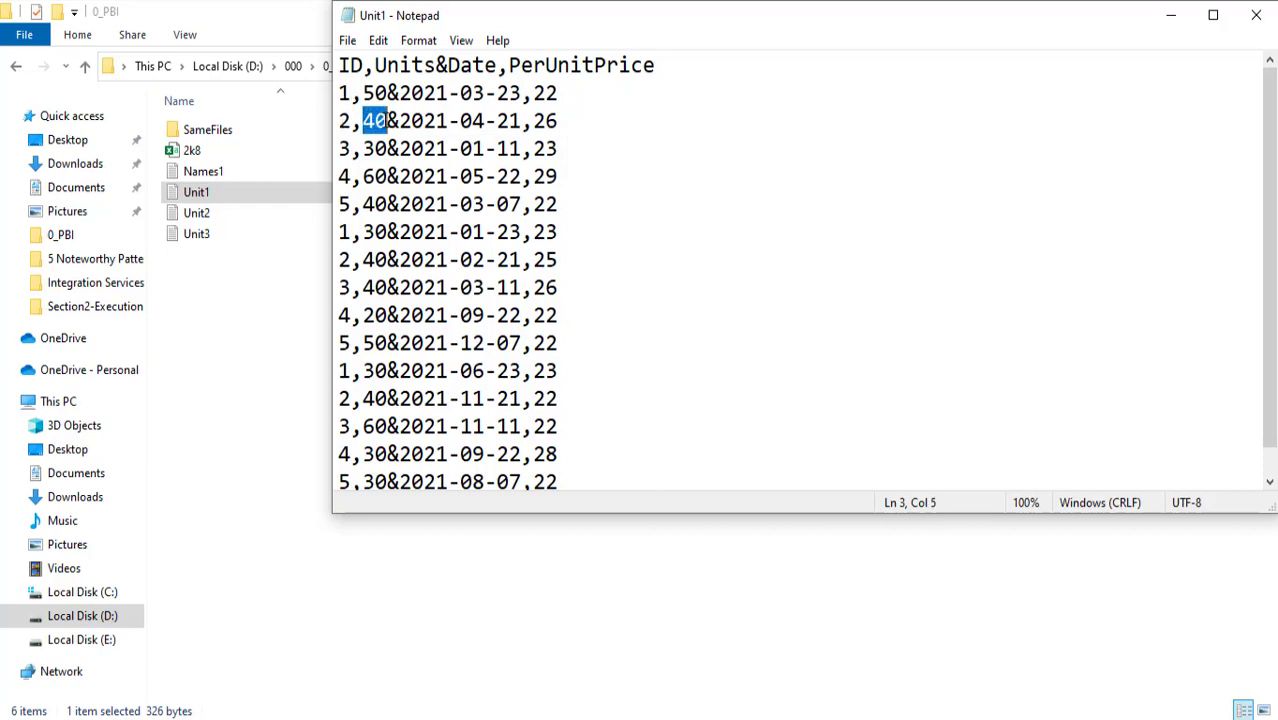
left_click_drag(535, 126, 573, 128)
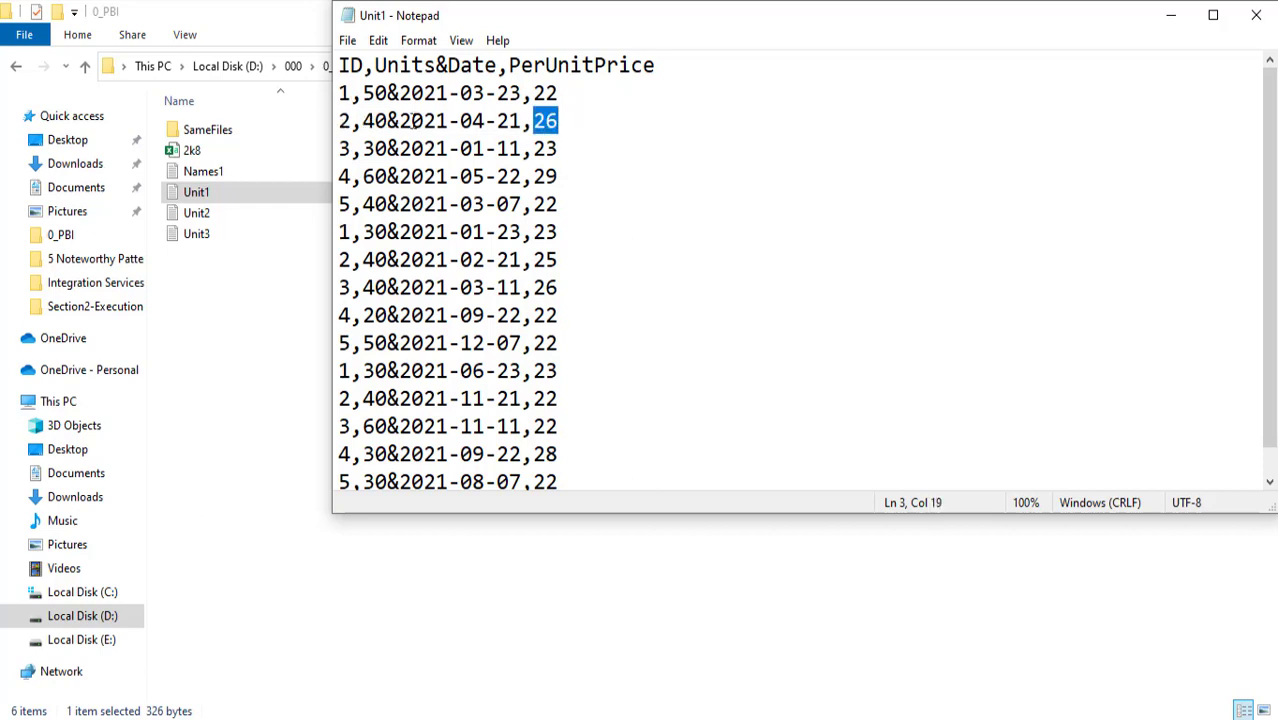
left_click_drag(410, 121, 516, 121)
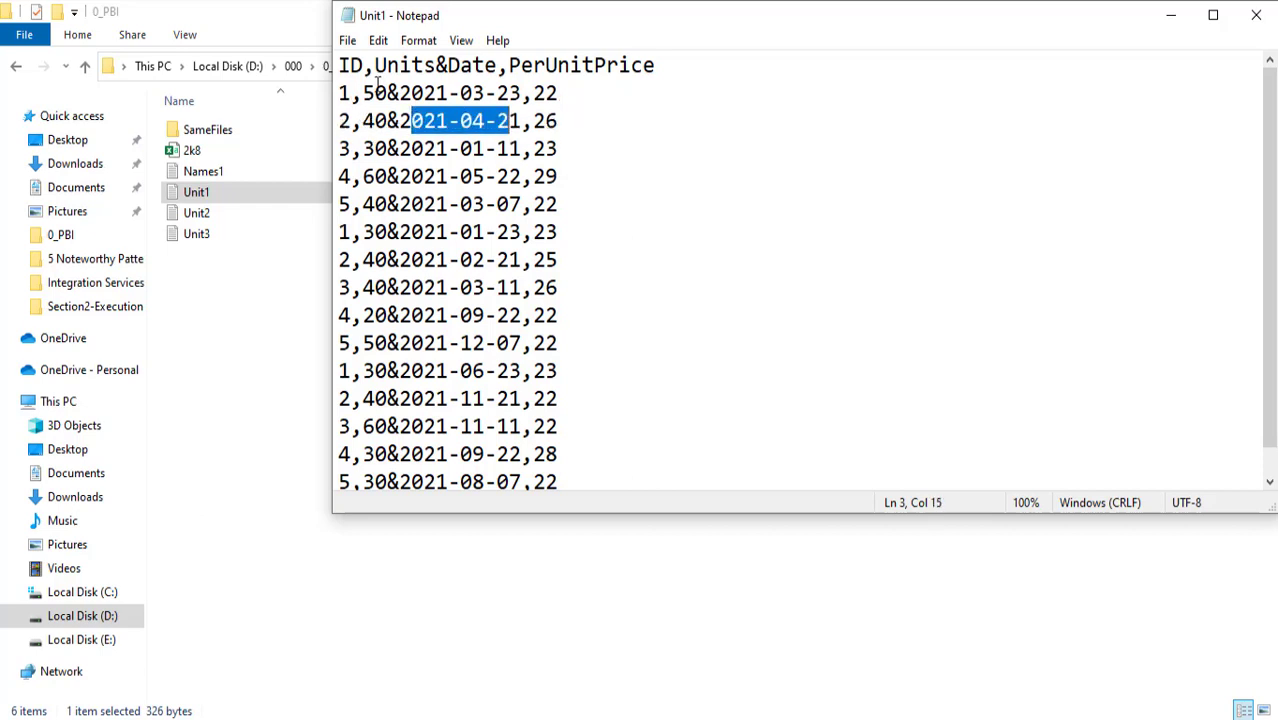
left_click_drag(399, 93, 387, 93)
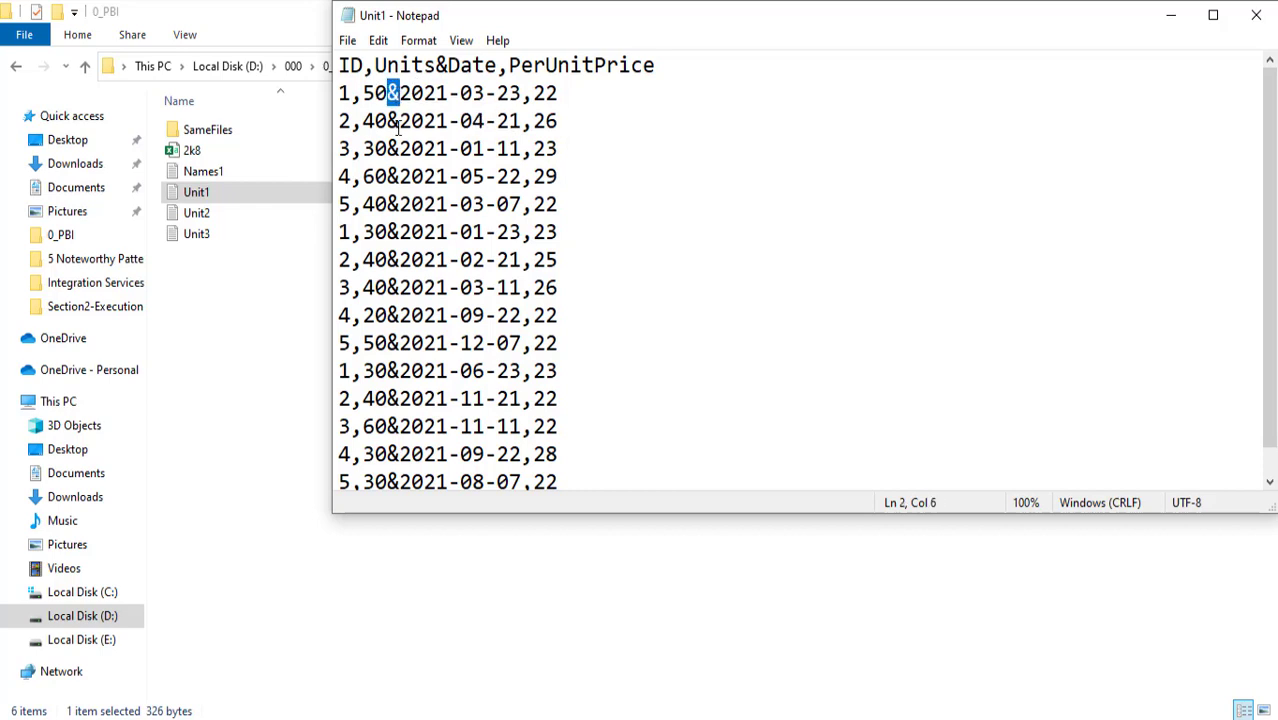
left_click(389, 200)
left_click_drag(411, 93, 521, 93)
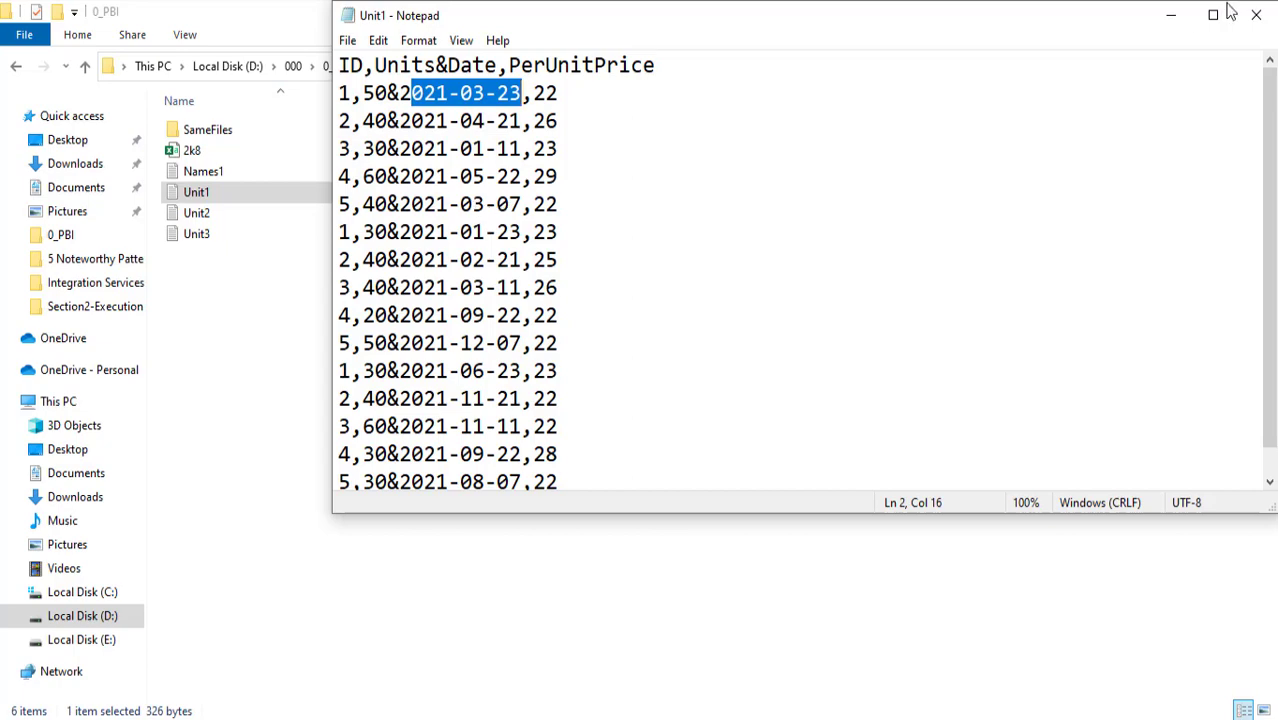
left_click(1256, 15)
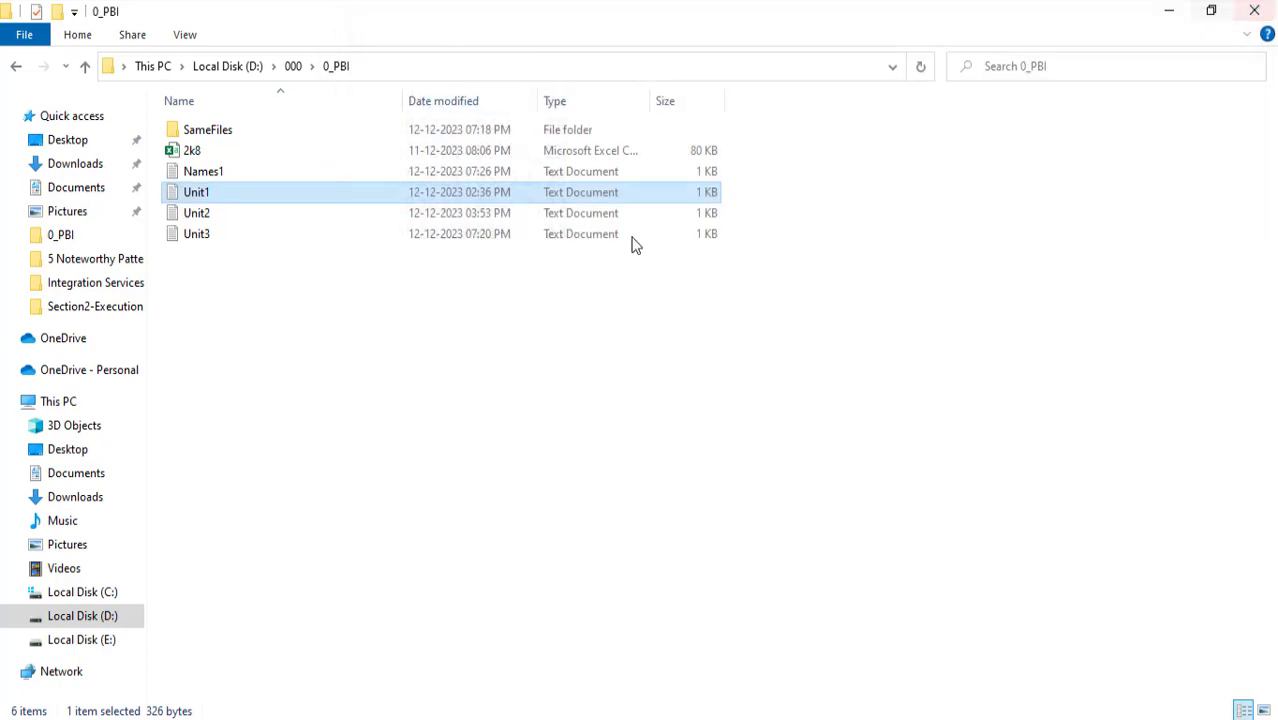
Step: Reopen Unit1, examine the first block of IDs 1 to 5 and each repeated row for ID 1, and close it
double_click(207, 194)
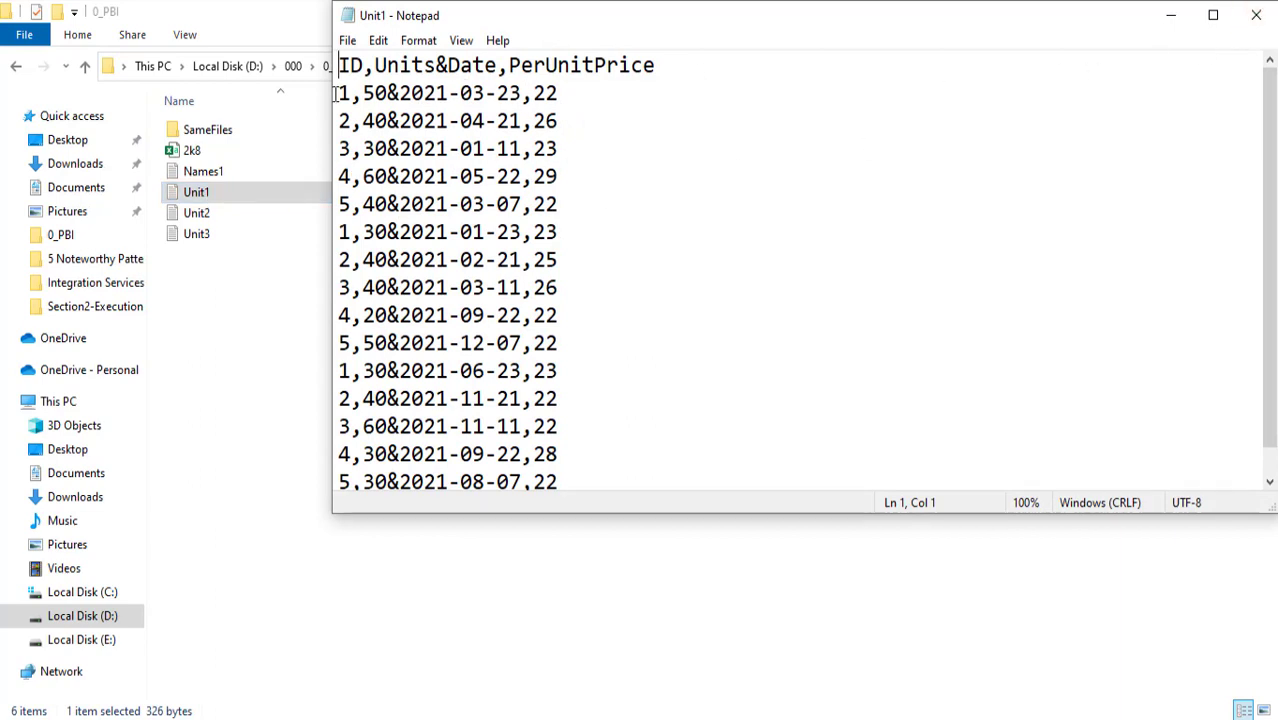
left_click_drag(340, 93, 573, 204)
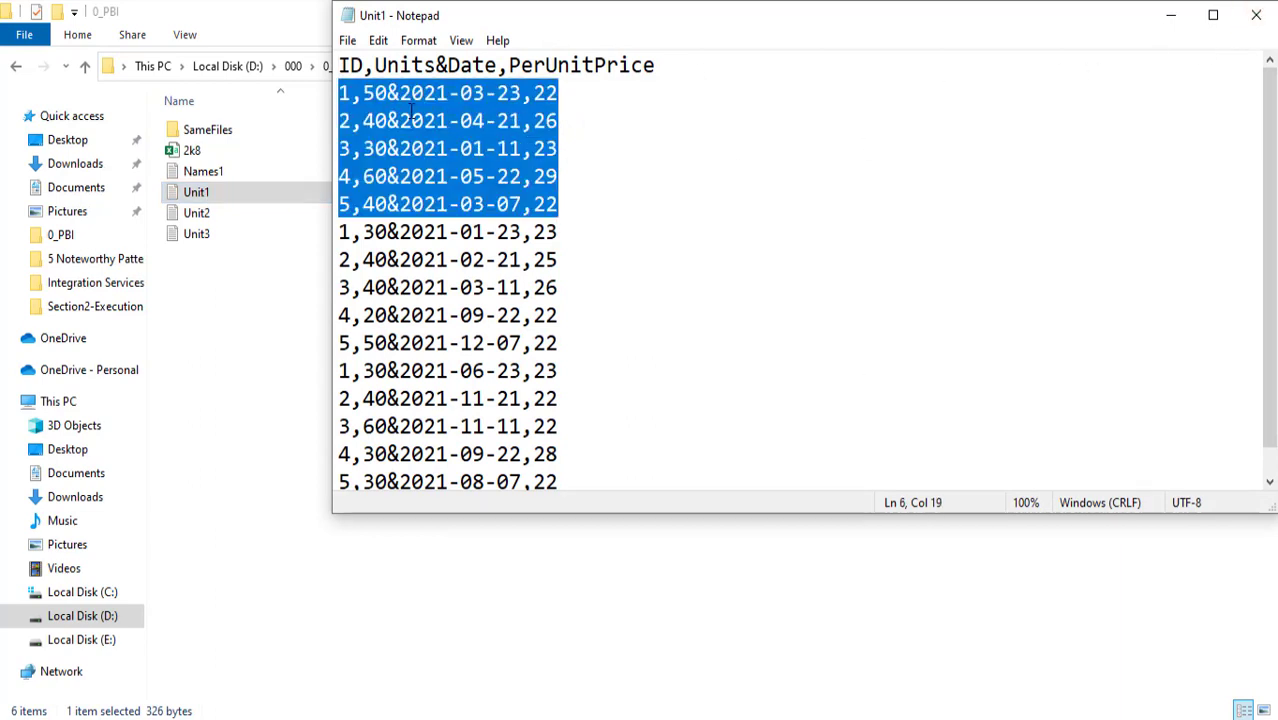
left_click(860, 378)
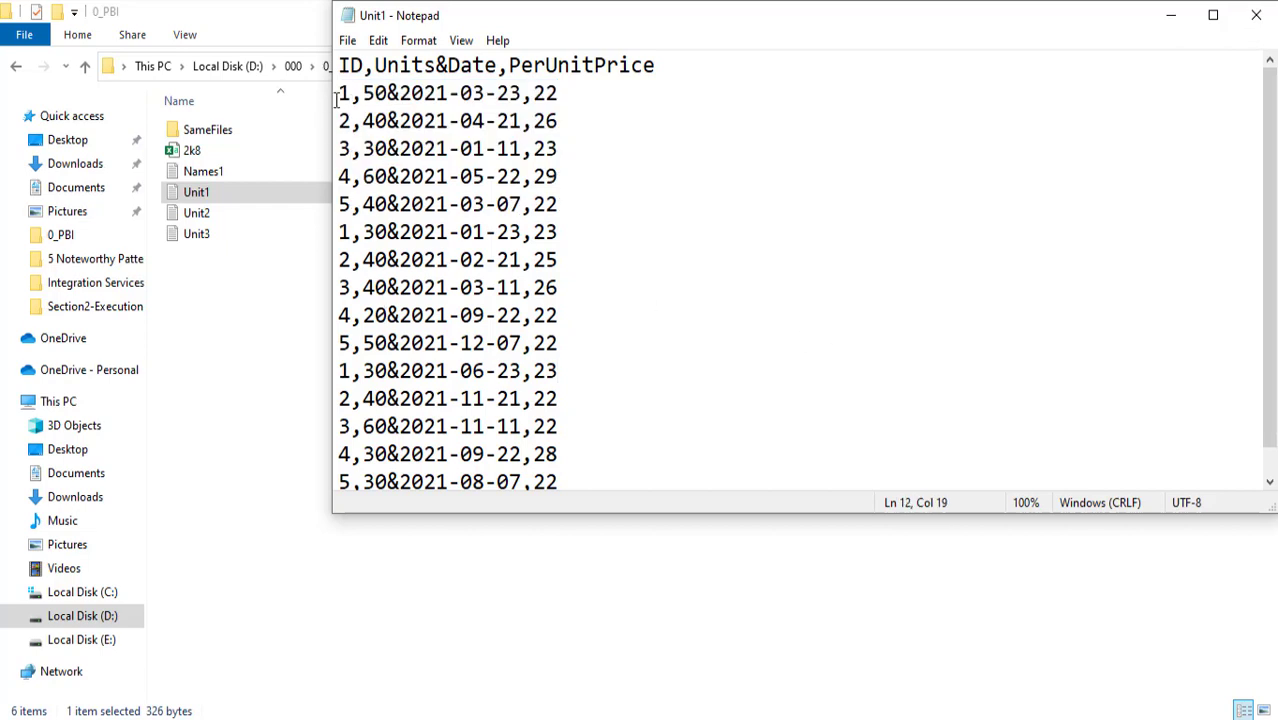
left_click_drag(337, 93, 565, 93)
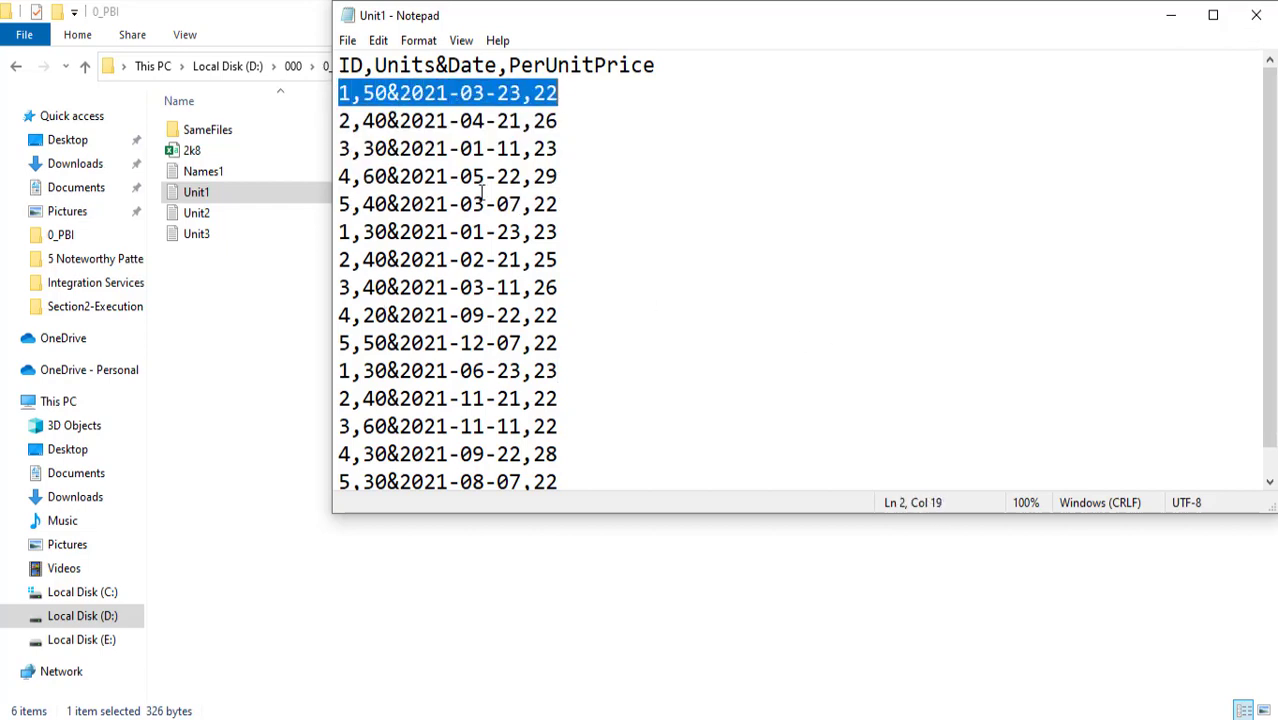
left_click_drag(341, 231, 606, 226)
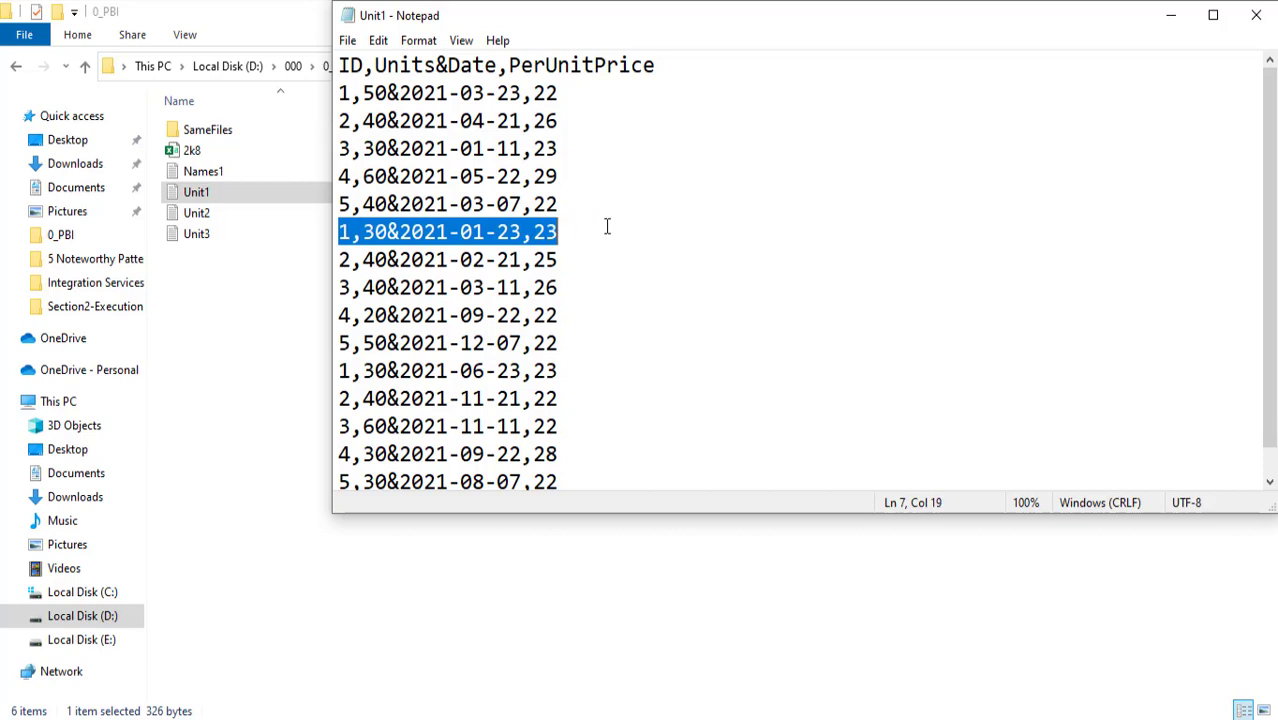
left_click_drag(340, 370, 615, 371)
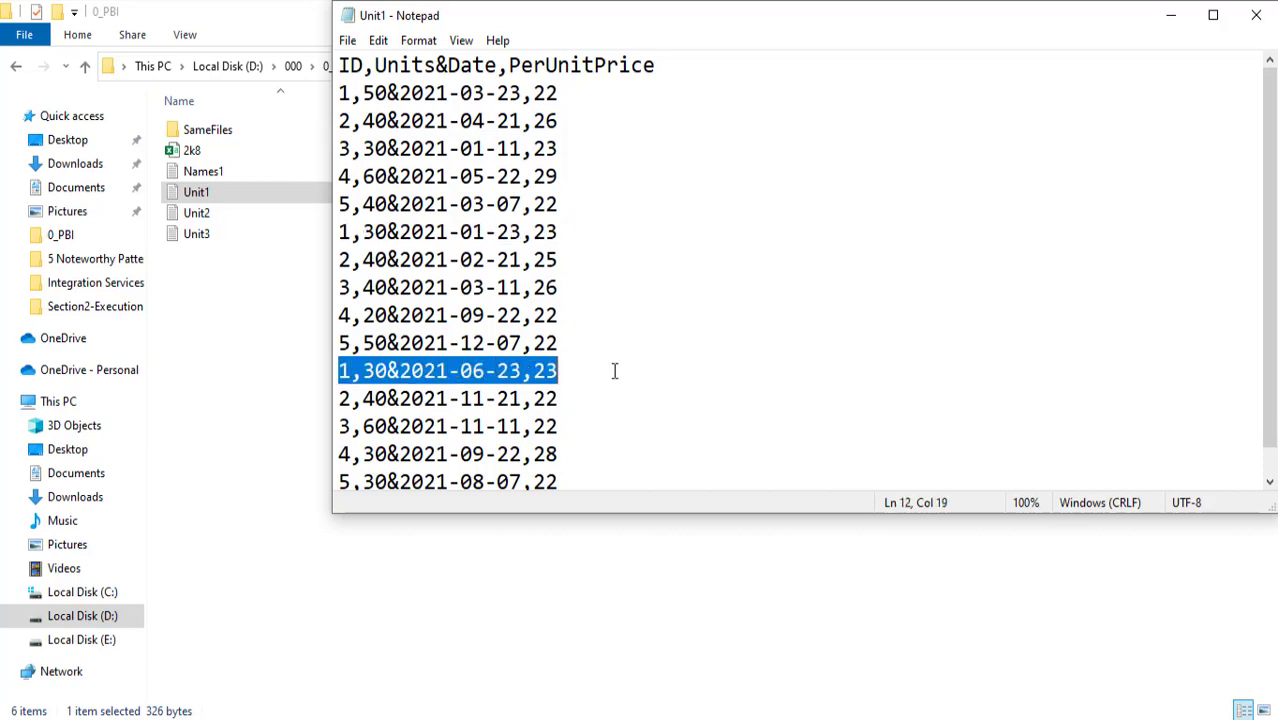
left_click(1260, 15)
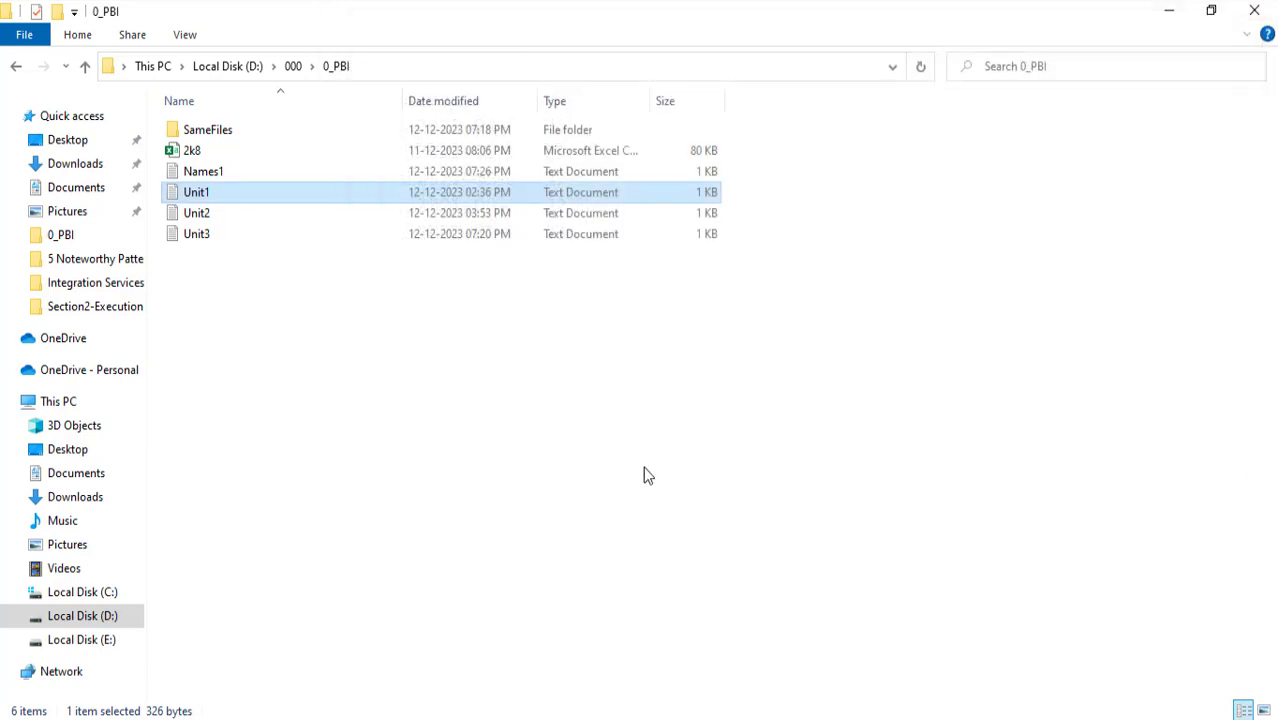
Step: Open the Unit2 text file, examine the year, ID, units and price values in its first two data rows, and close it
double_click(196, 214)
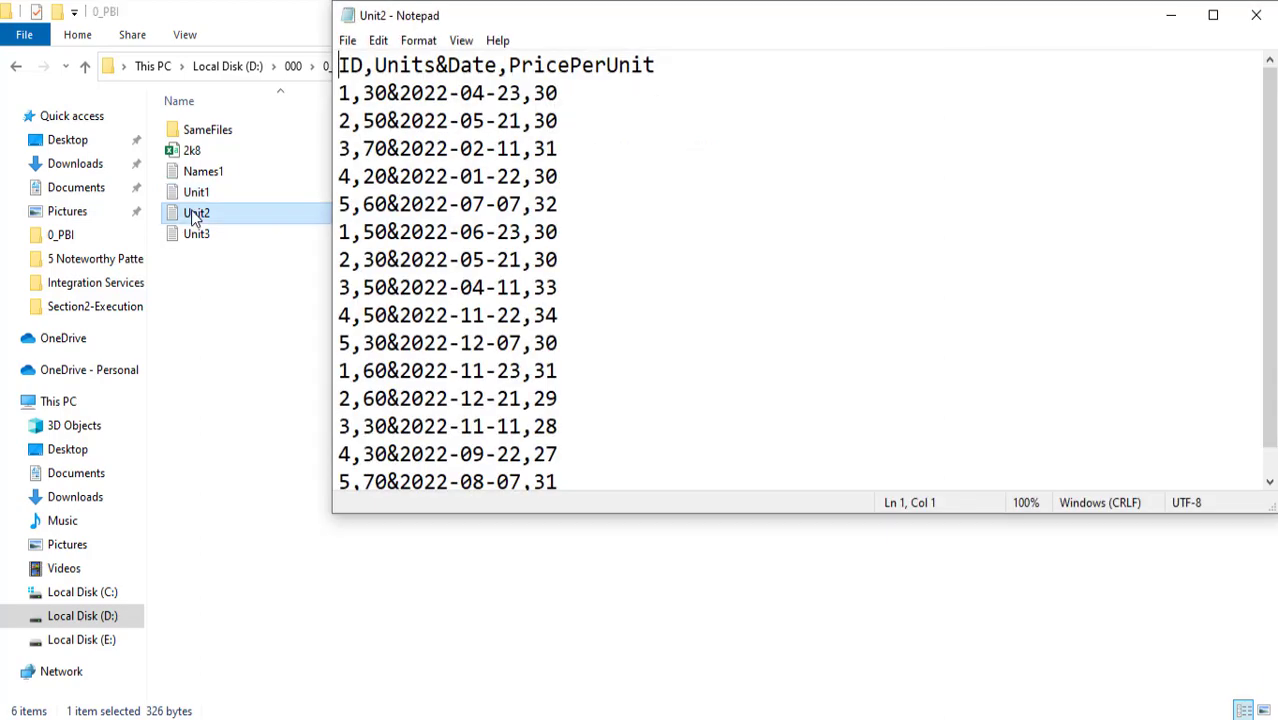
left_click_drag(424, 92, 459, 92)
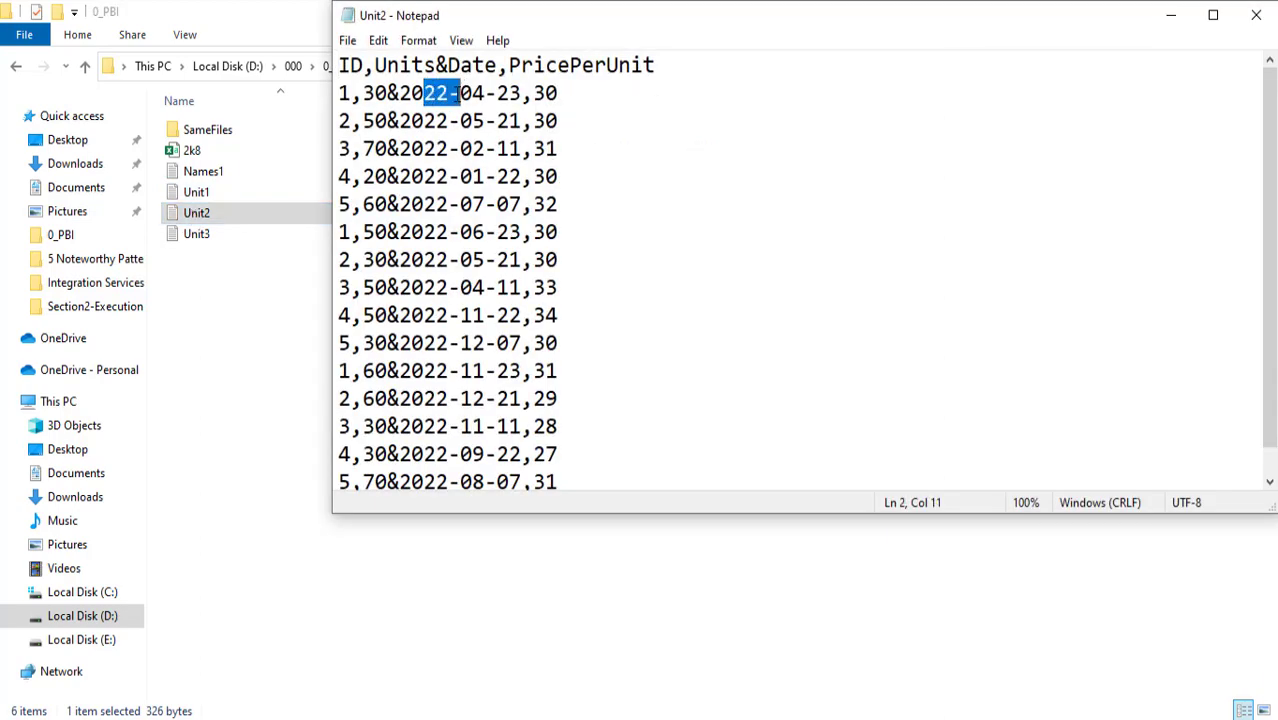
left_click_drag(343, 92, 356, 92)
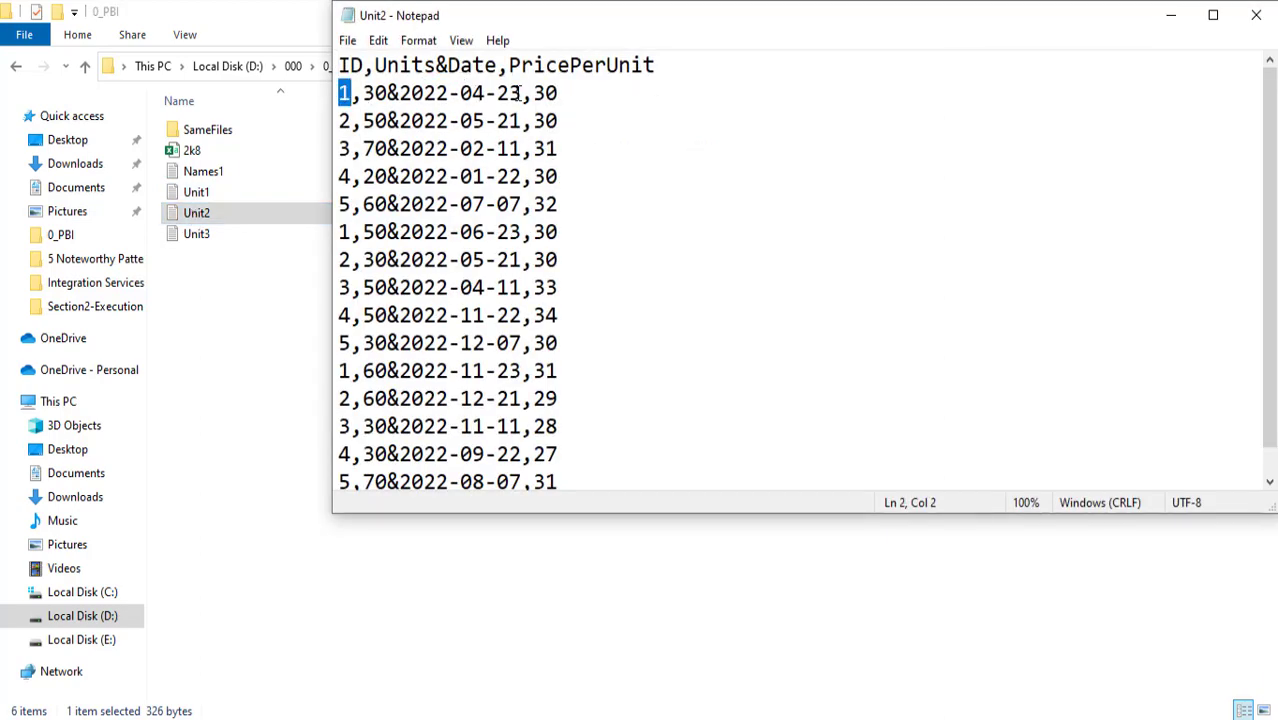
left_click_drag(524, 92, 599, 91)
left_click_drag(362, 92, 390, 94)
left_click_drag(533, 92, 568, 92)
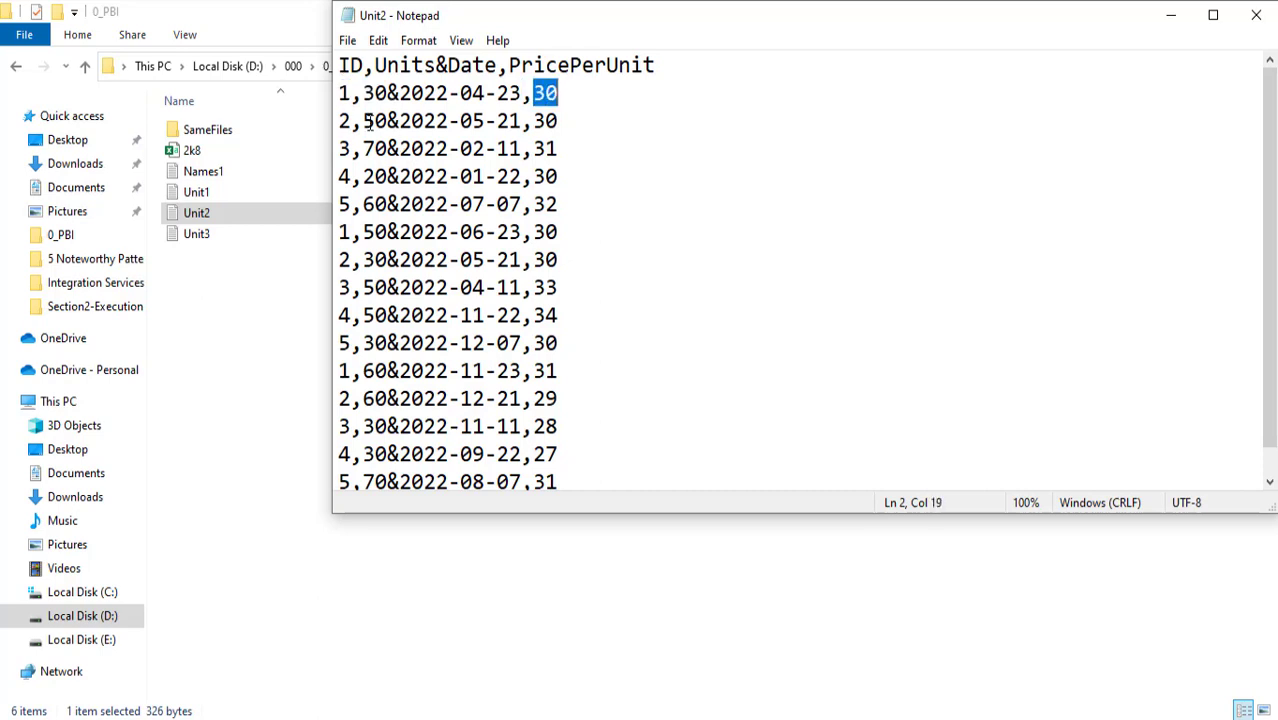
left_click_drag(351, 120, 389, 120)
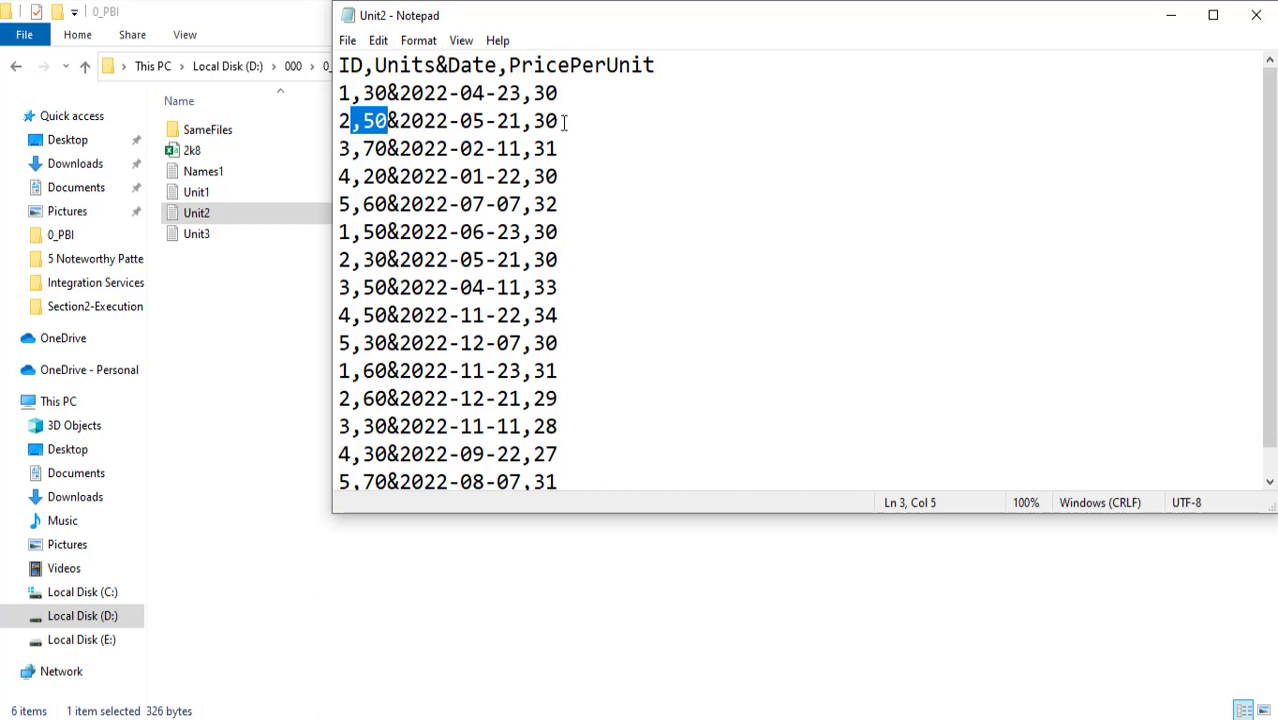
left_click_drag(535, 120, 633, 120)
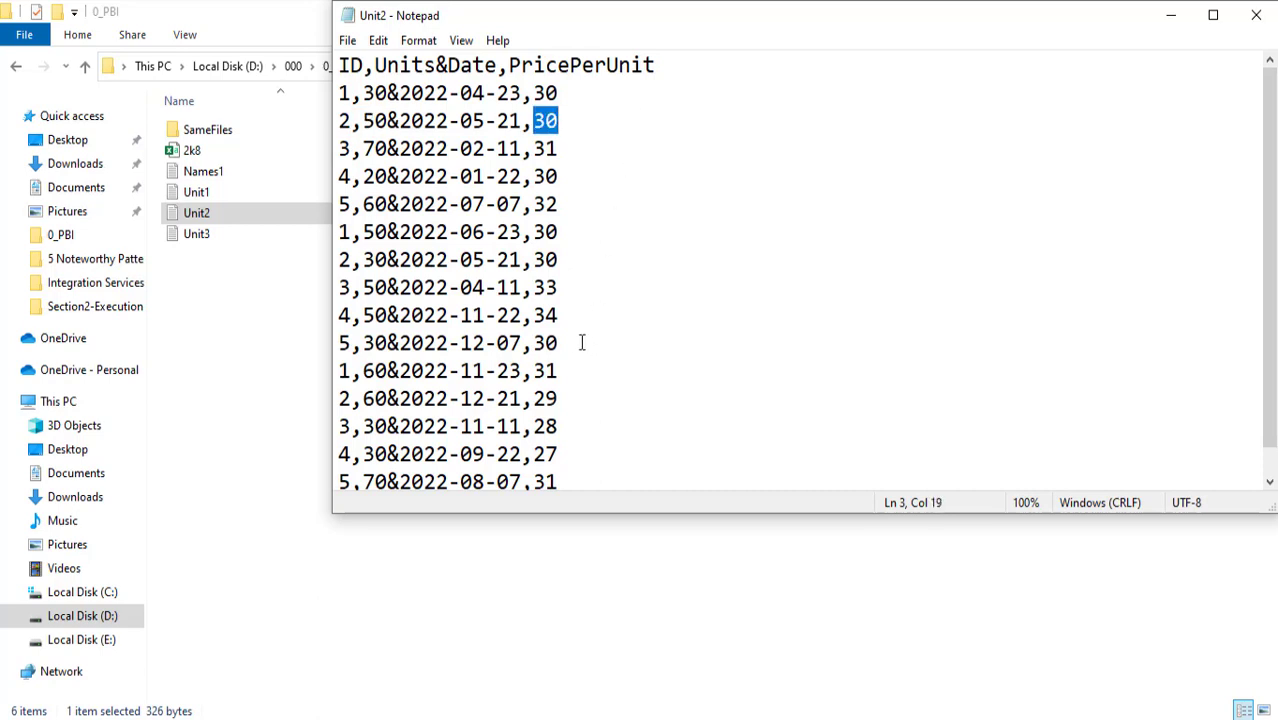
scroll(447, 338, "down", 1)
scroll(447, 338, "up", 1)
left_click(1256, 15)
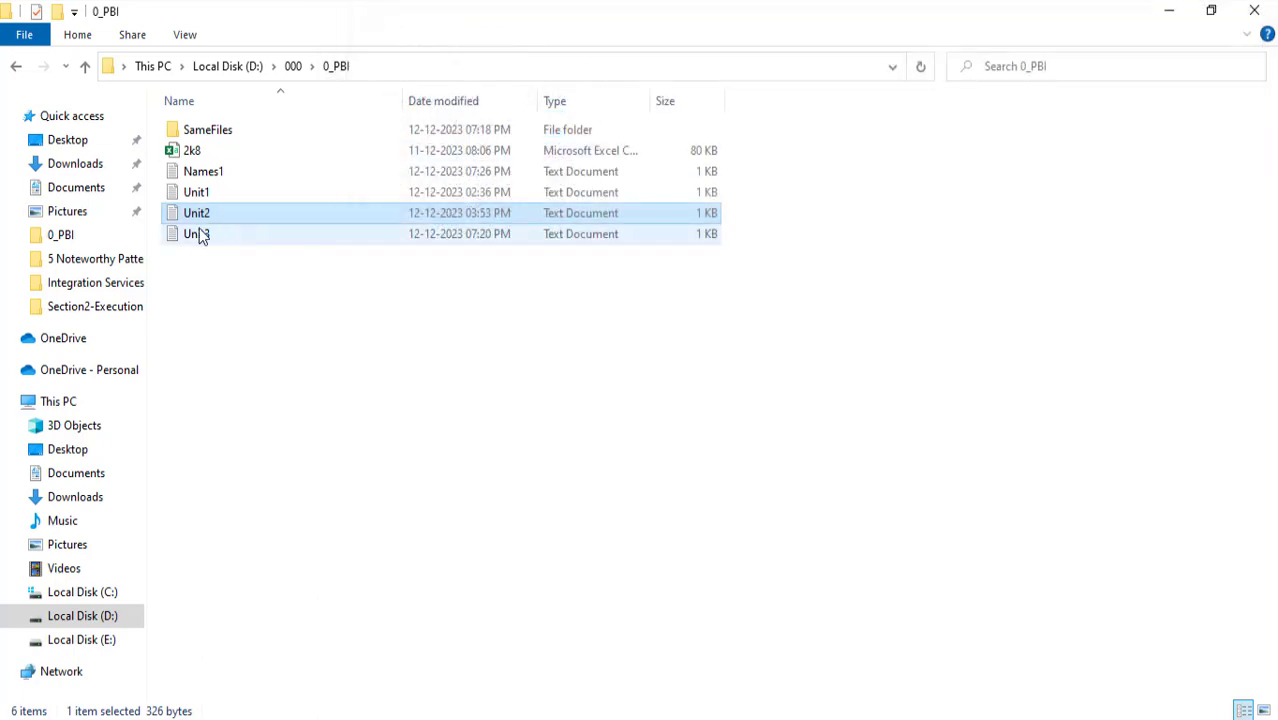
Step: Open the Unit3 text file, examine the dates in its rows, close it, and point out the Unit2 and Unit3 files
double_click(199, 233)
left_click_drag(425, 93, 485, 426)
left_click(1256, 15)
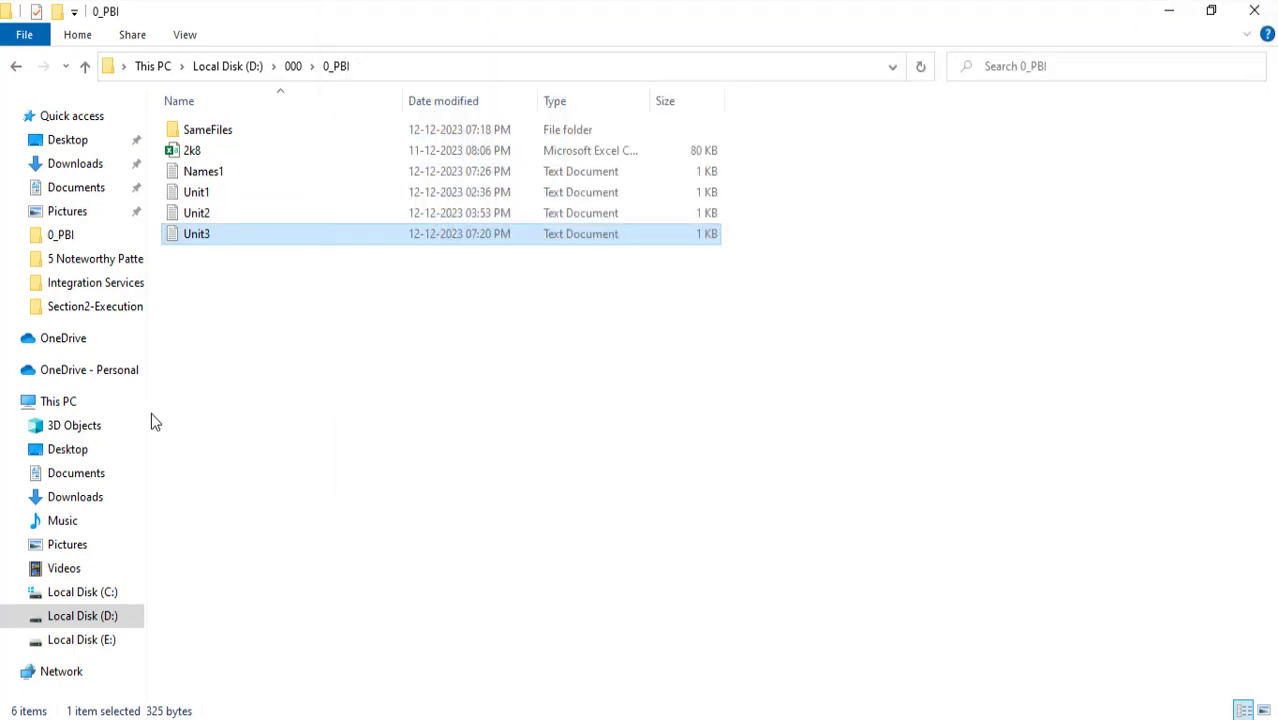
left_click(176, 214)
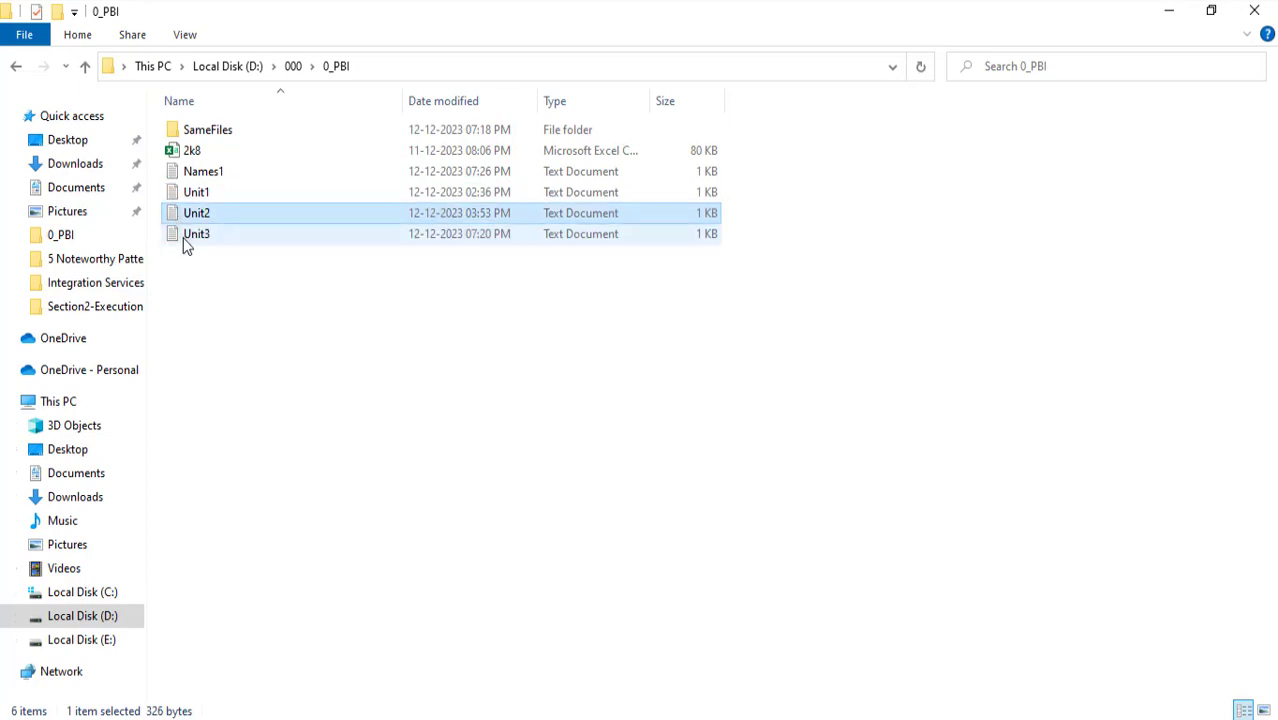
left_click(188, 236)
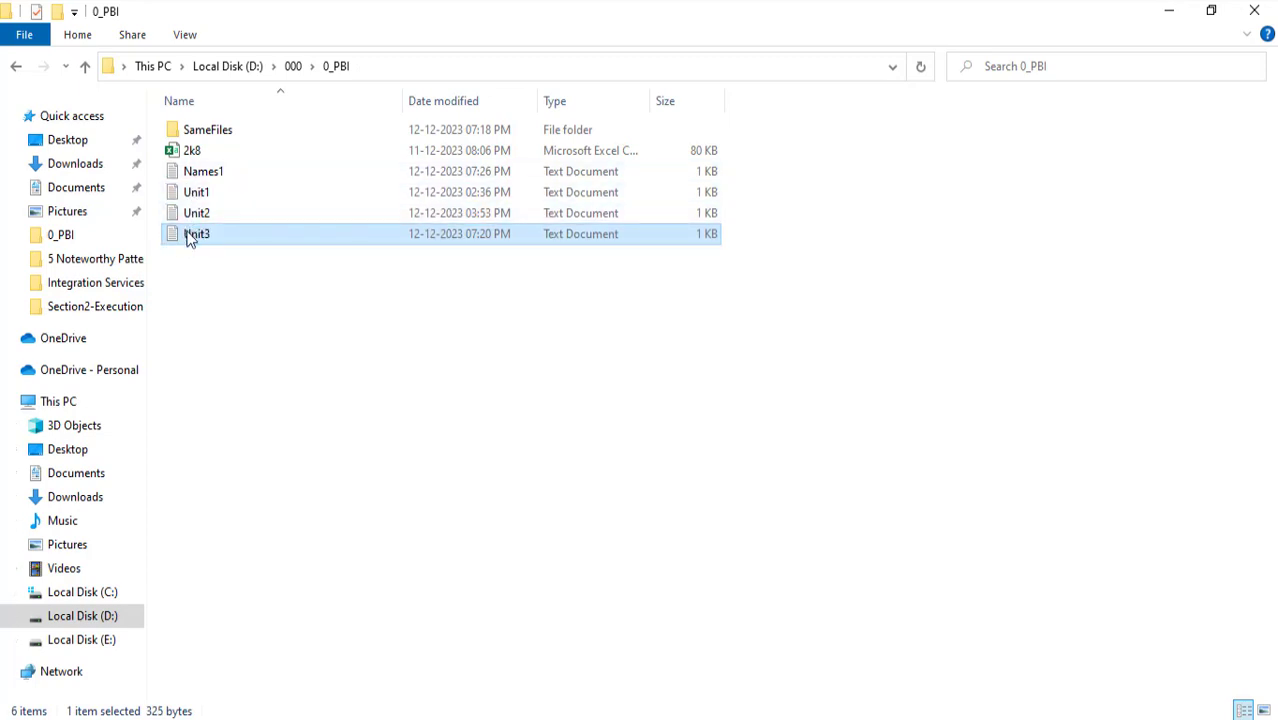
Step: Reopen Names1 to check its ID column against the IDs in Unit1, closing each file after viewing
double_click(198, 172)
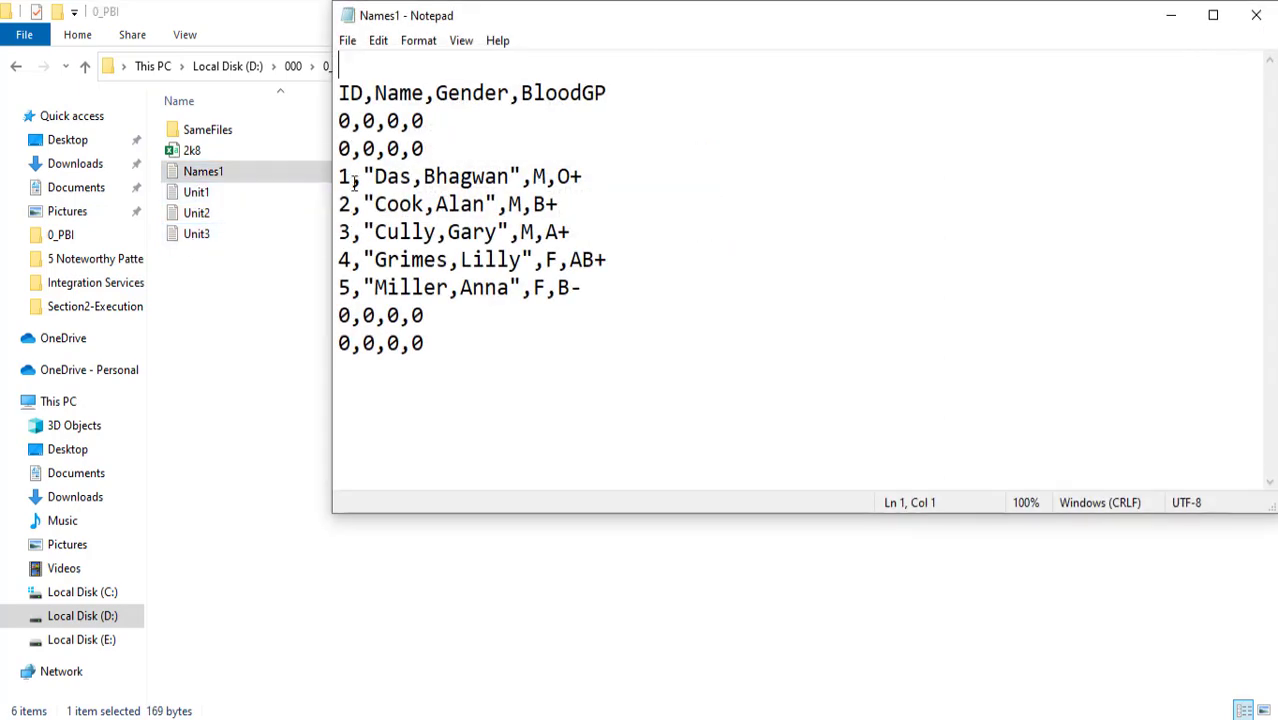
left_click_drag(341, 177, 351, 288)
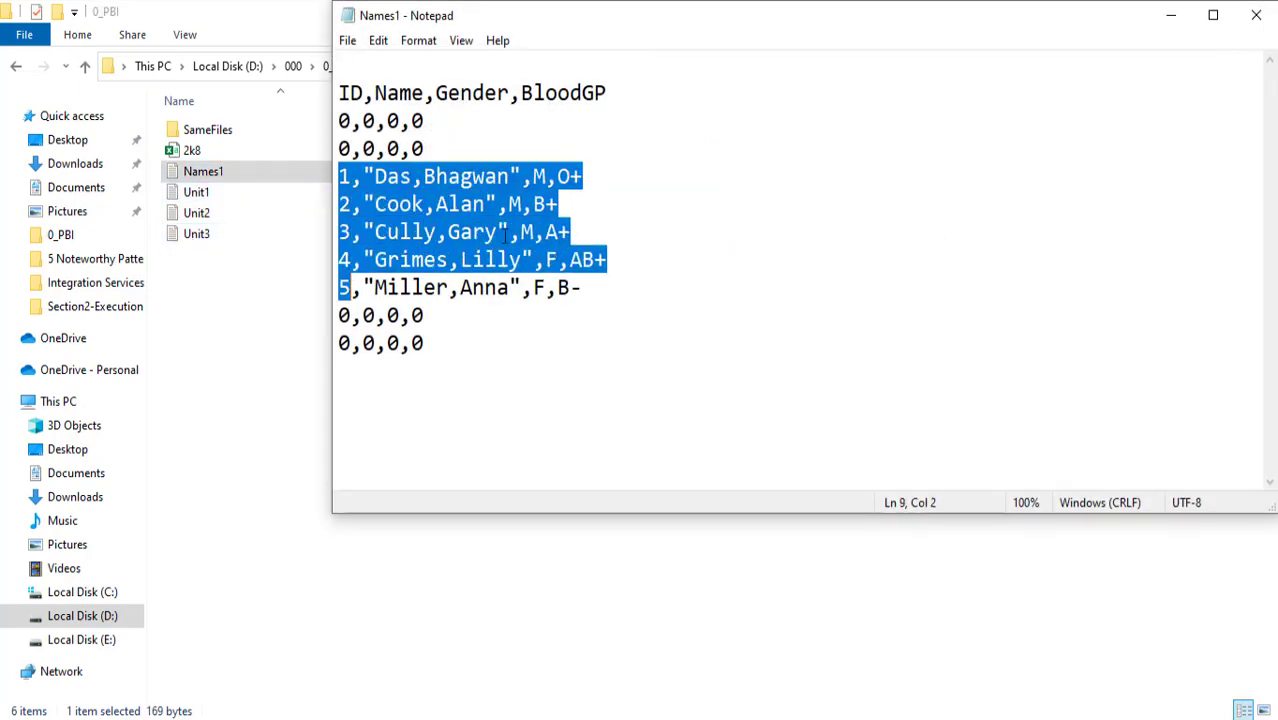
left_click(1256, 15)
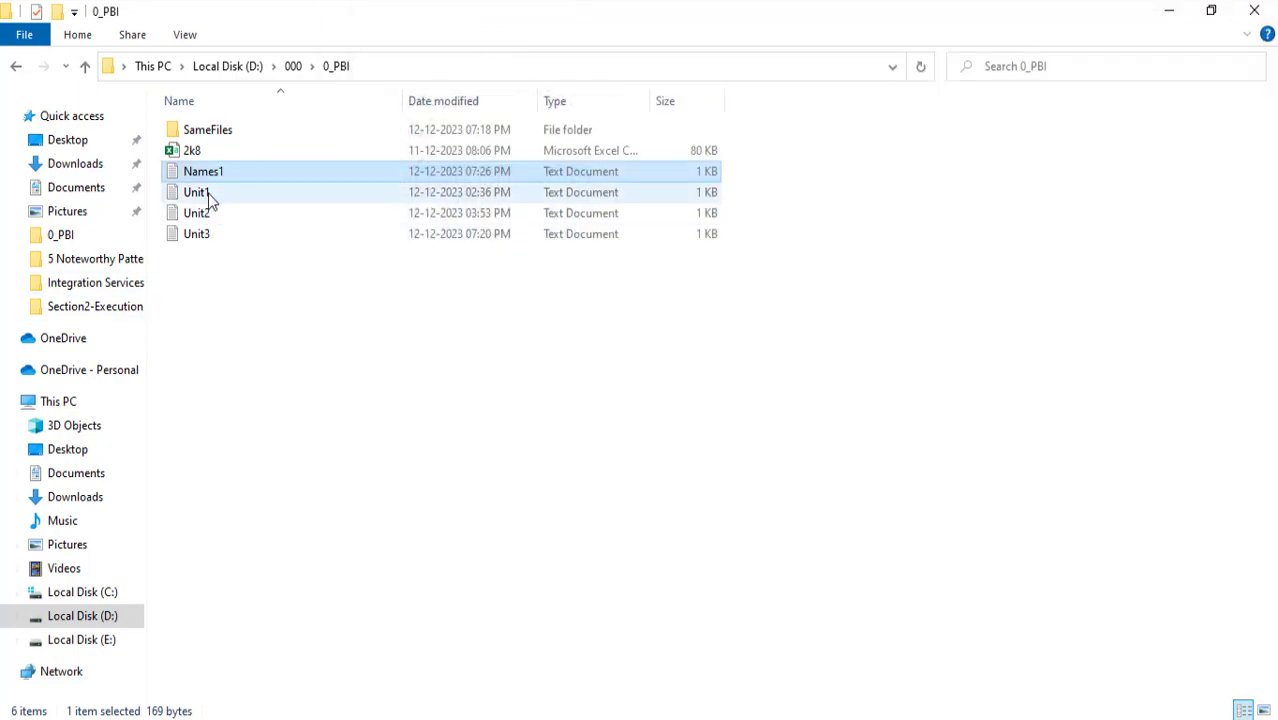
double_click(208, 194)
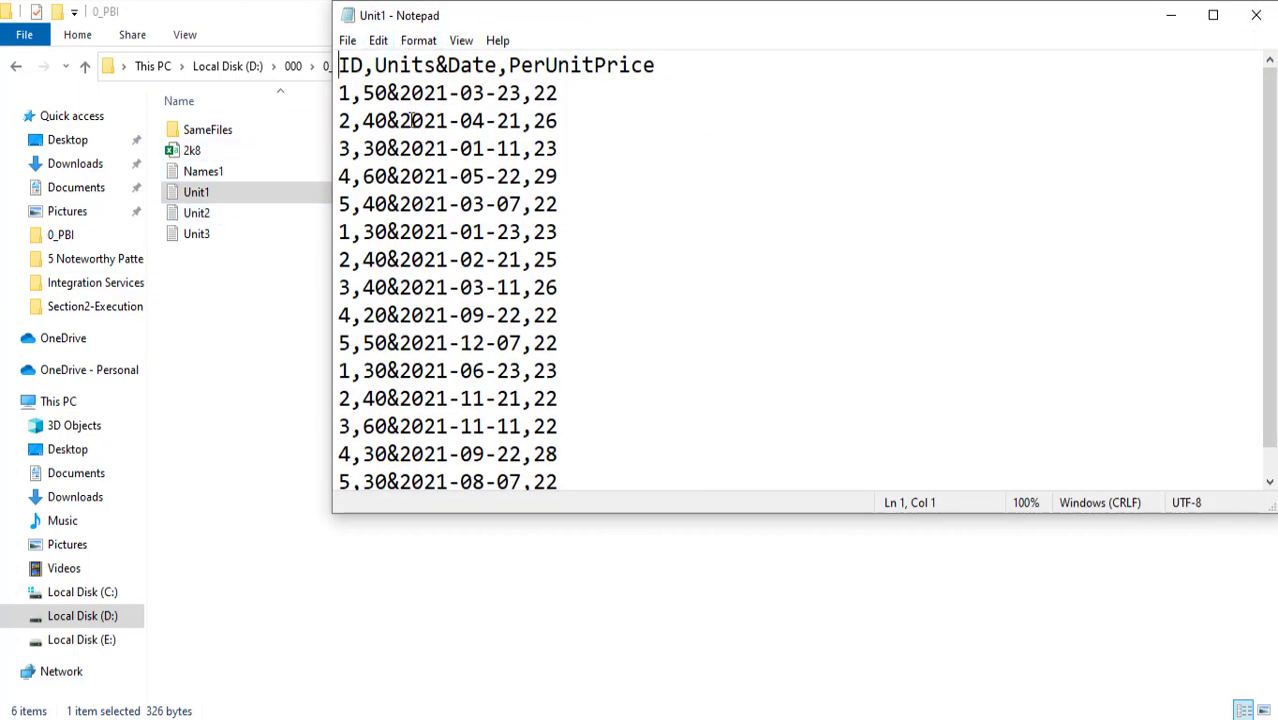
left_click(1256, 15)
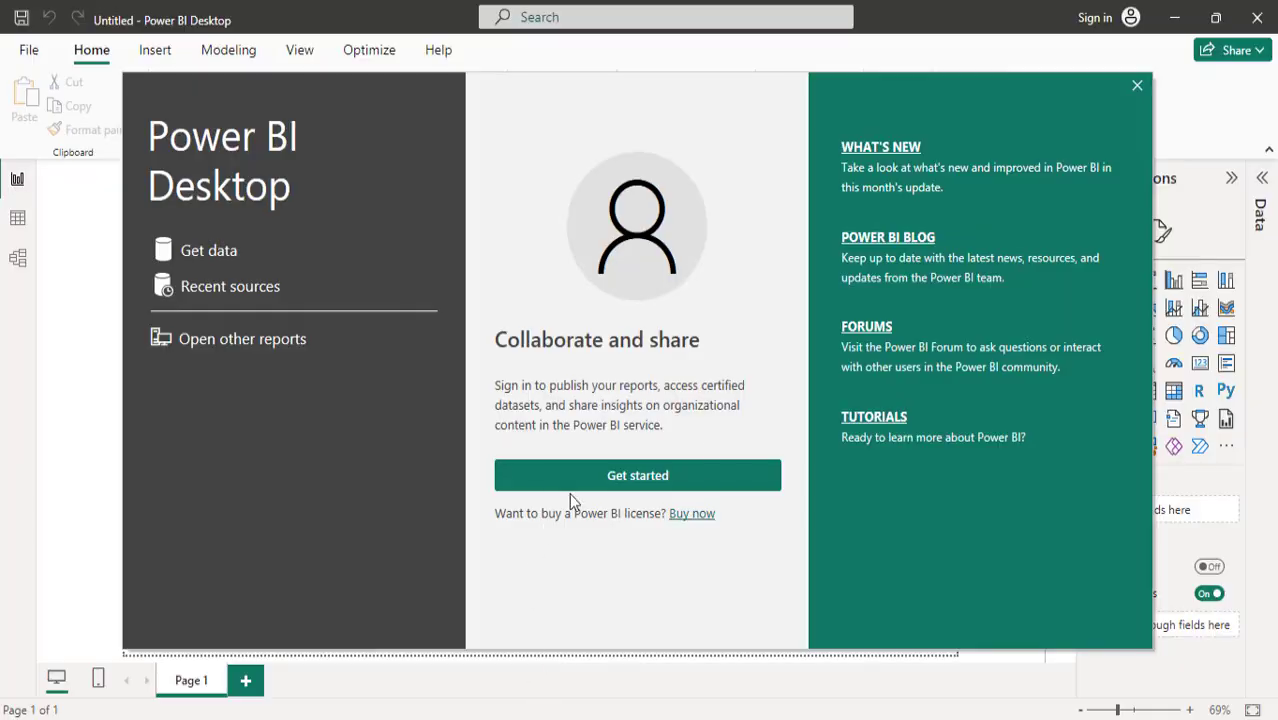
Step: Dismiss the start screen in Power BI Desktop and bring the Names1 text file into Power Query Editor for transformation
left_click(1138, 86)
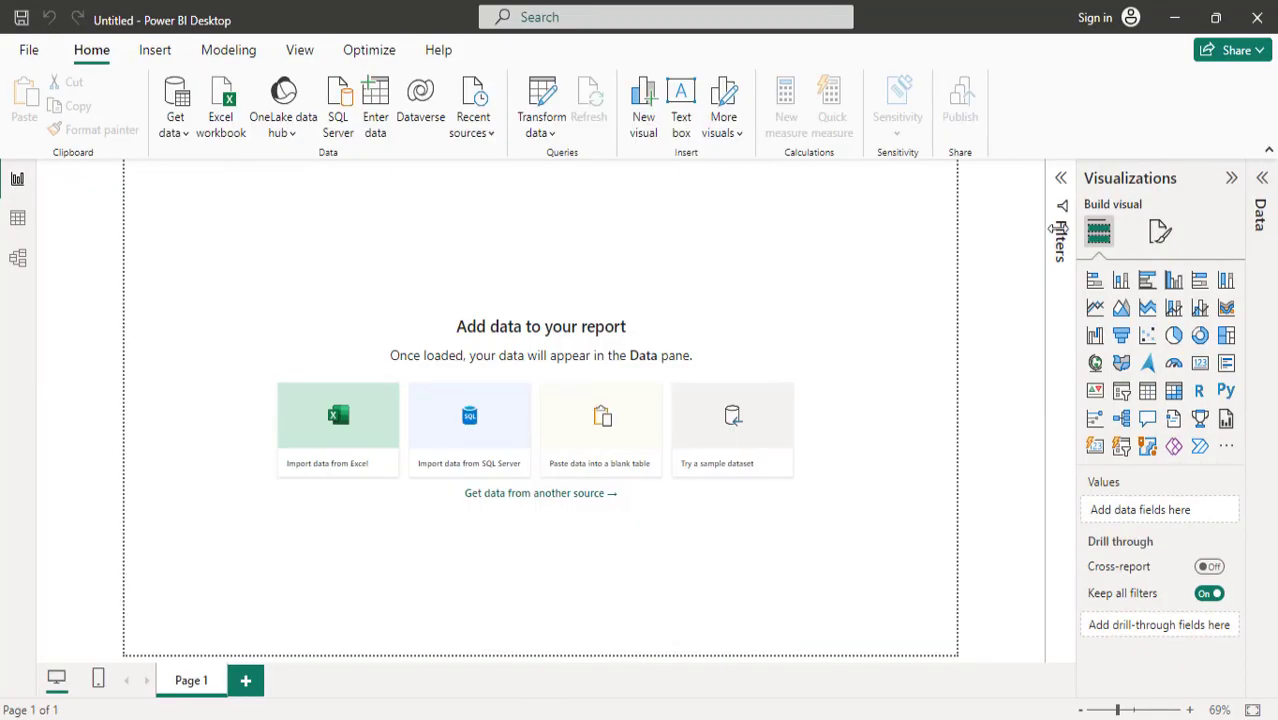
left_click(175, 130)
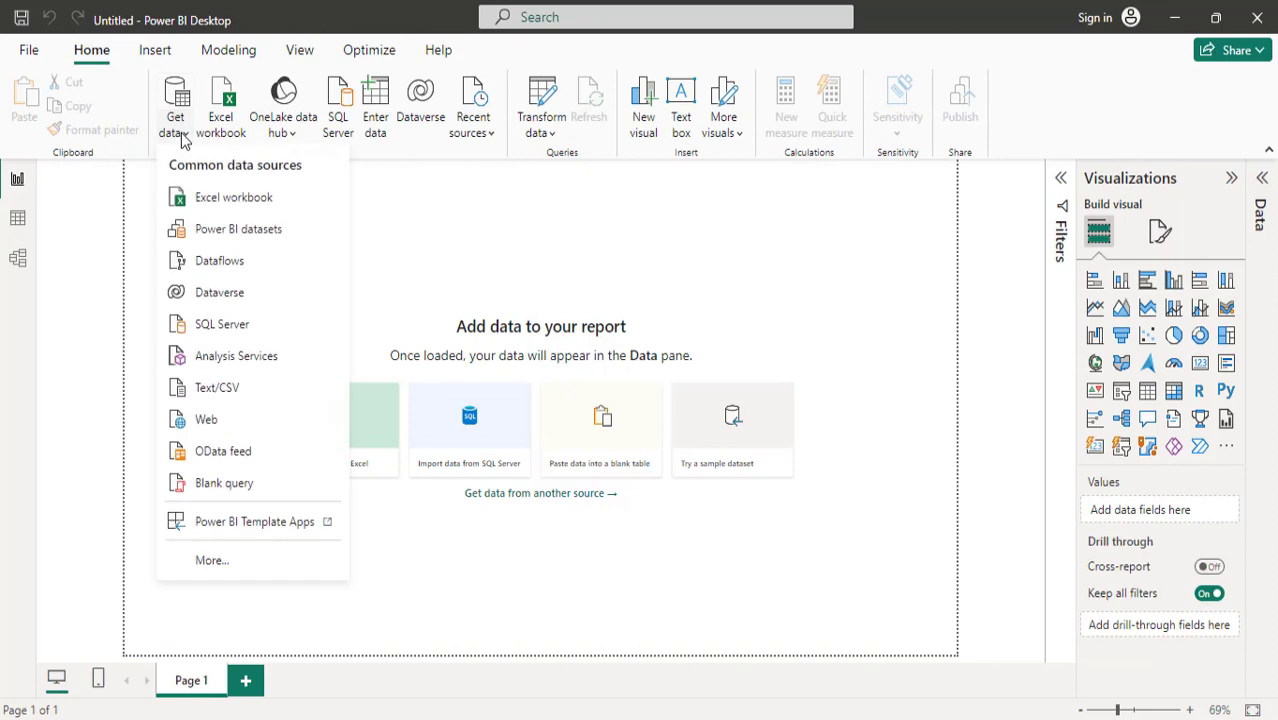
left_click(220, 390)
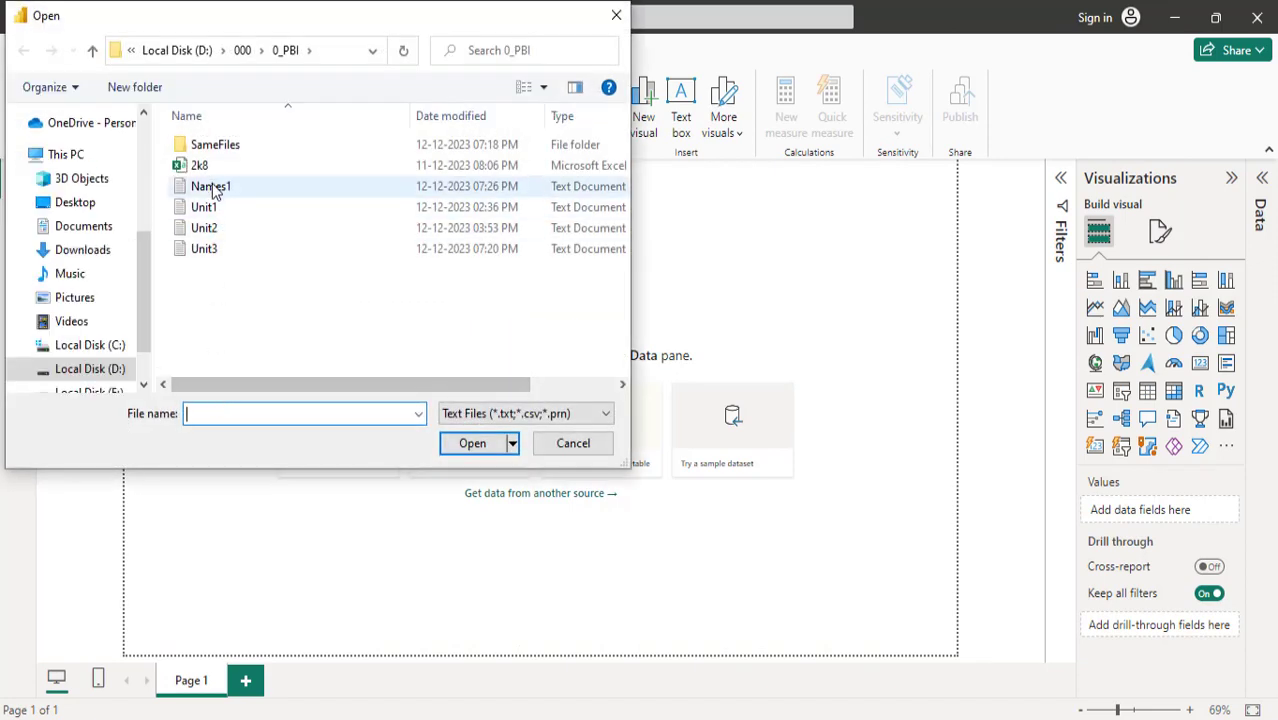
double_click(210, 188)
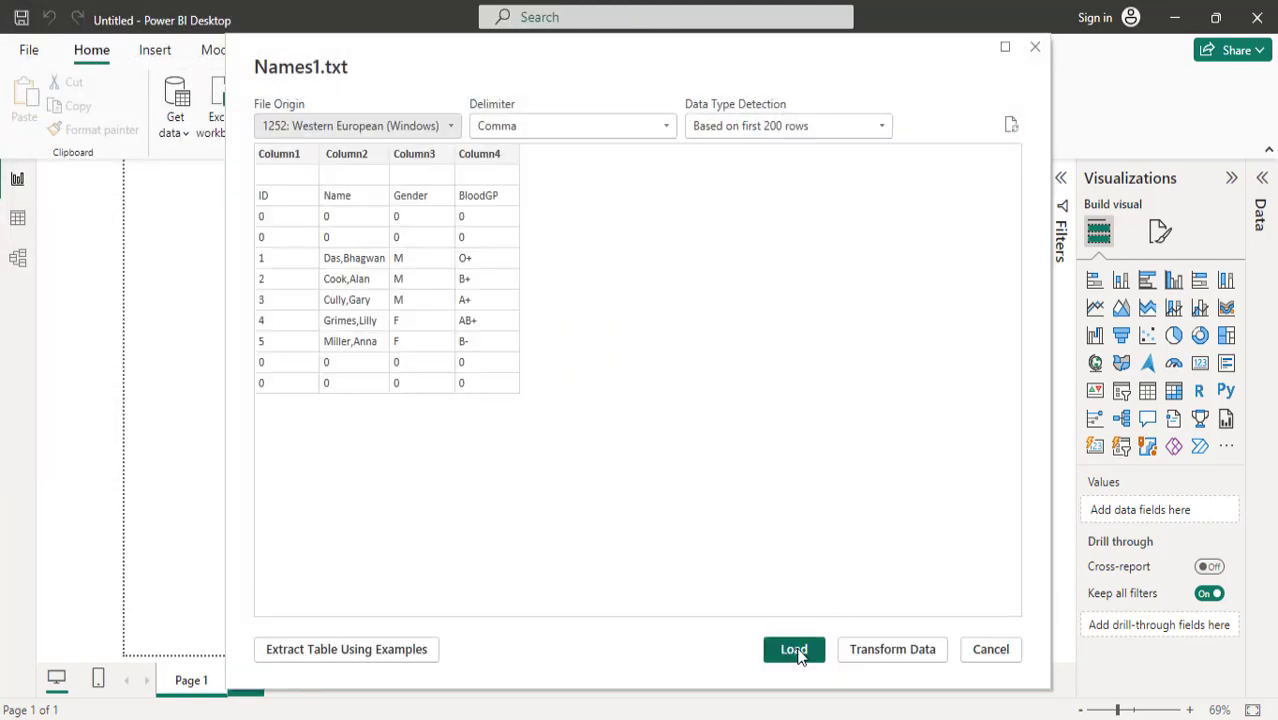
left_click(883, 651)
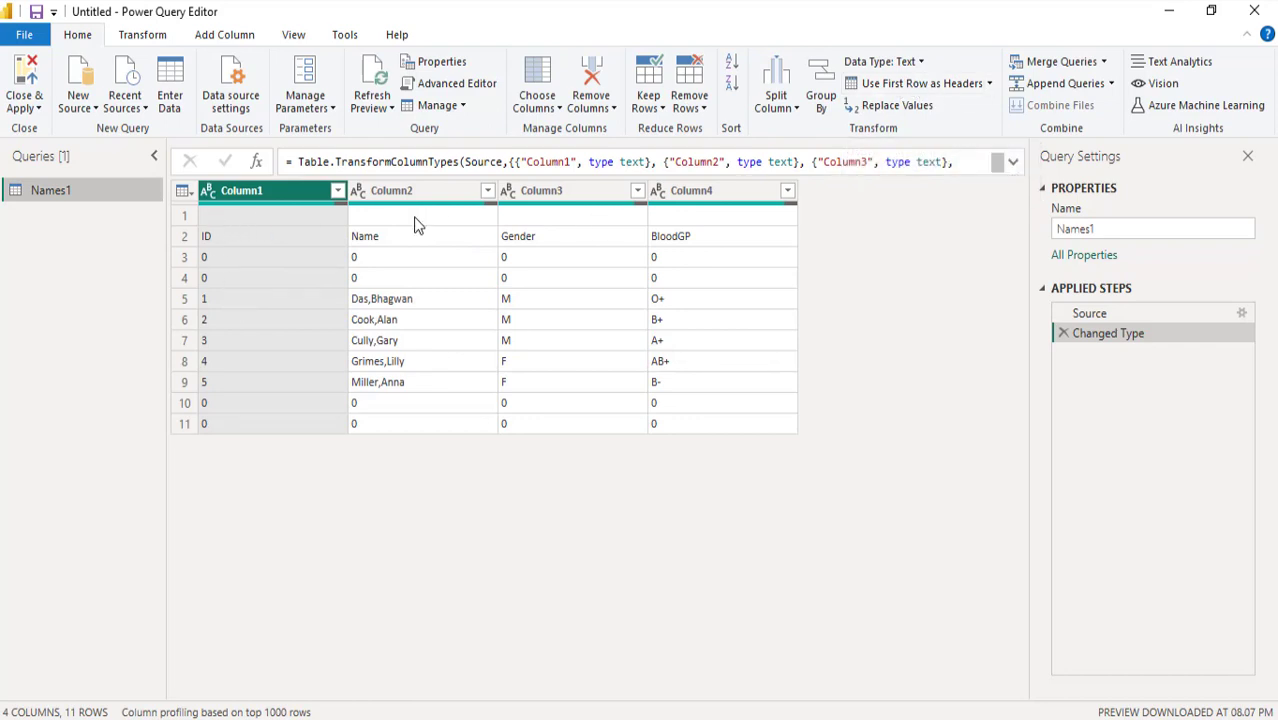
Step: Promote the first row of Names1 to headers twice and remove the top 2 rows
left_click(912, 84)
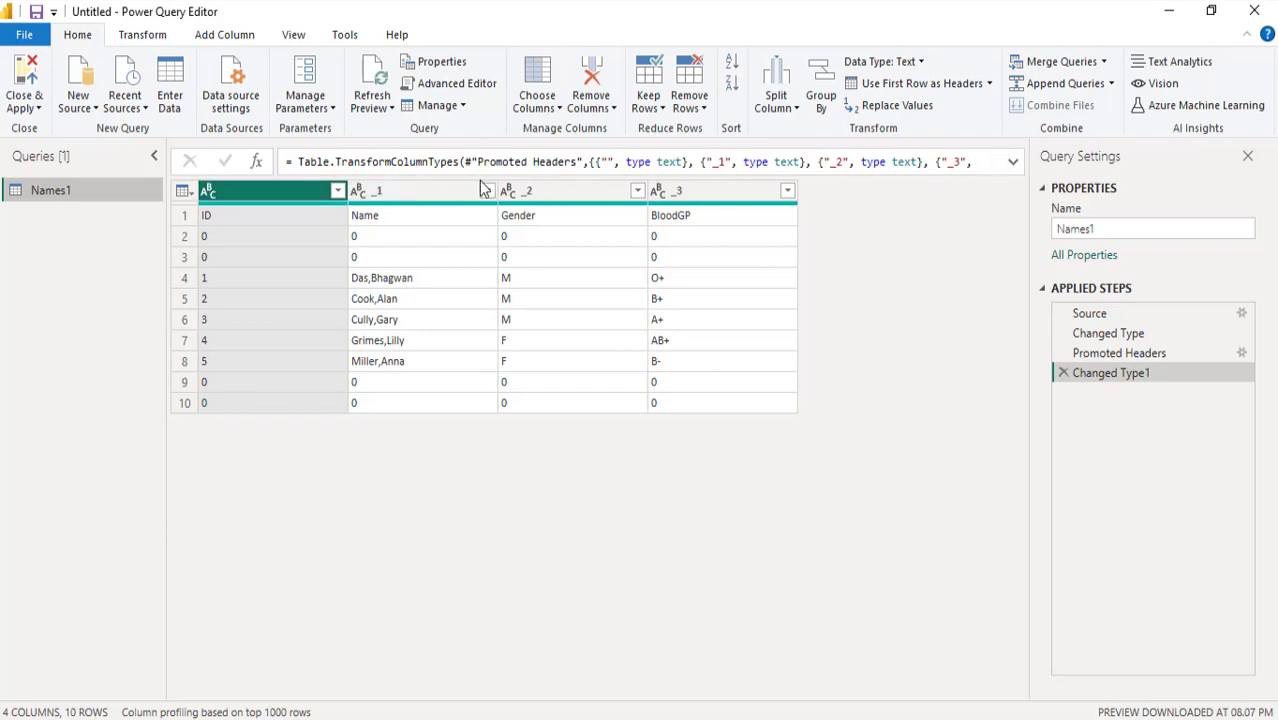
left_click(908, 84)
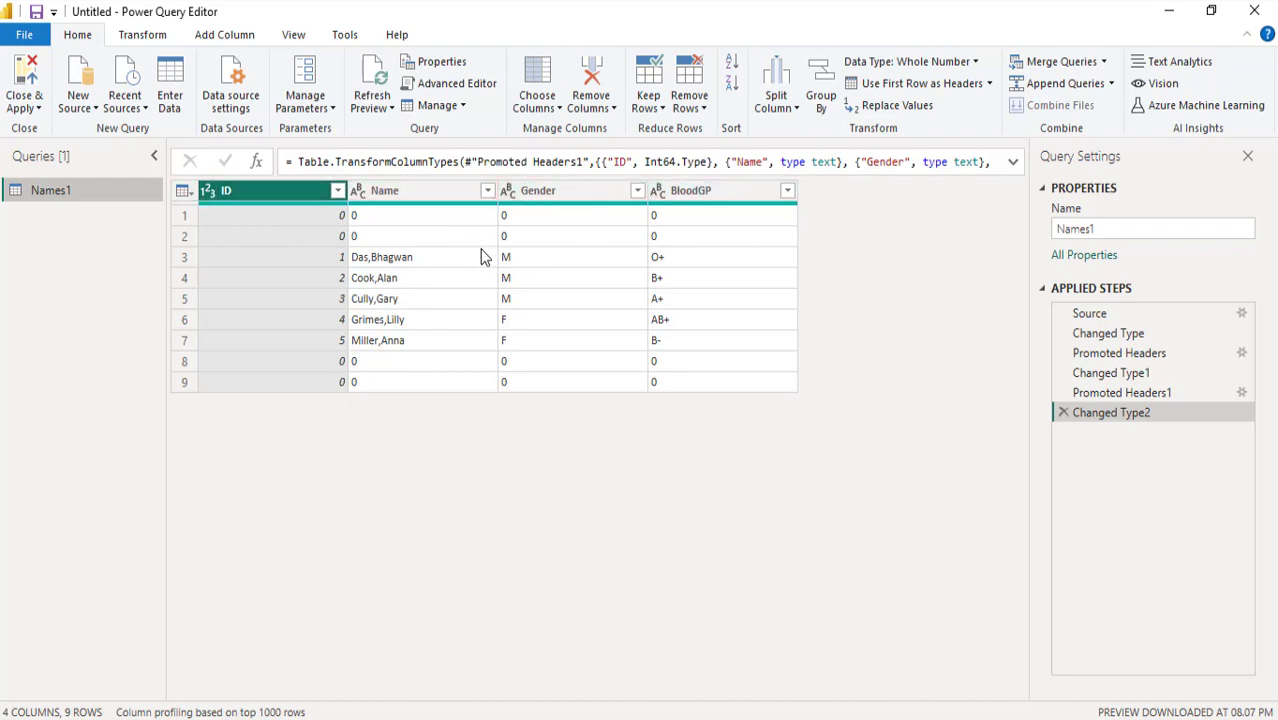
left_click(690, 116)
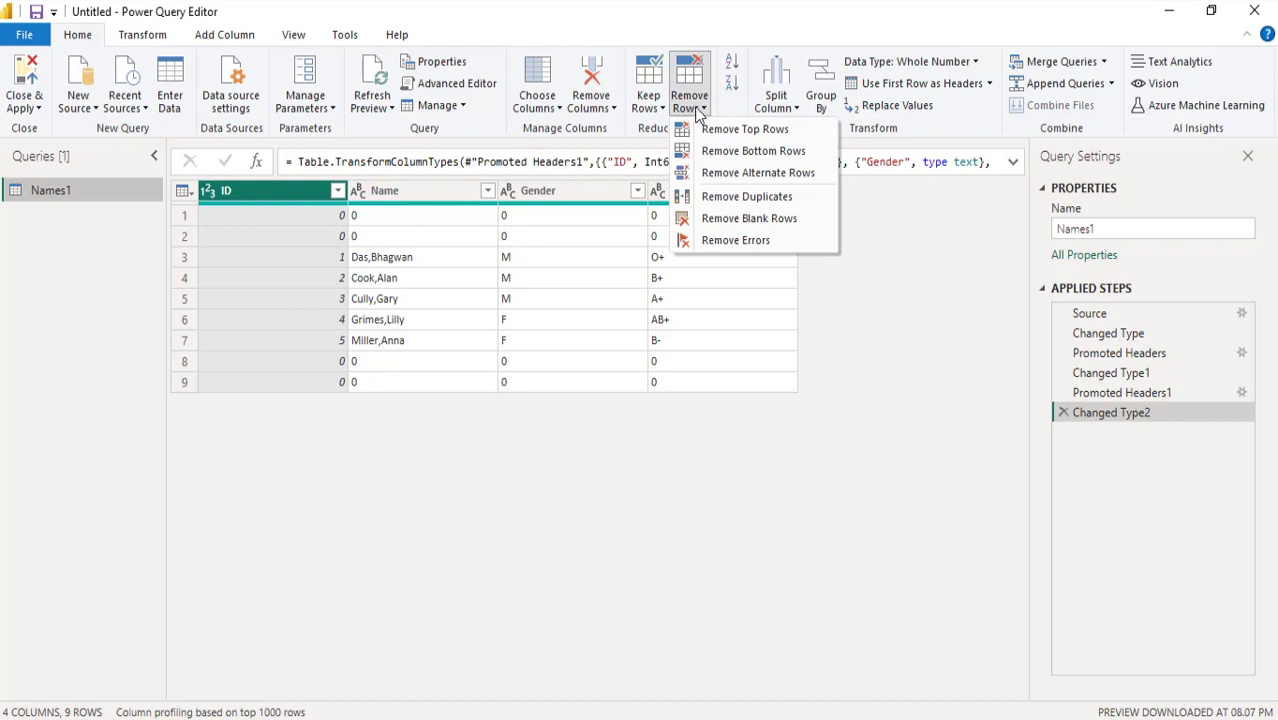
left_click(772, 130)
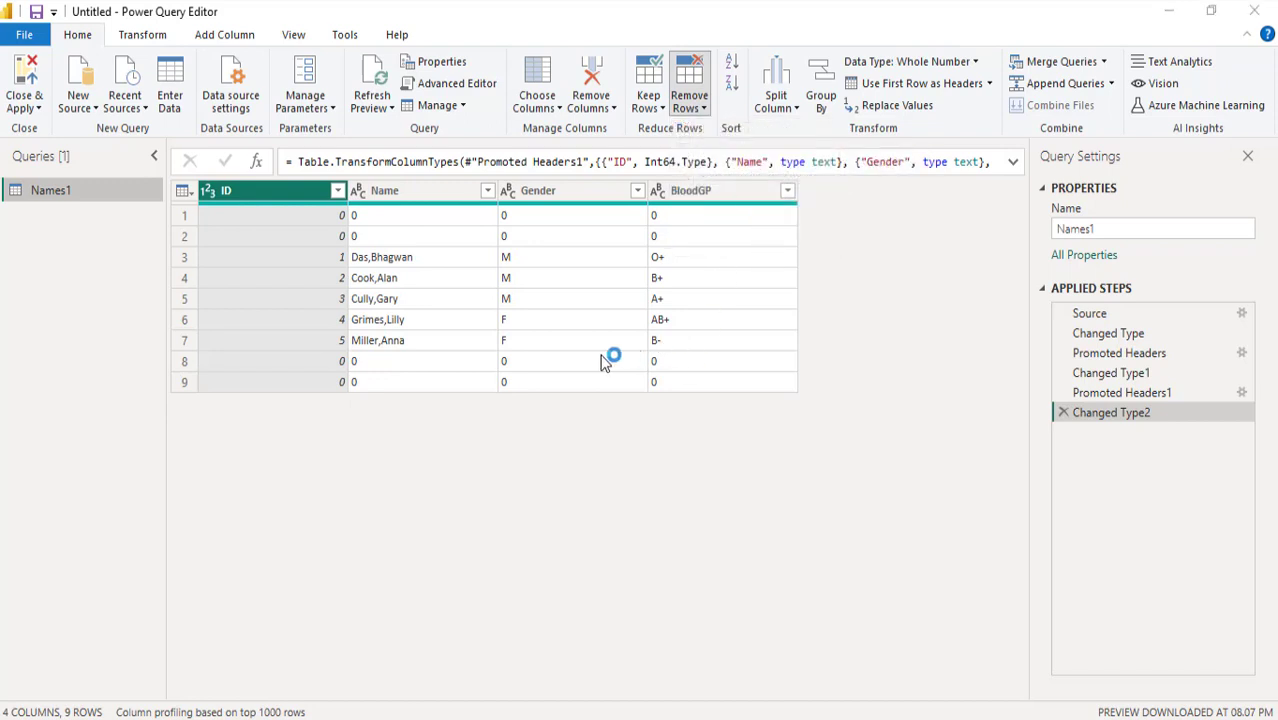
left_click(455, 375)
type("2")
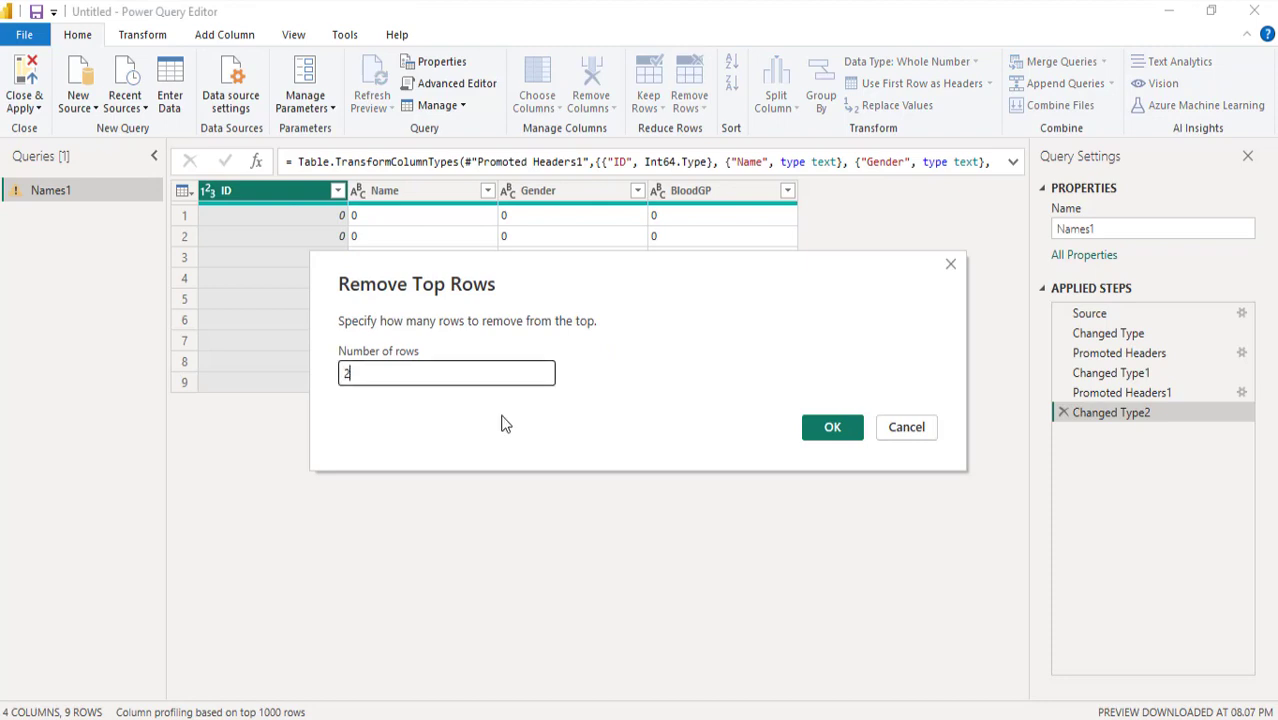
left_click(854, 432)
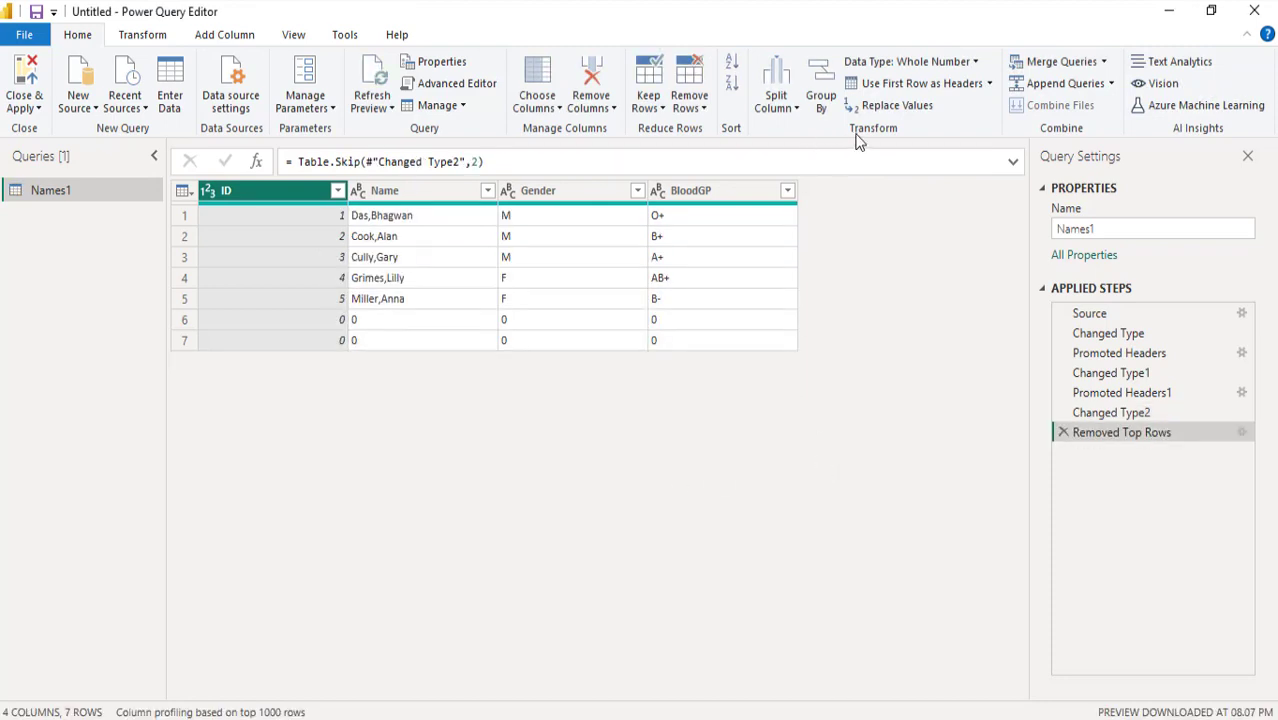
Step: Keep only the top 5 rows of the Names1 query
left_click(689, 104)
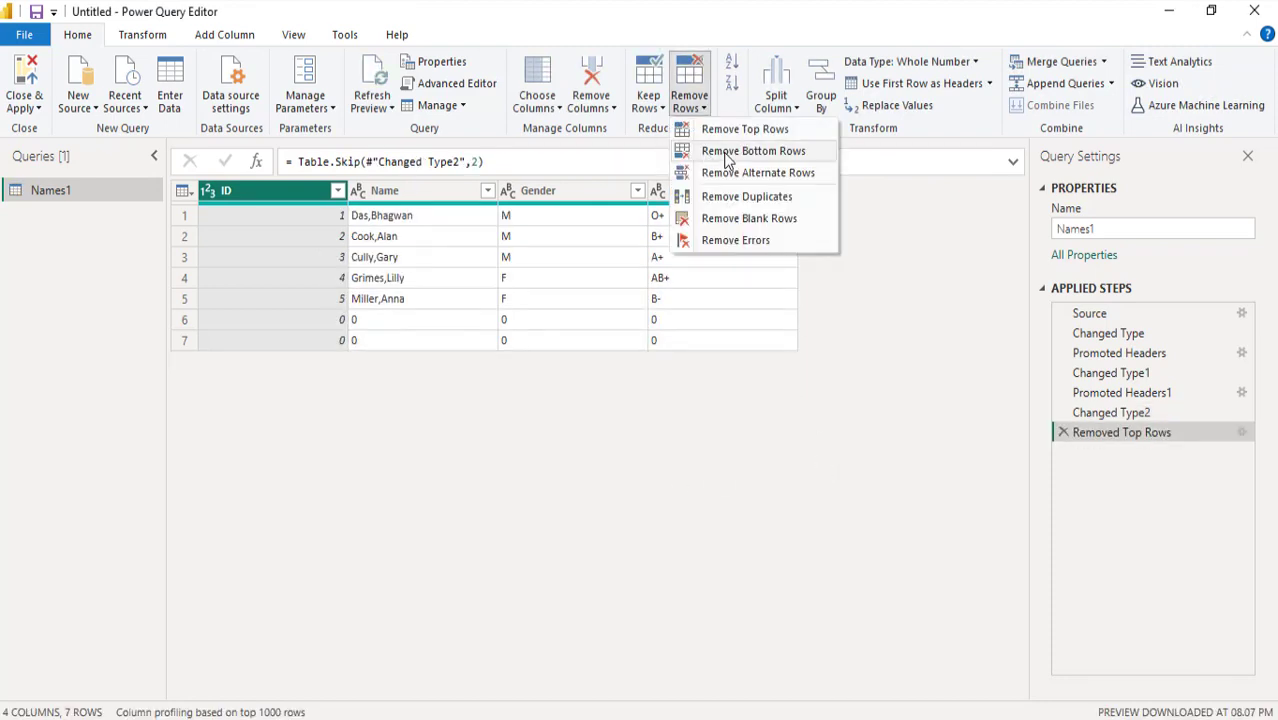
left_click(650, 108)
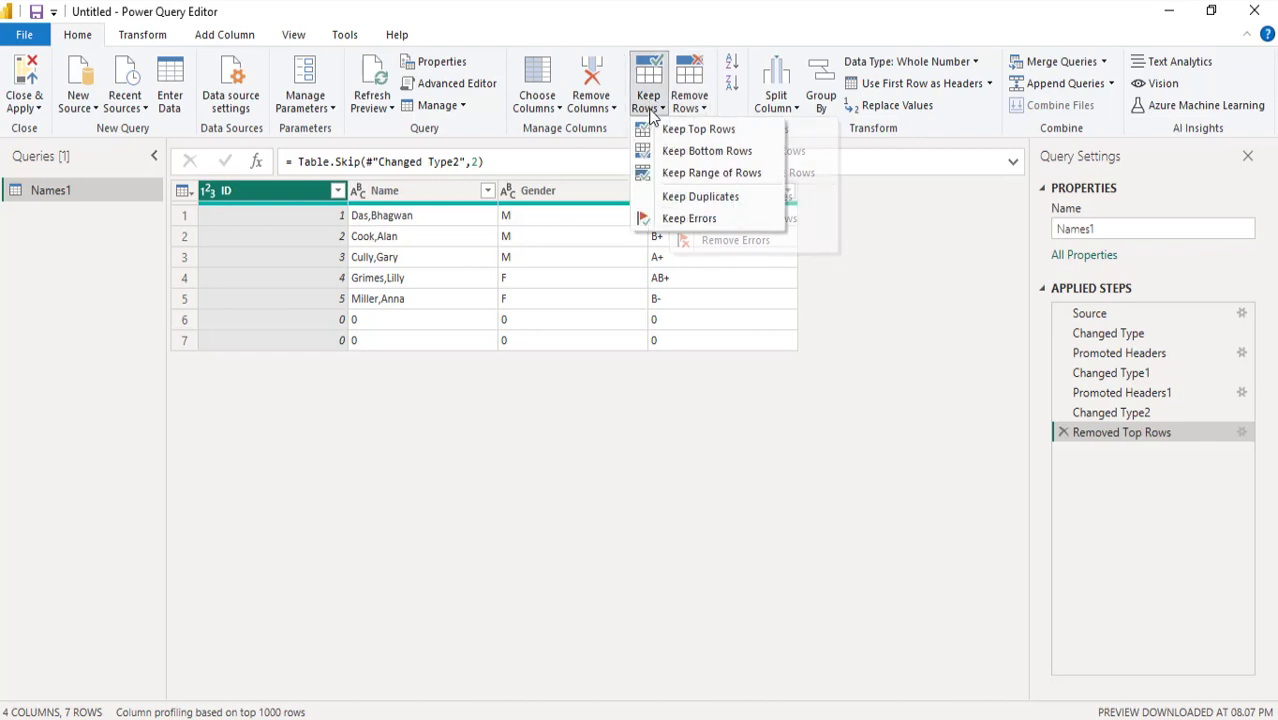
left_click(698, 130)
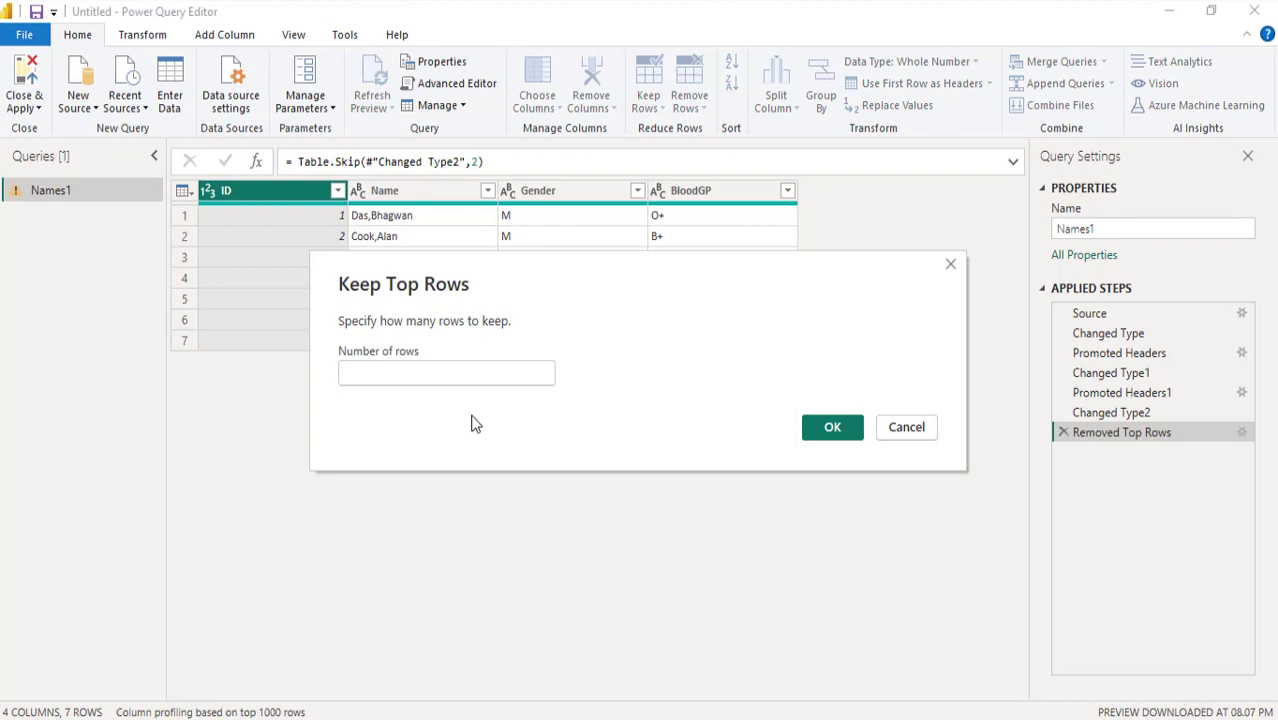
type("5")
left_click(829, 428)
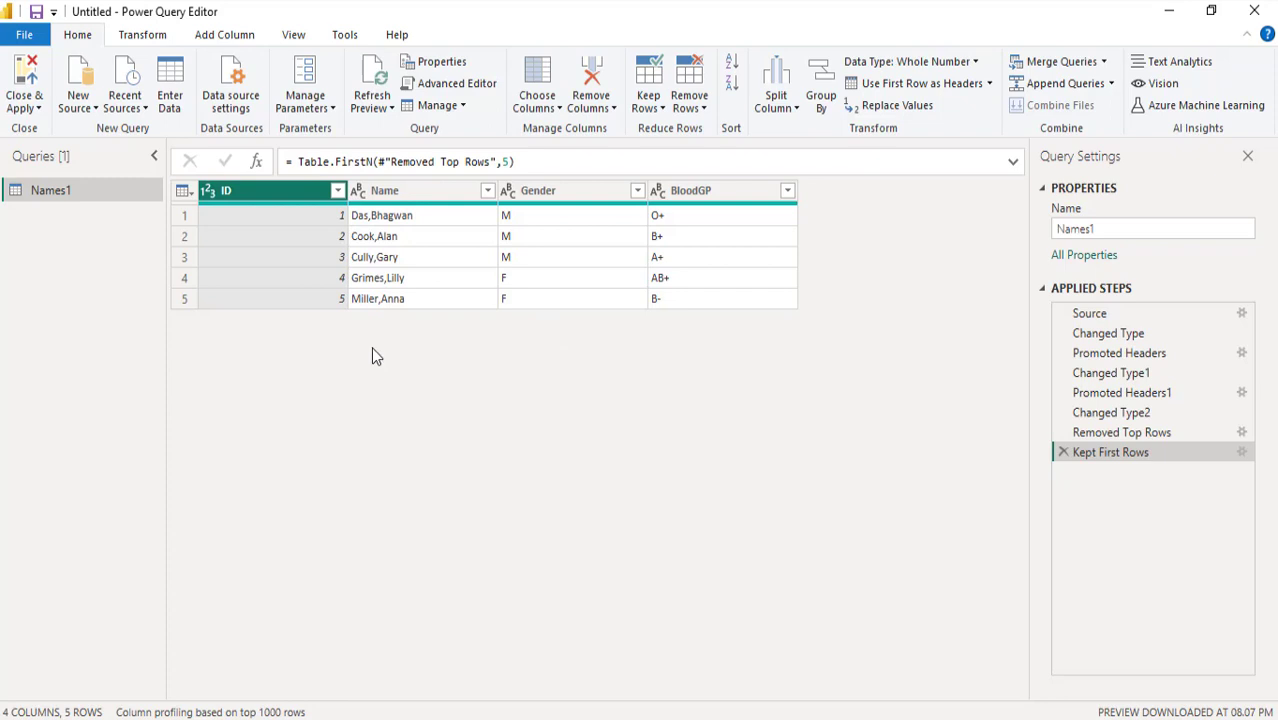
Step: Close and apply the Names1 query, and check the fields of the loaded table
left_click(30, 107)
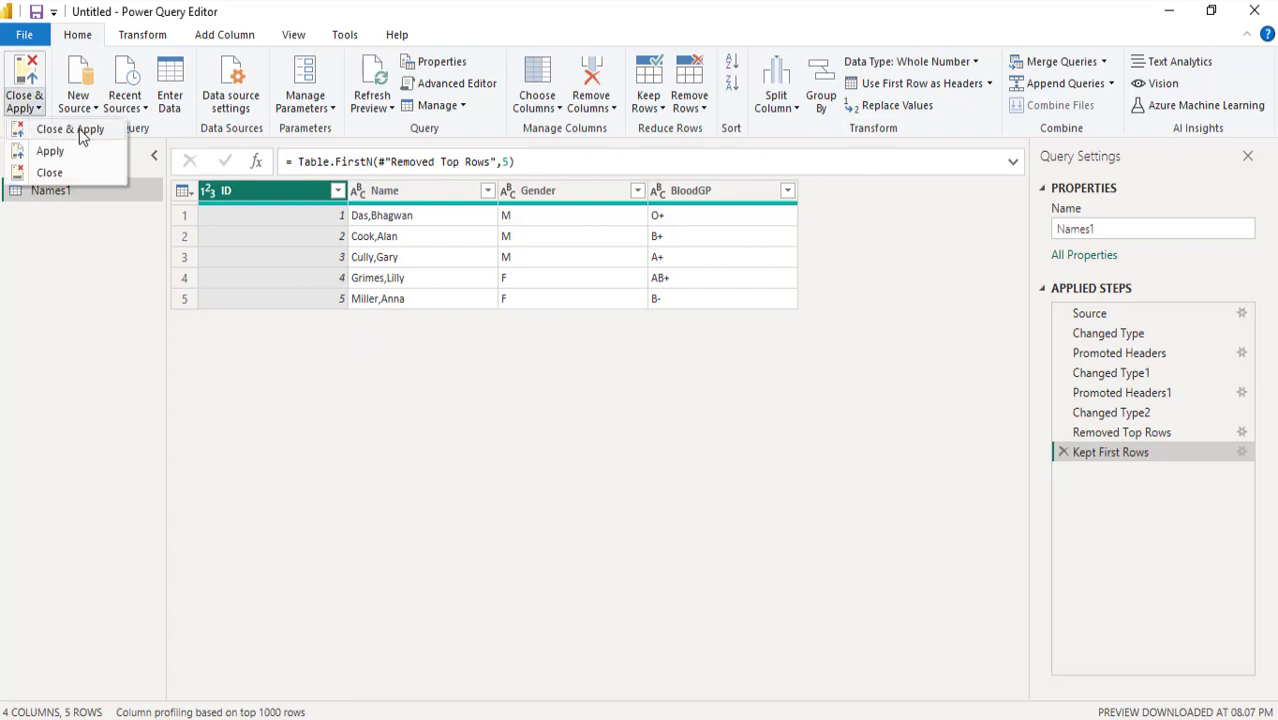
left_click(84, 131)
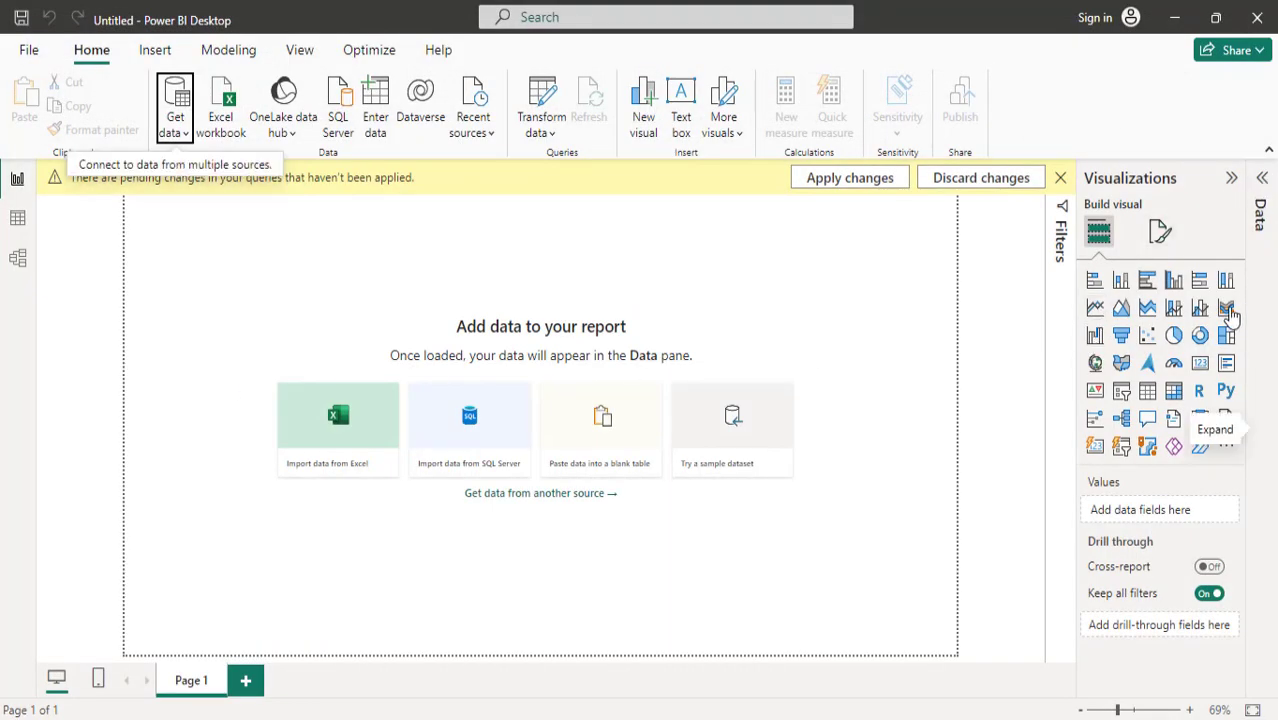
left_click(1265, 190)
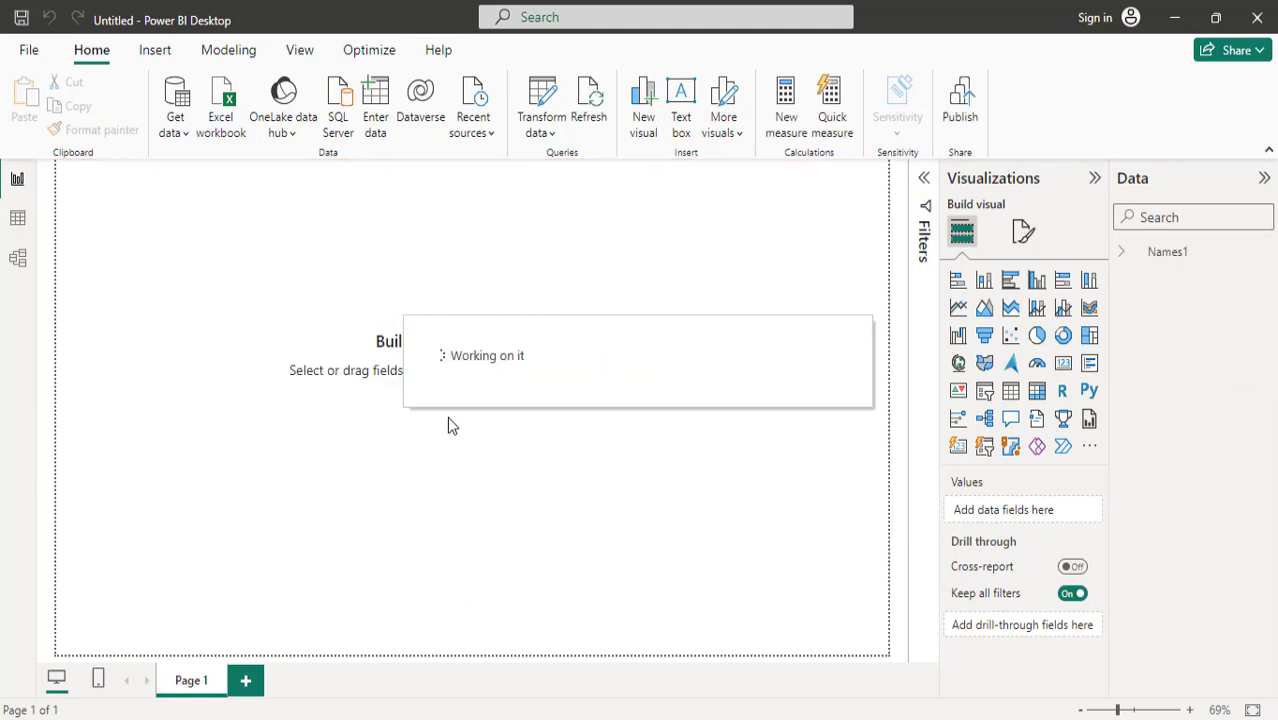
left_click(1124, 251)
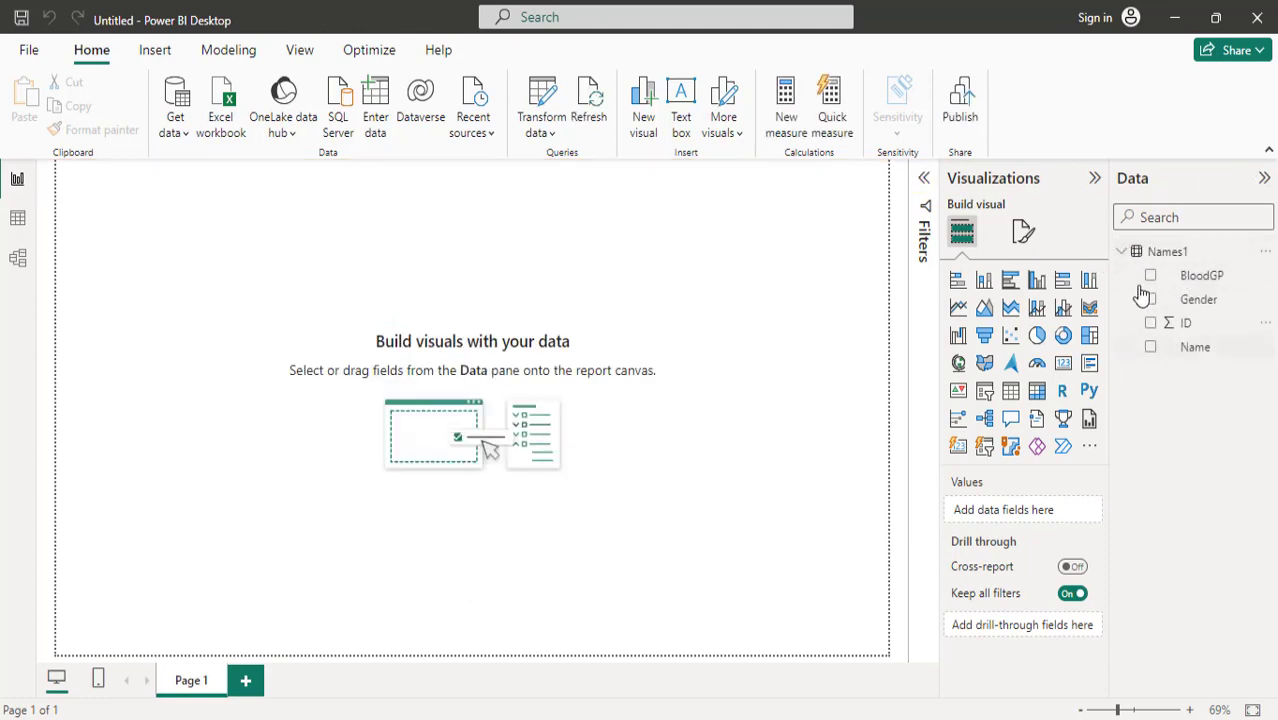
left_click(1122, 251)
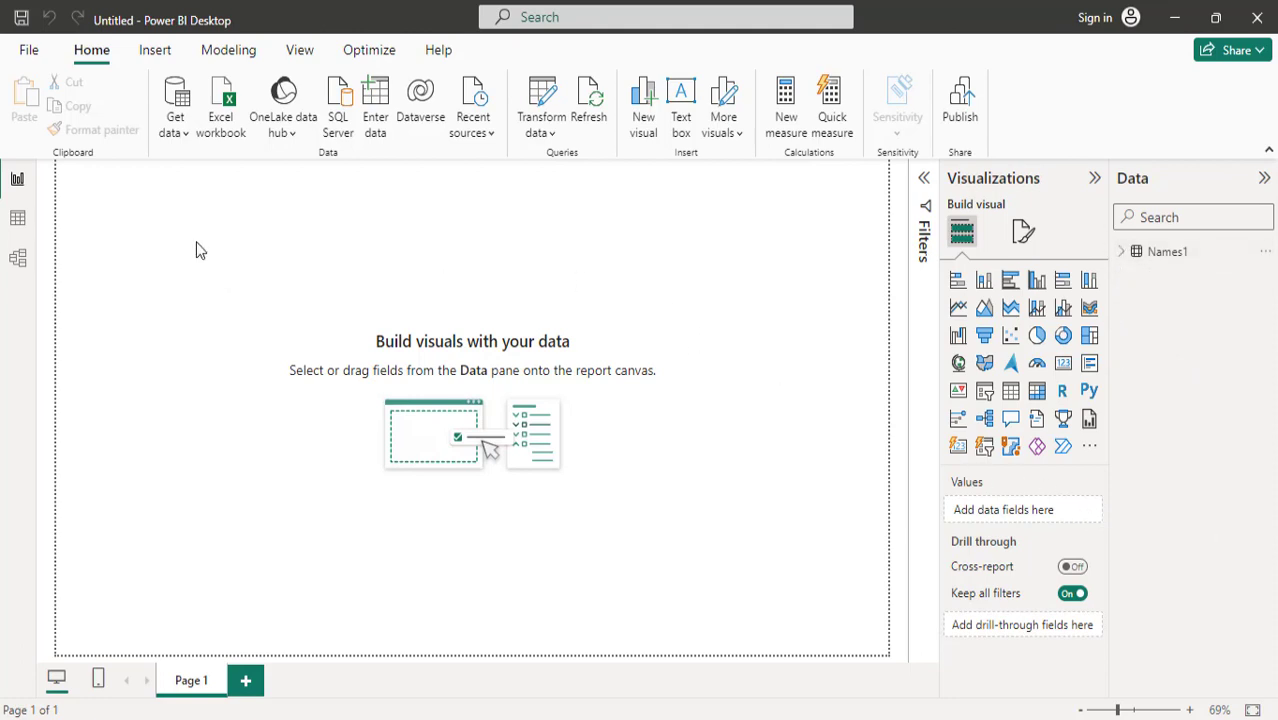
Step: Get the Unit1 text file as a new data source and send it to Power Query Editor for transformation
left_click(187, 134)
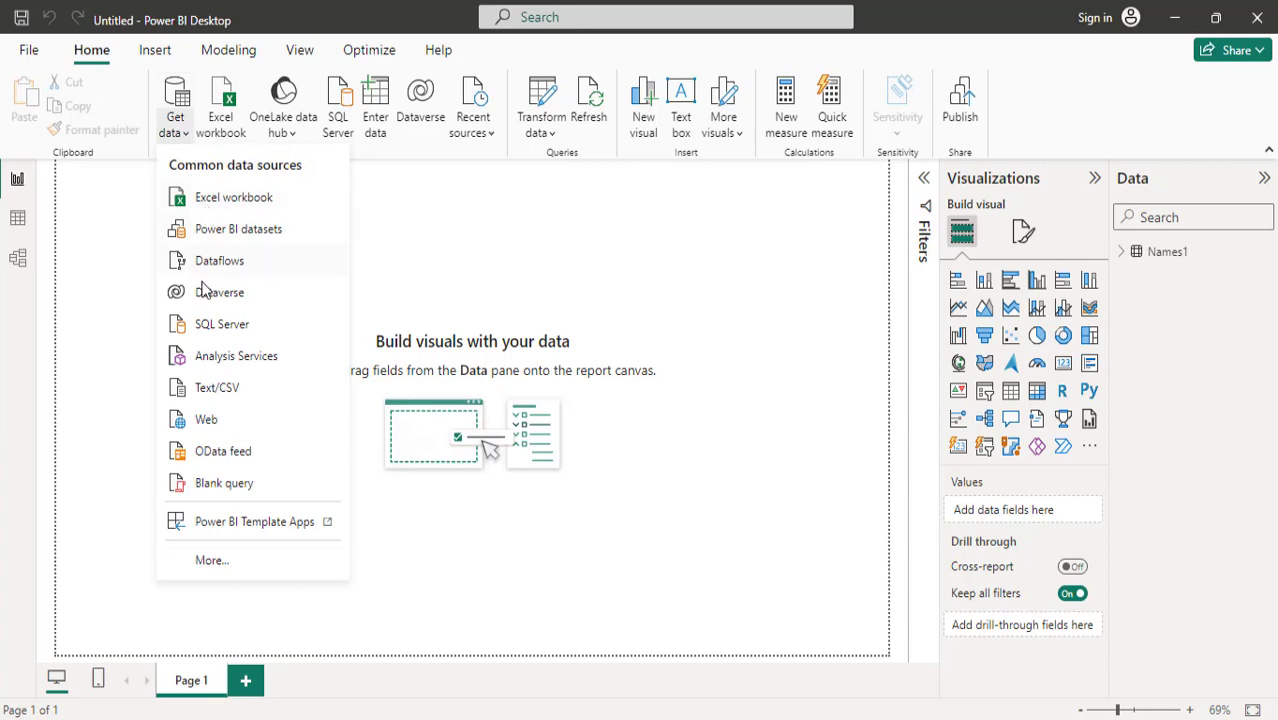
left_click(210, 388)
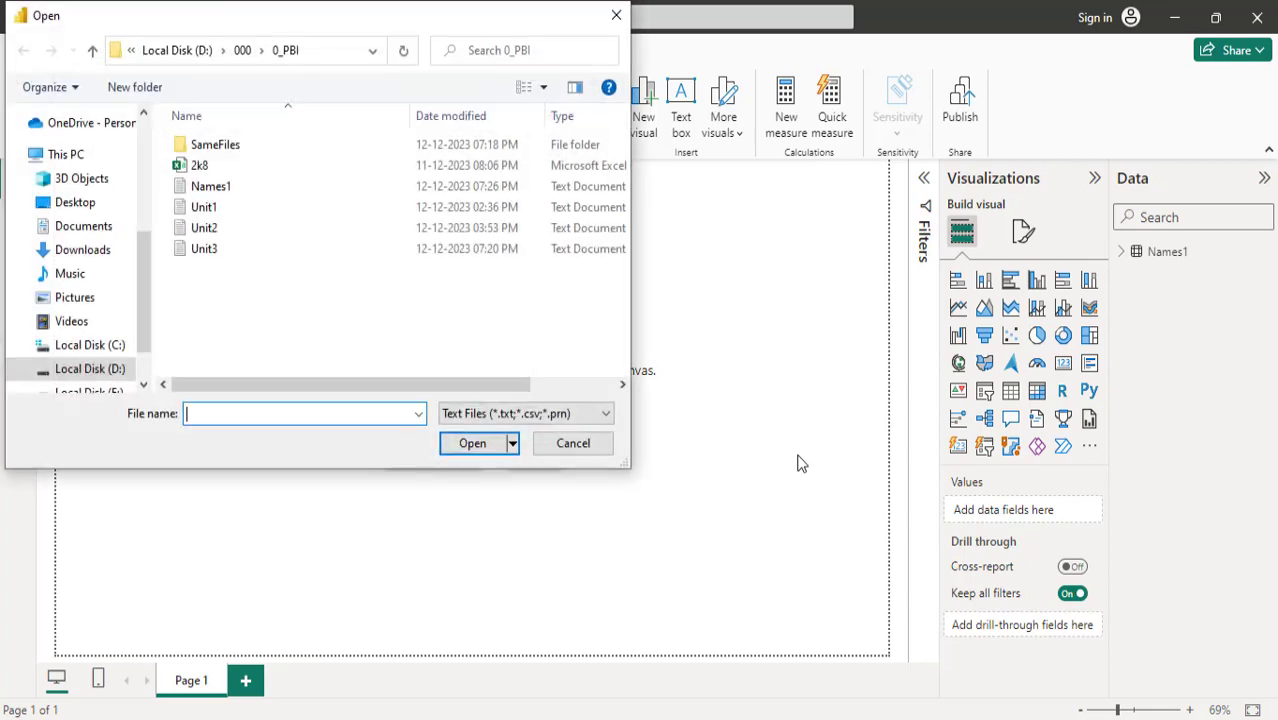
left_click(204, 207)
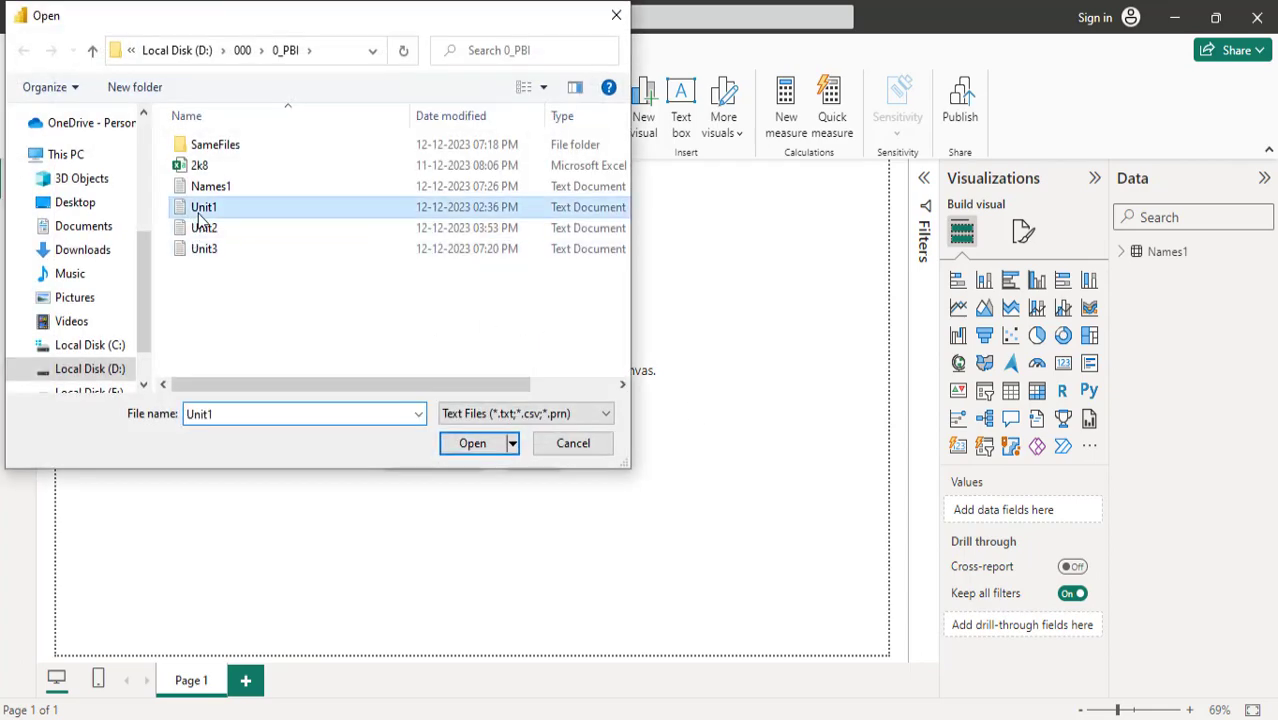
left_click(472, 443)
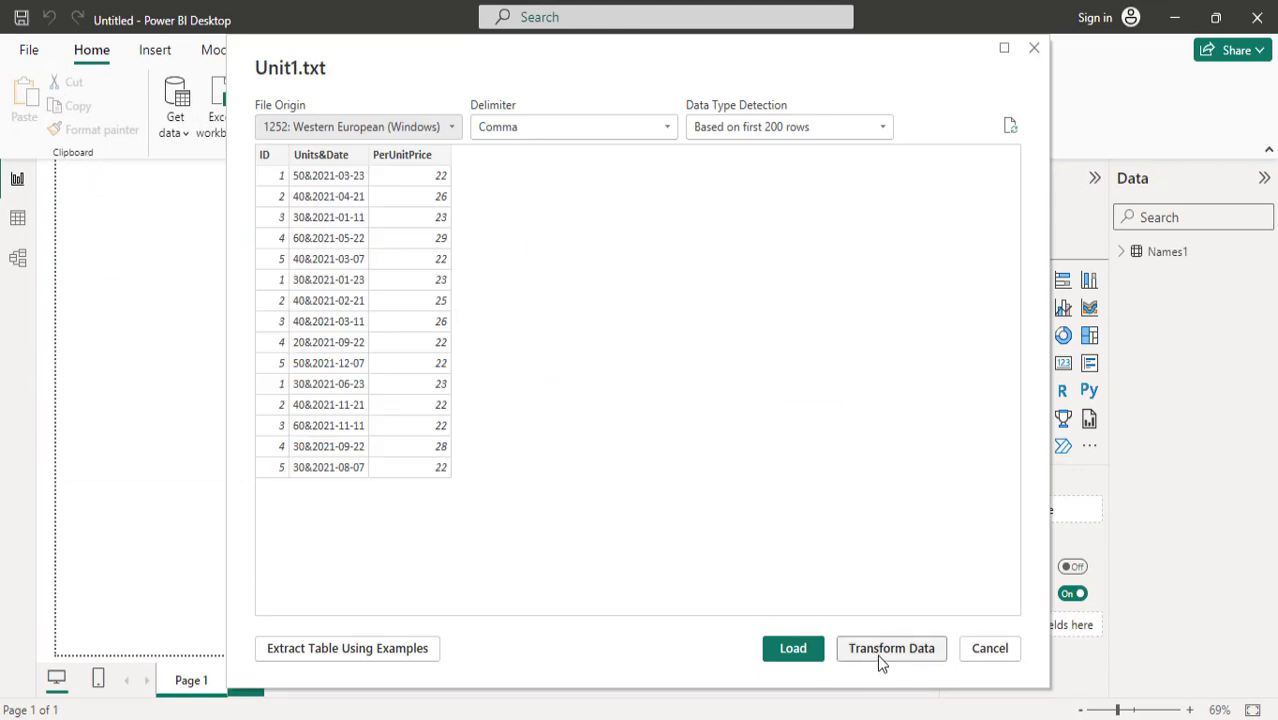
left_click(880, 652)
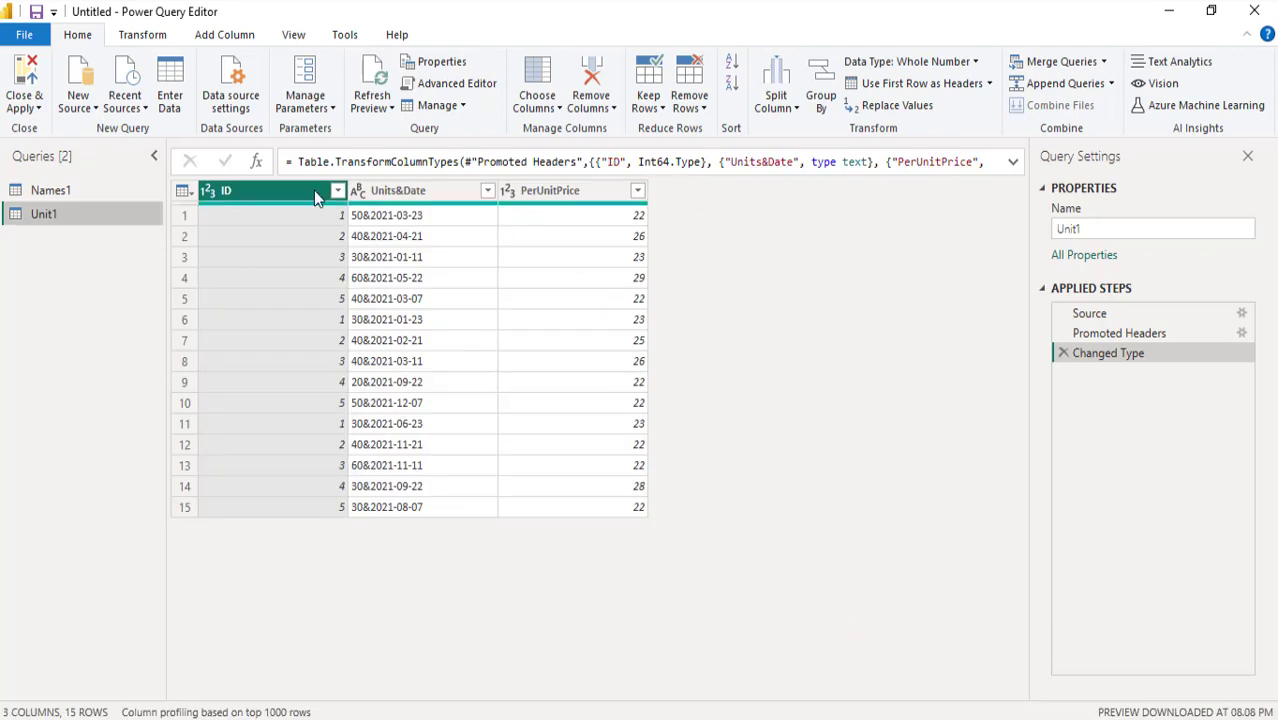
Step: Add a custom column named FileName to Unit1 with the formula "File1"
left_click(216, 38)
left_click(98, 100)
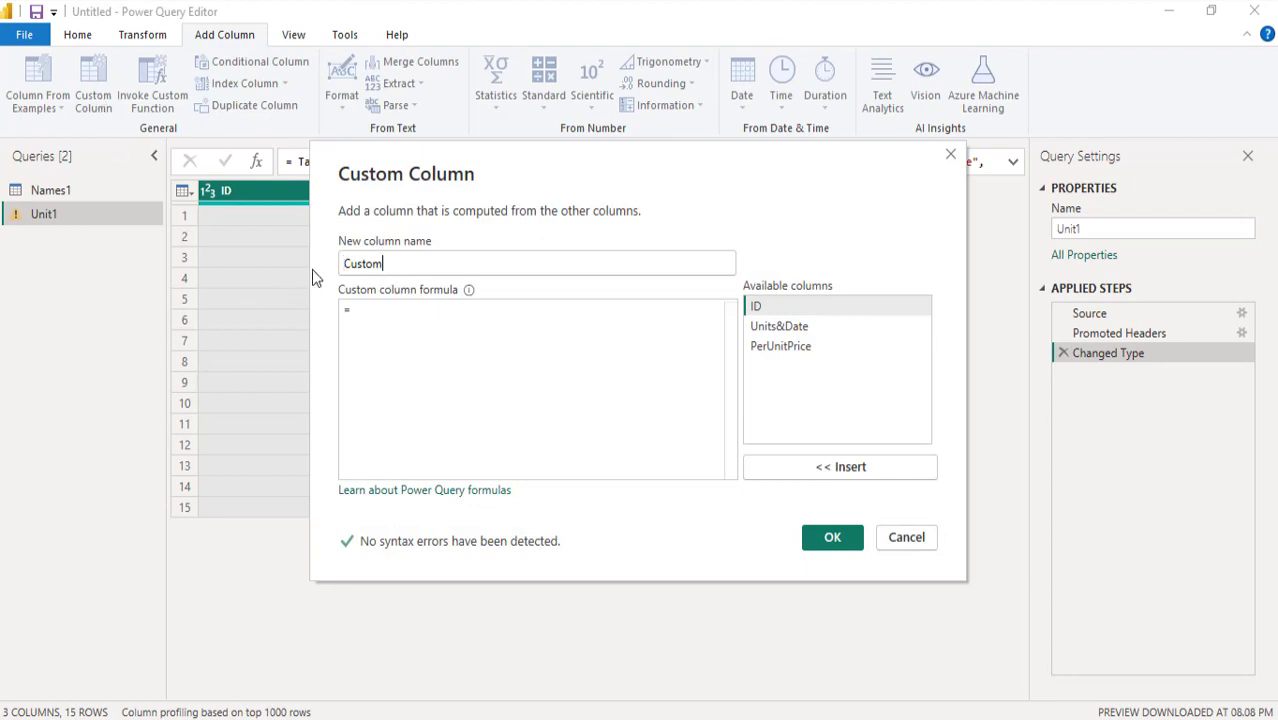
left_click_drag(386, 264, 324, 270)
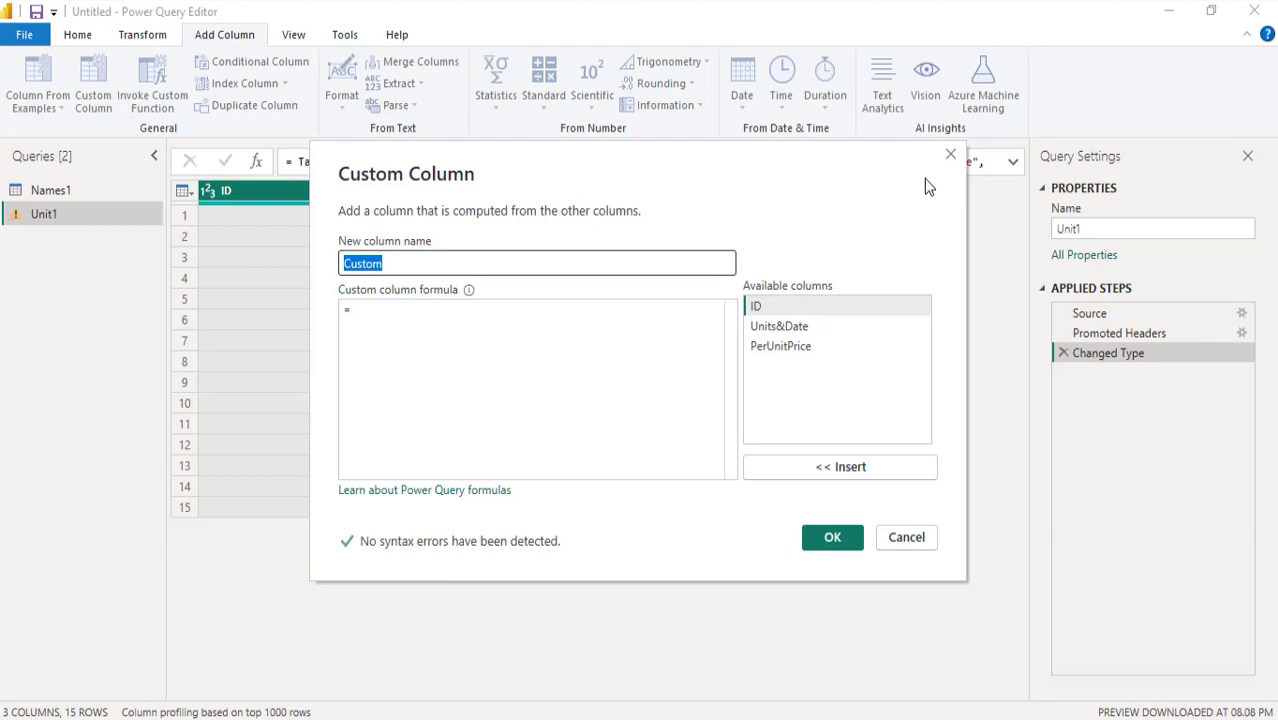
type("File")
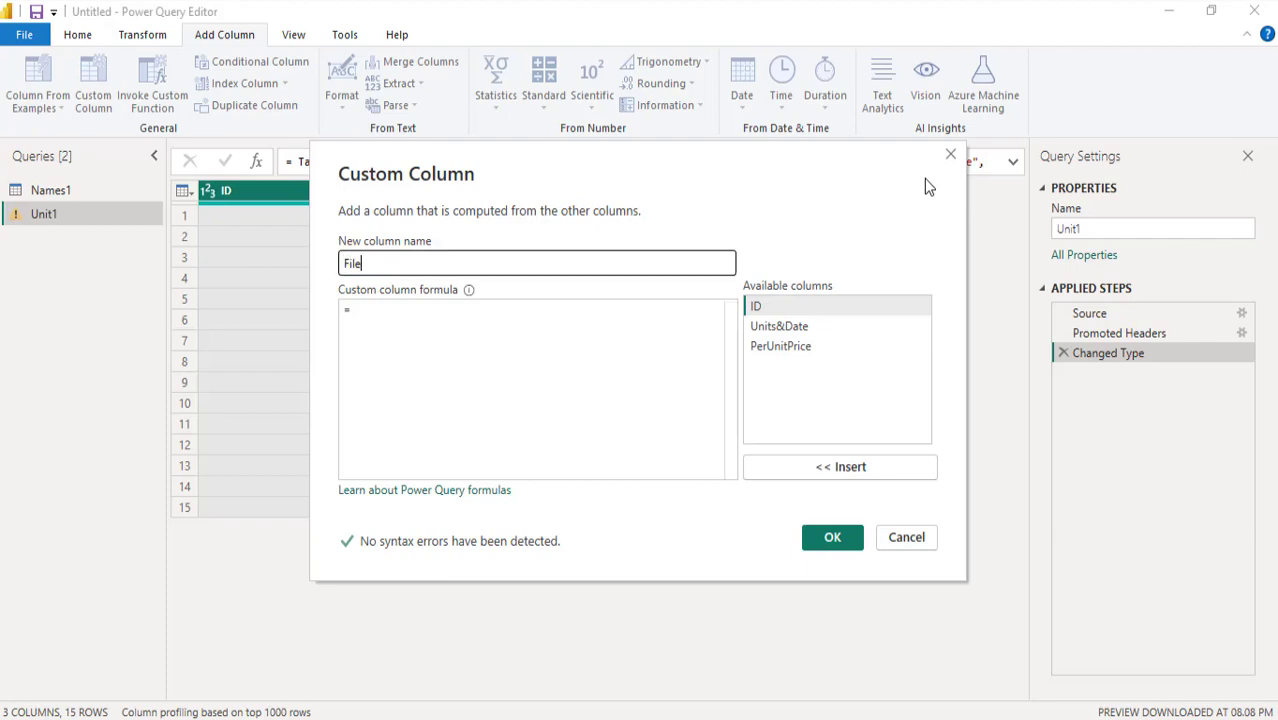
type("Name")
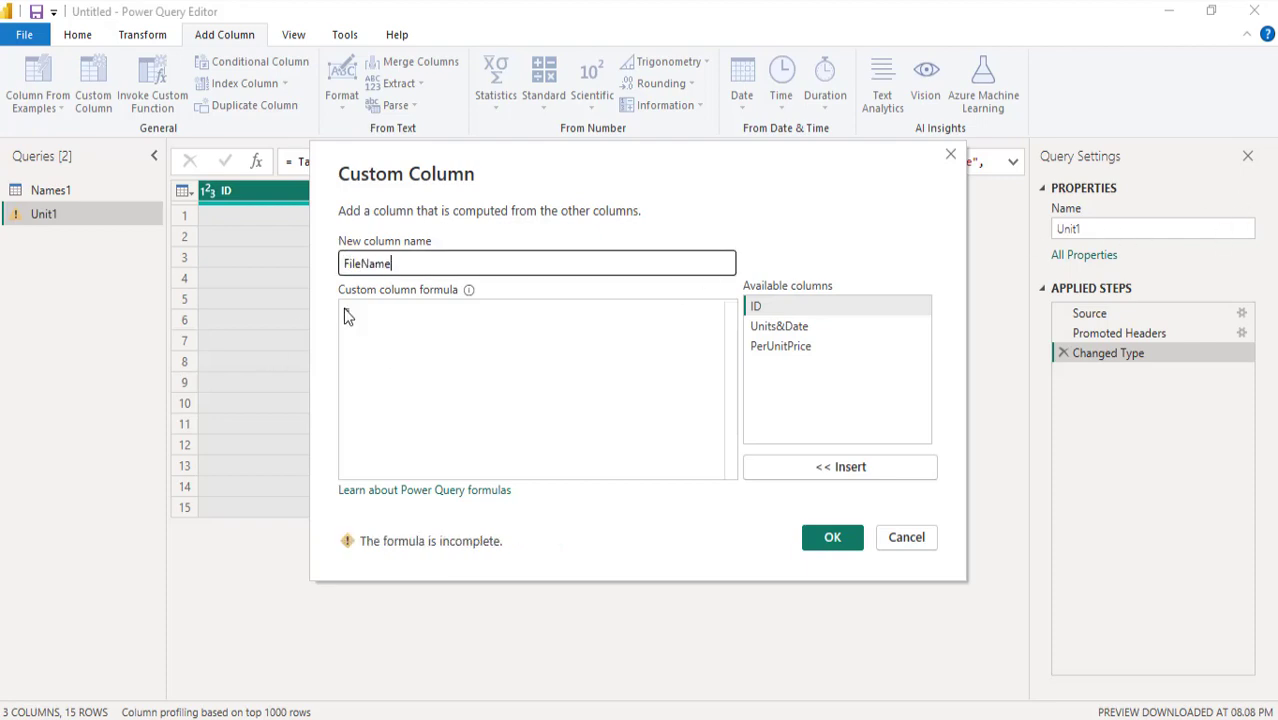
left_click(373, 311)
type("\"\"")
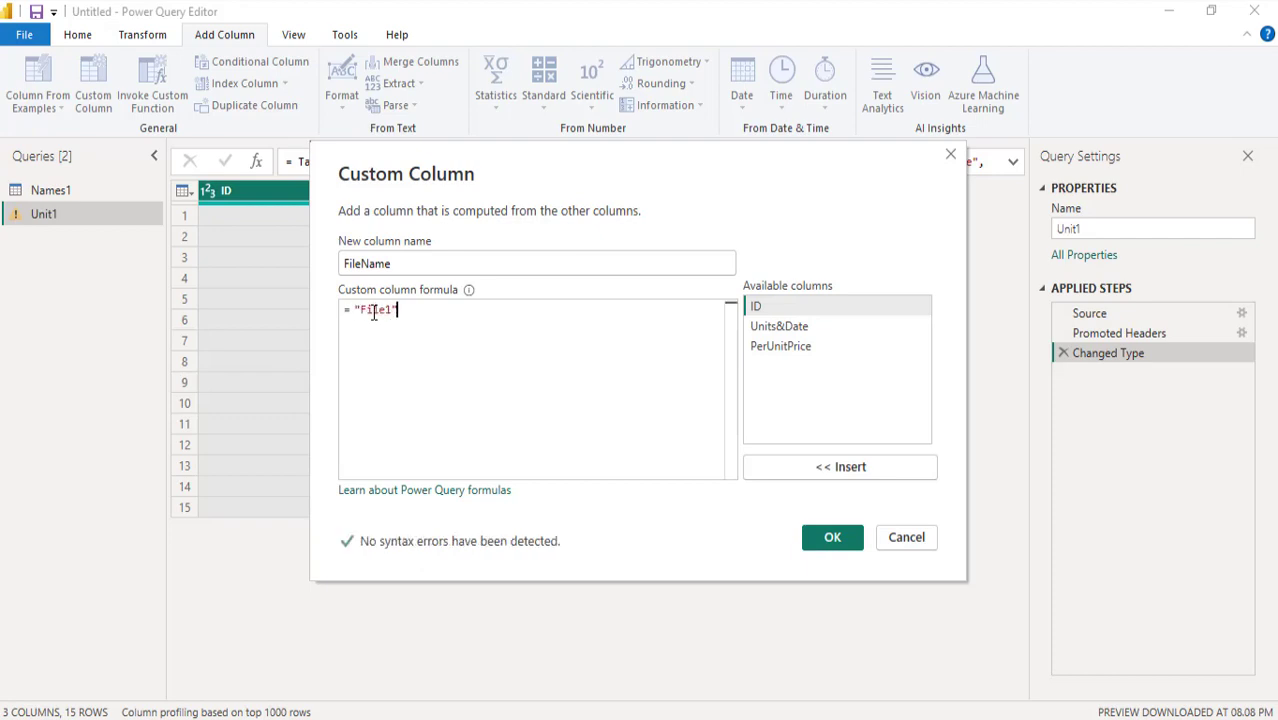
left_click(816, 537)
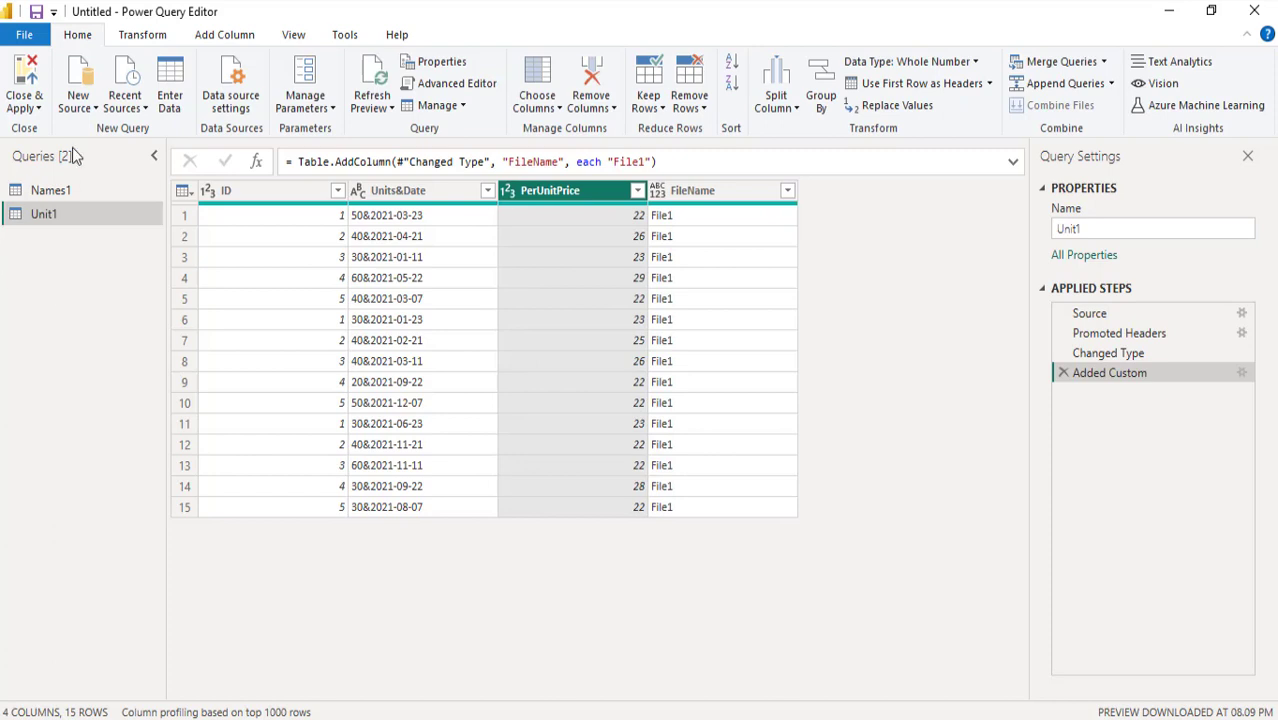
Step: Import the Unit2 text file as a new Text/CSV query with the default import settings
right_click(42, 279)
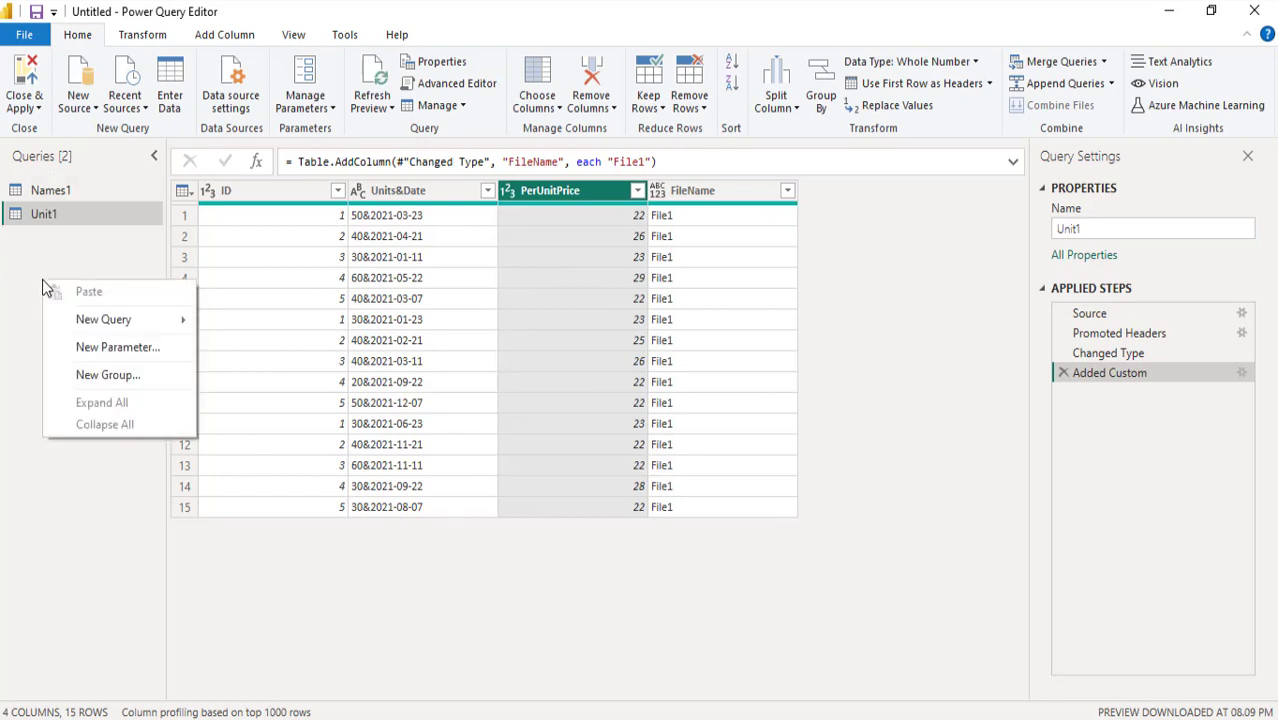
mouse_move(100, 320)
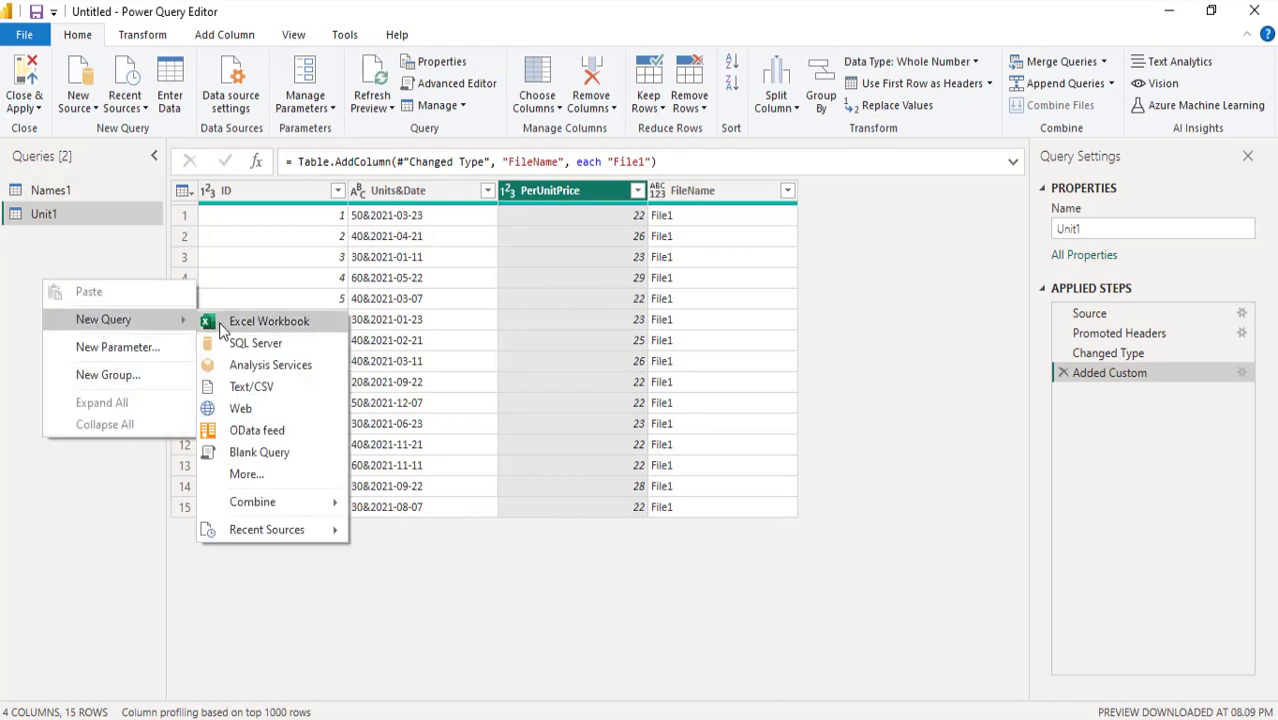
left_click(251, 388)
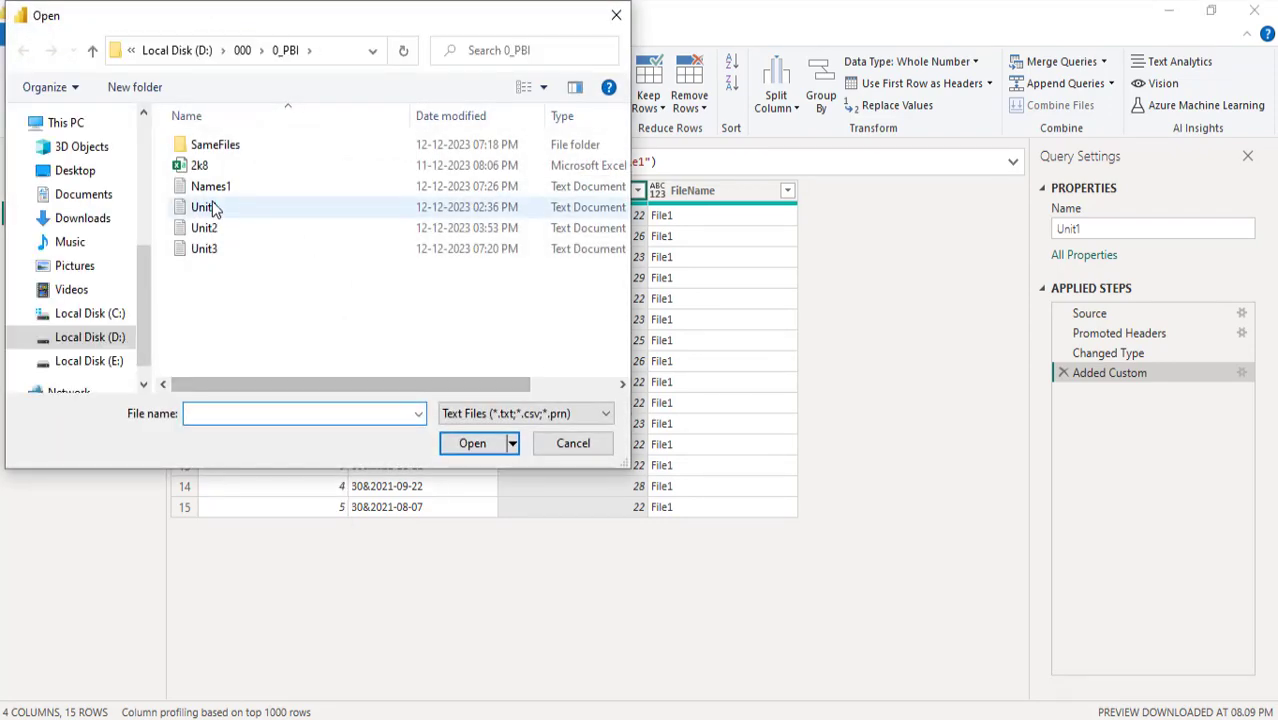
double_click(198, 228)
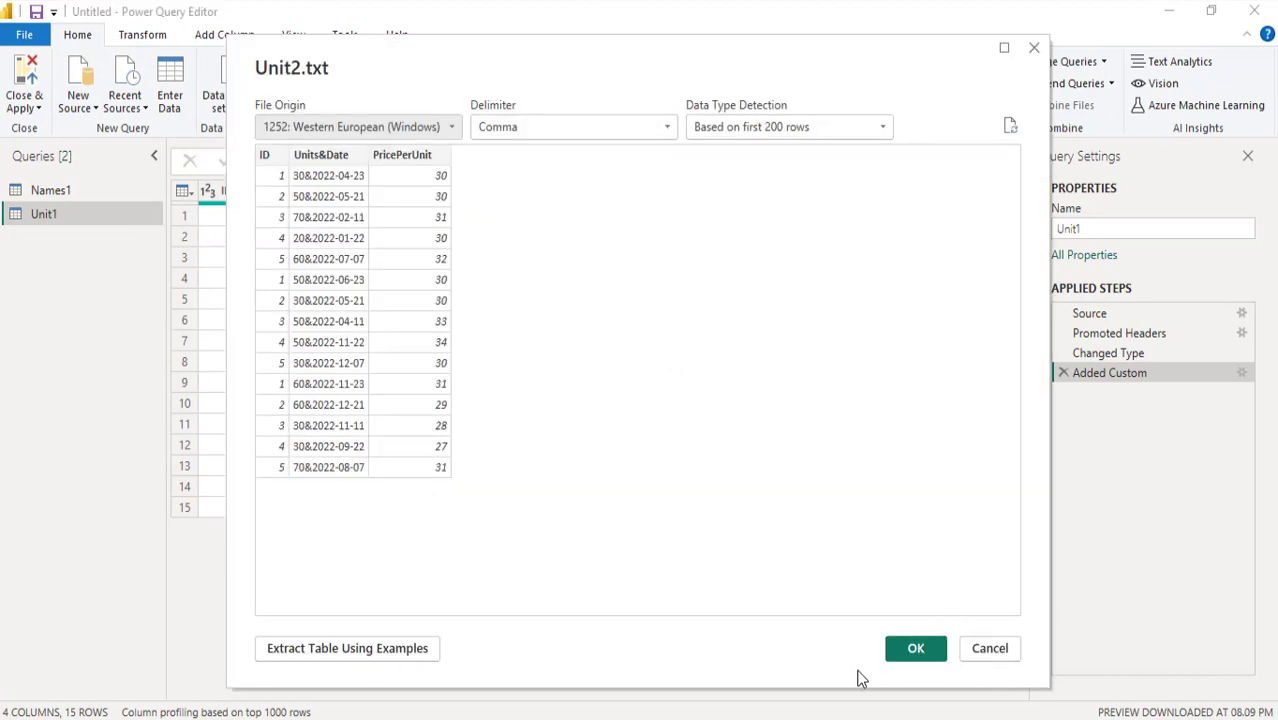
left_click(930, 653)
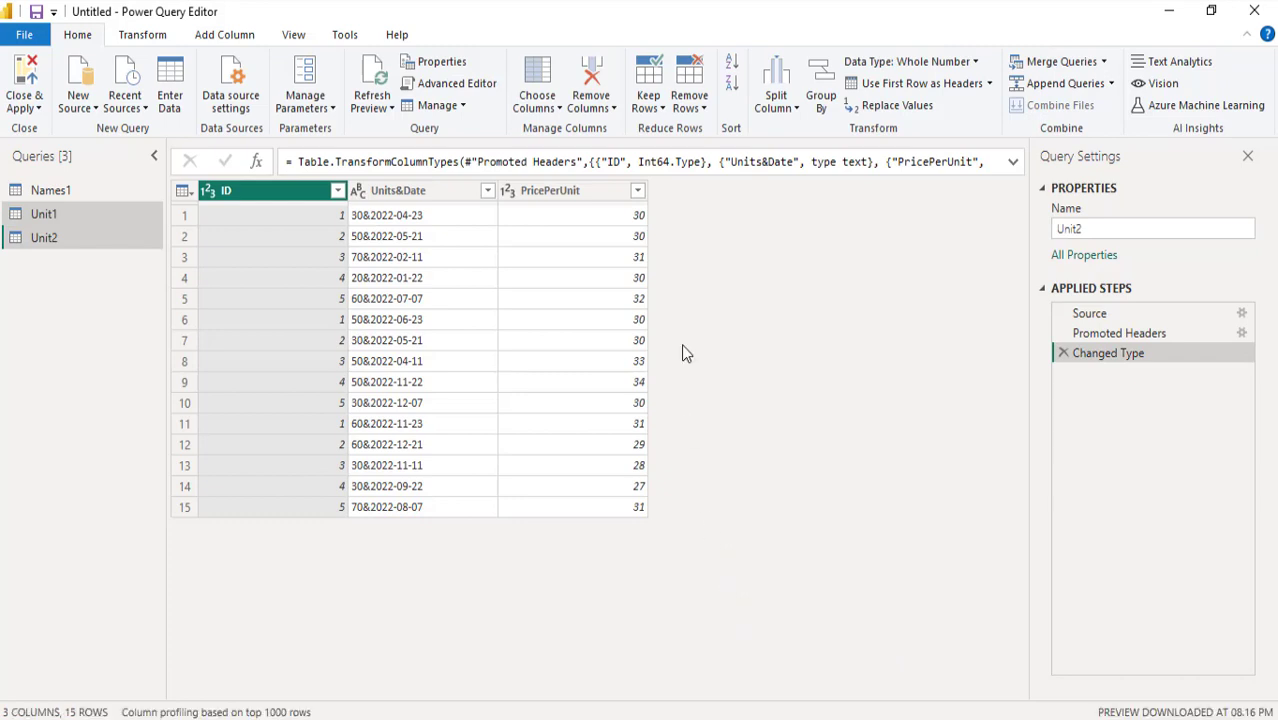
Step: Add a custom column named FileName to Unit2 with the formula "File2"
left_click(143, 36)
scroll(70, 120, "up", 1)
left_click(255, 38)
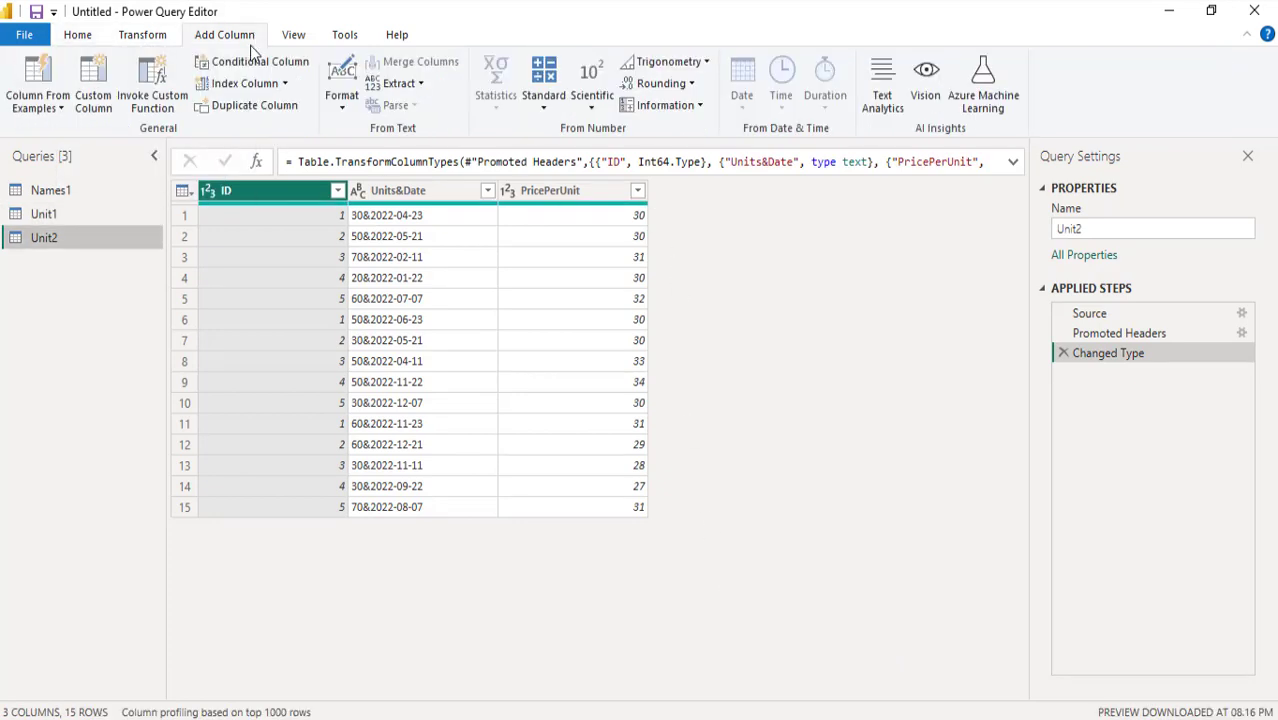
left_click(96, 112)
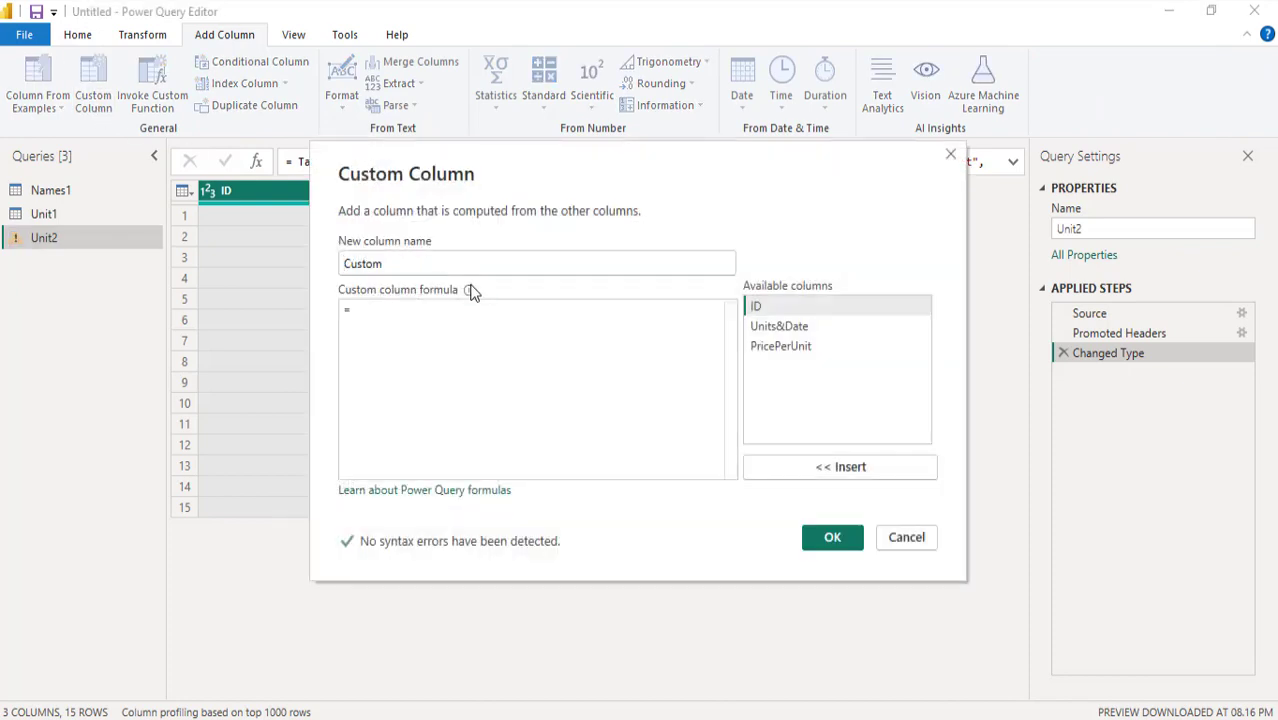
left_click_drag(394, 264, 232, 270)
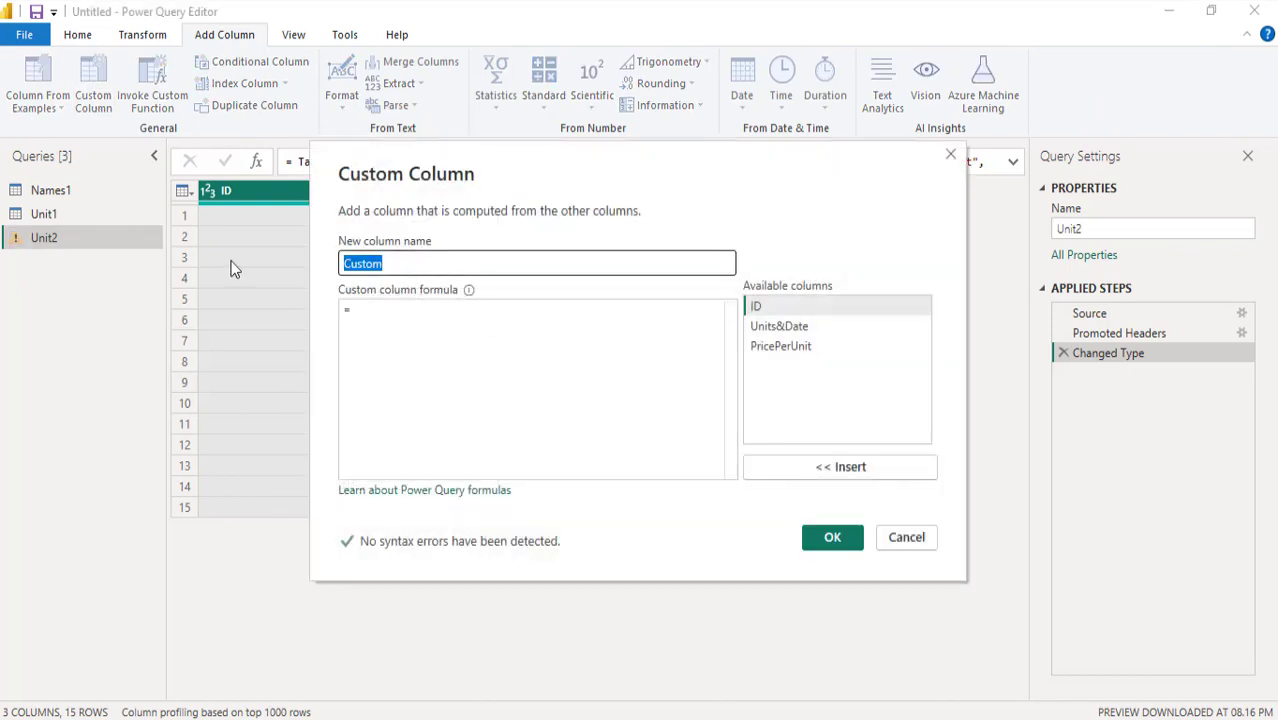
type("FileName")
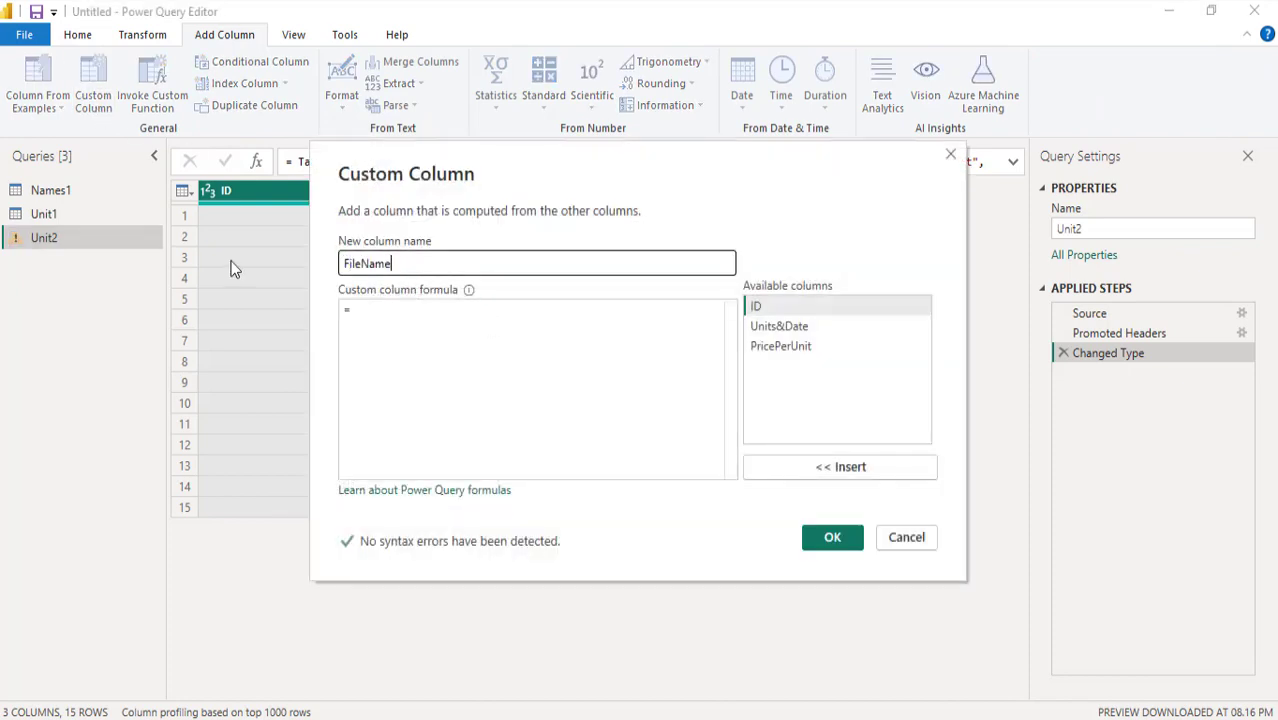
left_click(412, 310)
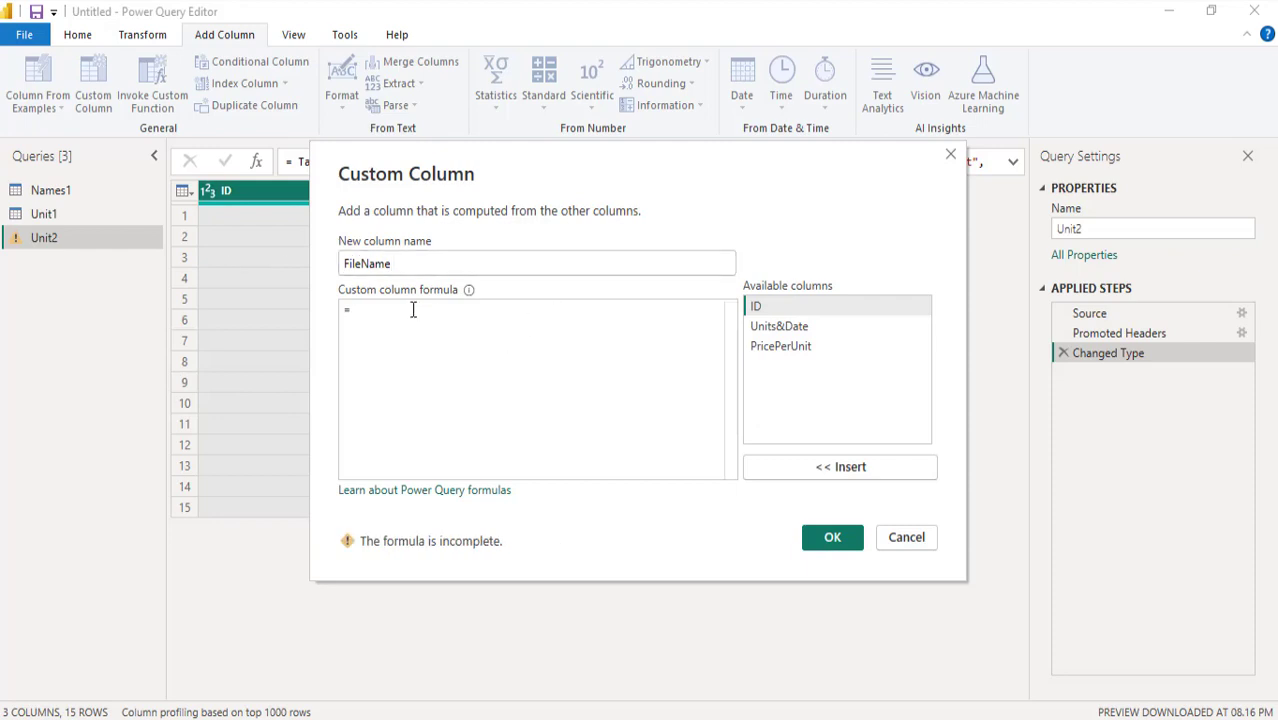
type("\"File2")
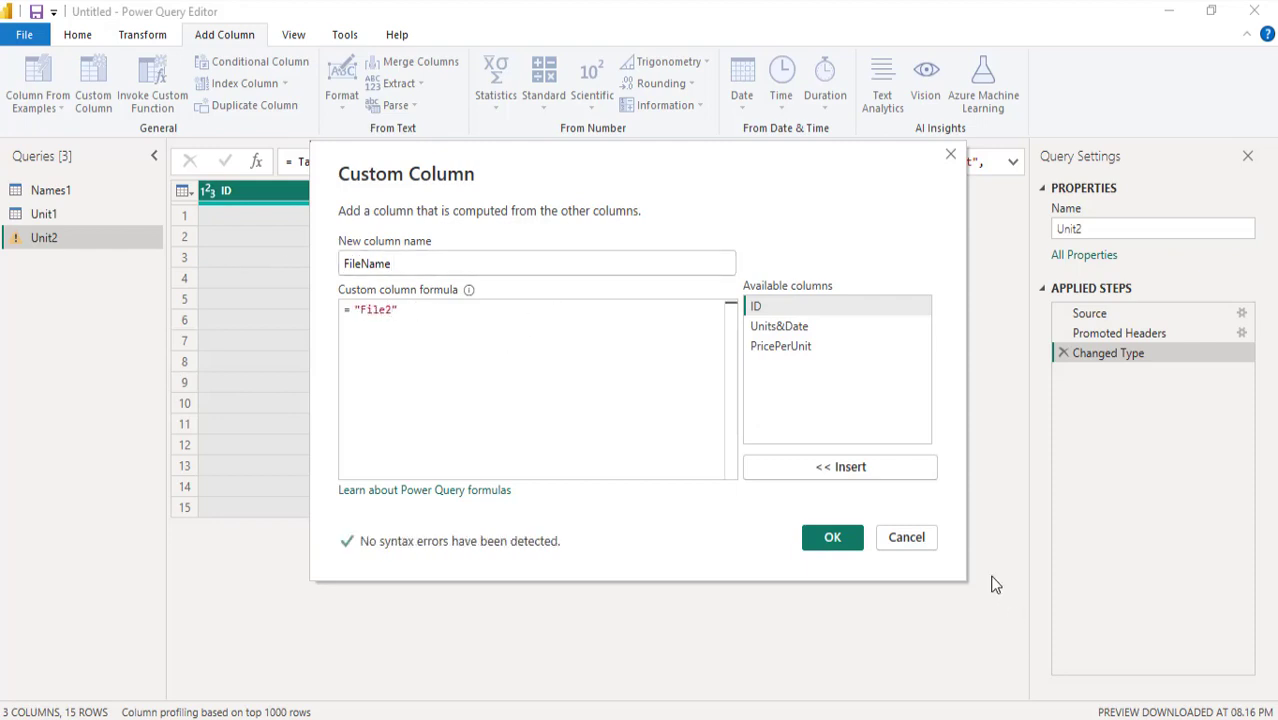
left_click(834, 541)
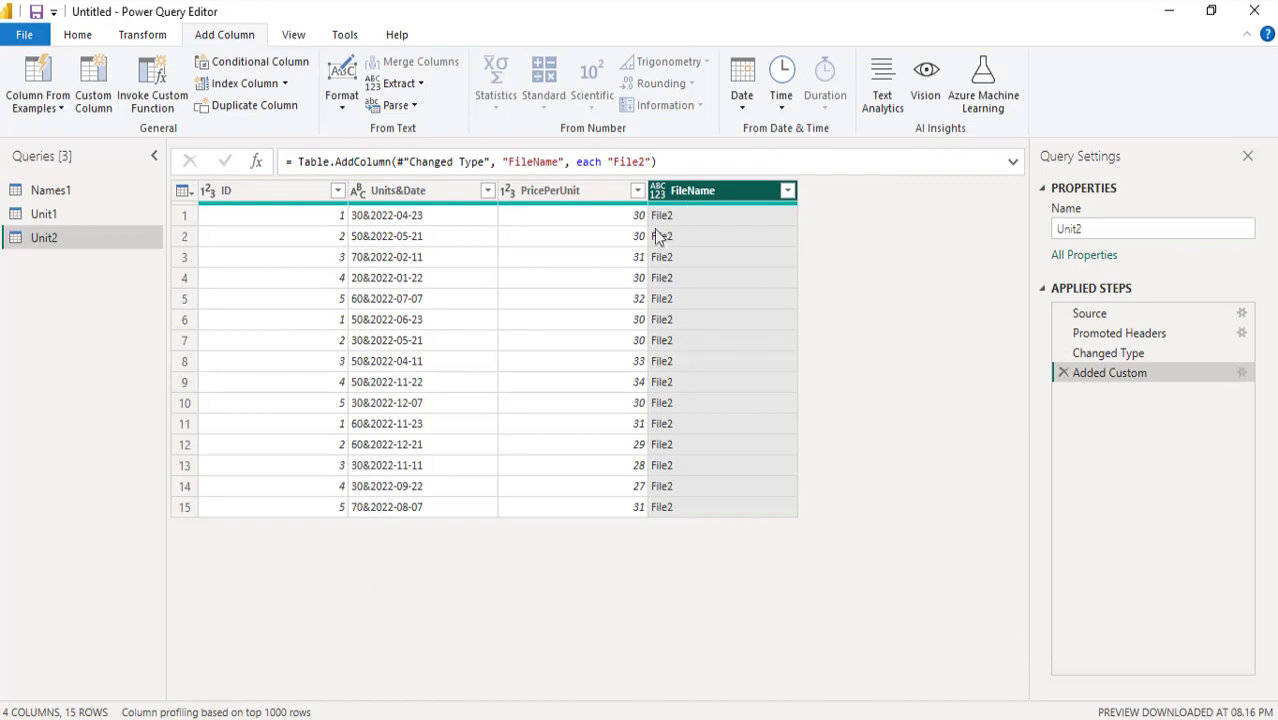
Step: Import the Unit3 text file as a new Text/CSV query with the default import settings
right_click(40, 305)
mouse_move(133, 350)
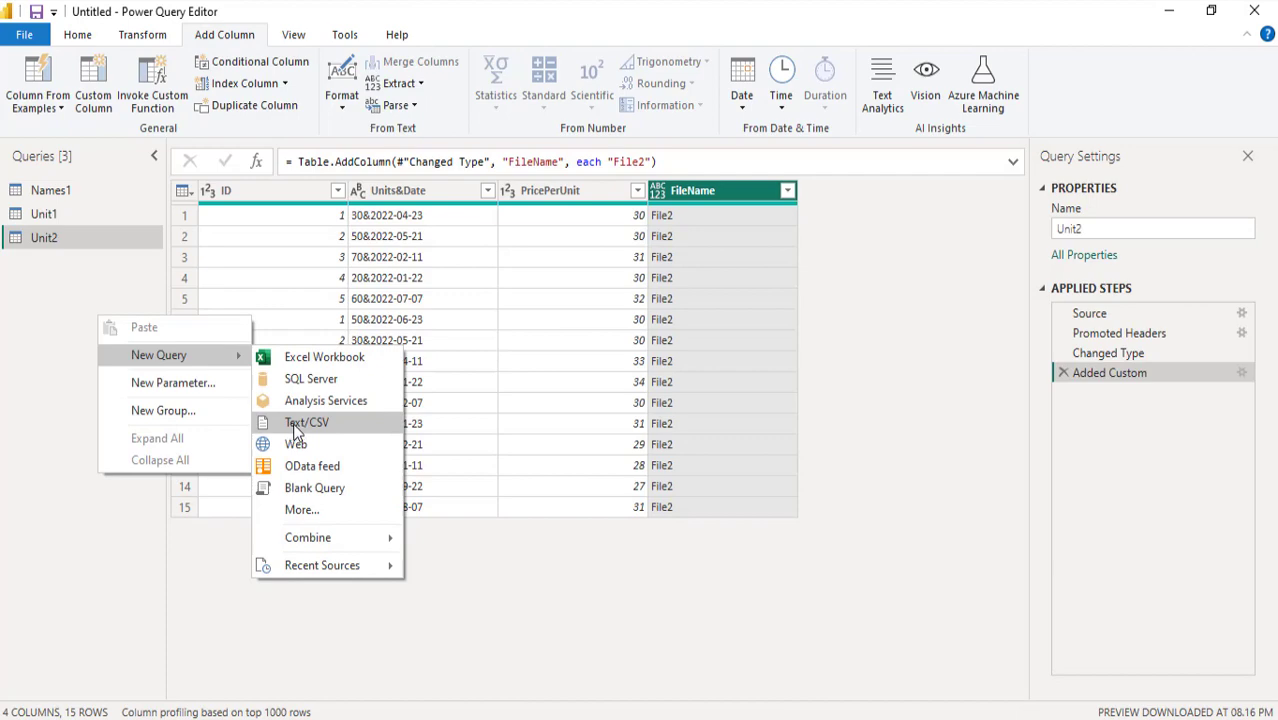
left_click(300, 423)
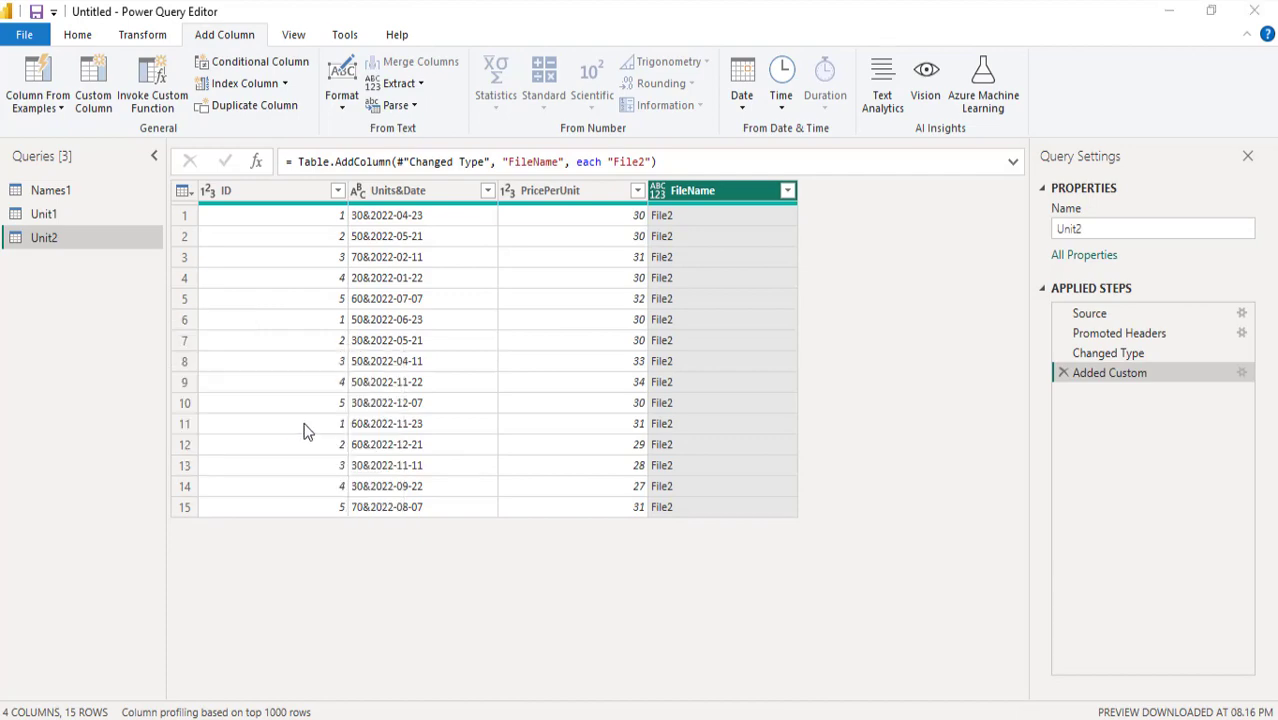
double_click(203, 254)
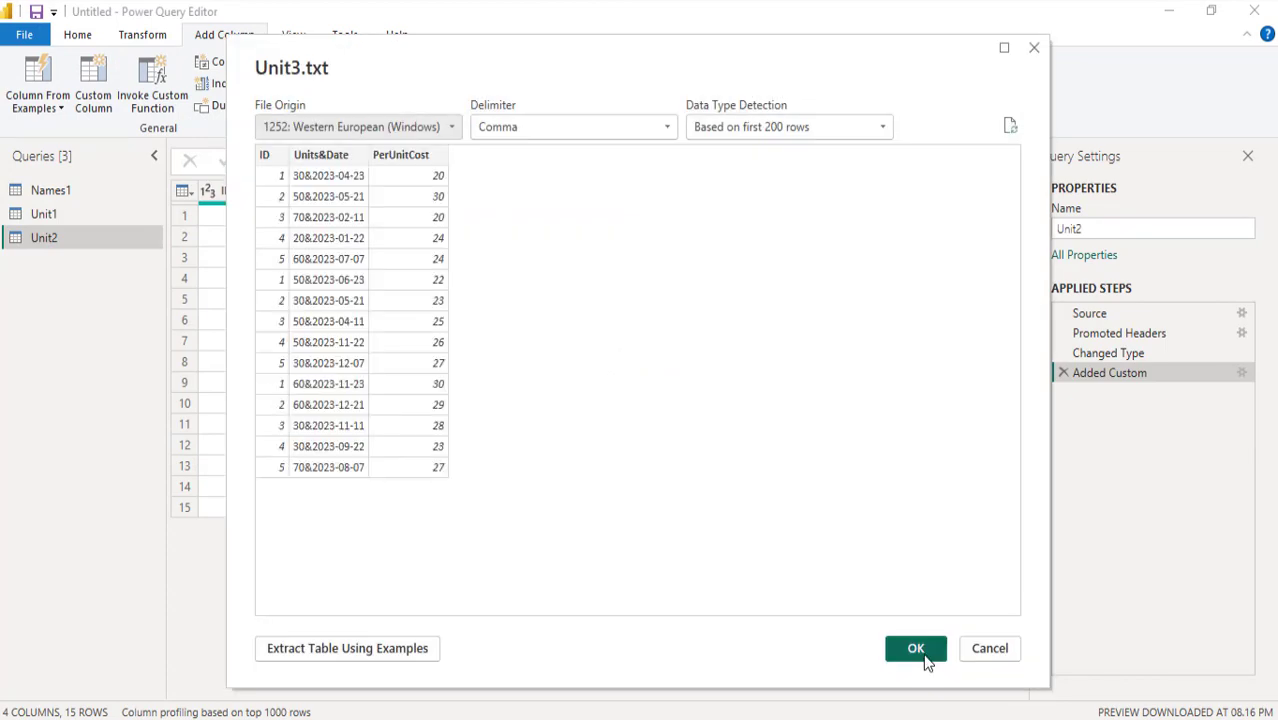
left_click(923, 653)
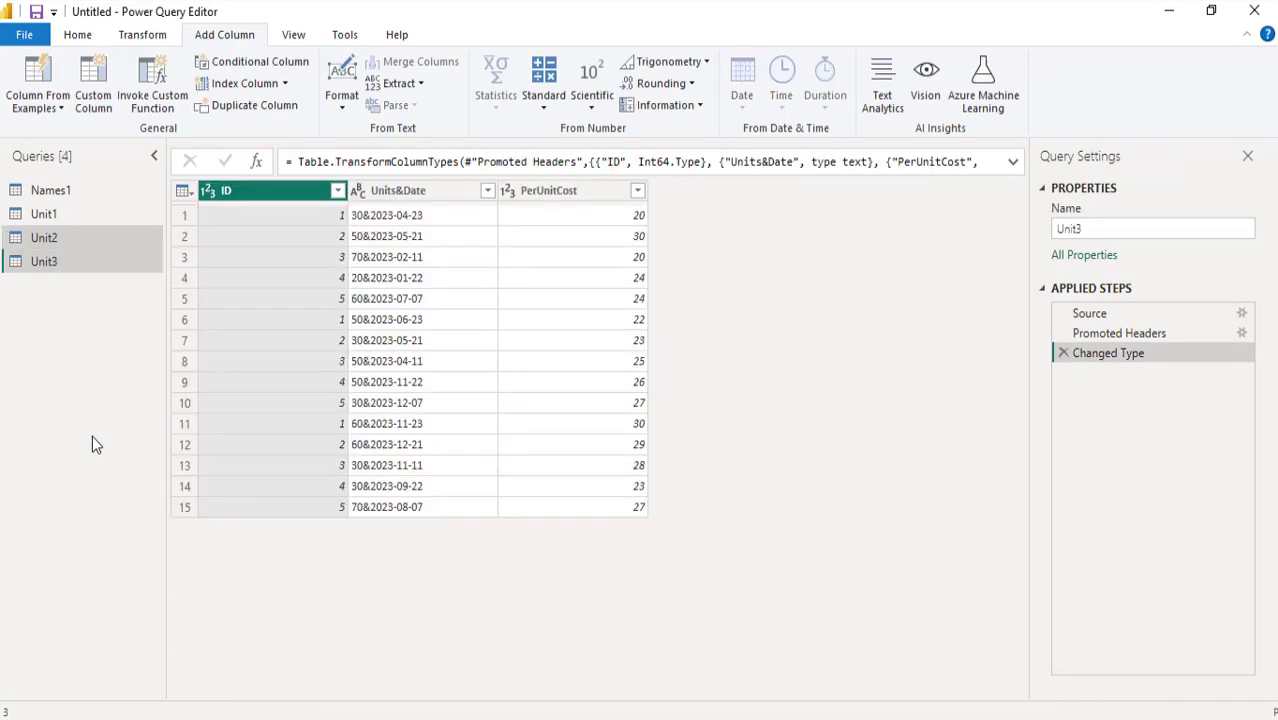
Step: Add a custom column named FIleName to Unit3 with the formula "File3"
left_click(94, 92)
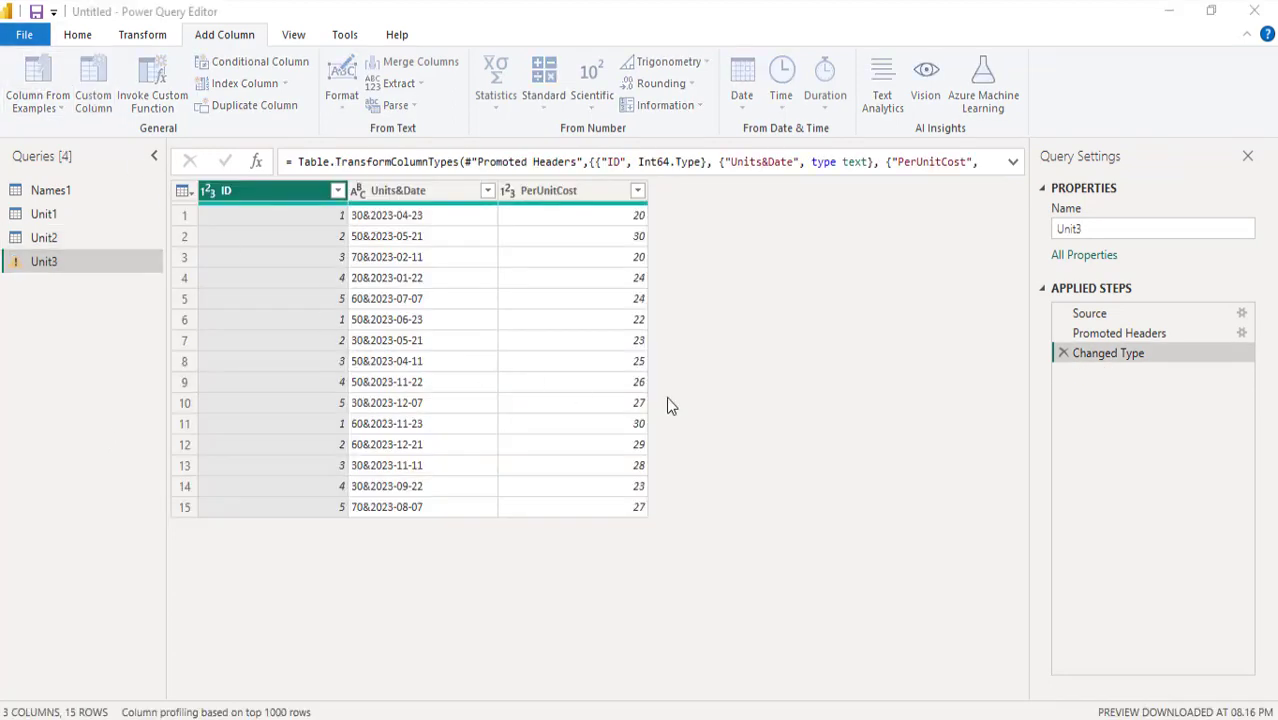
type("FIleName")
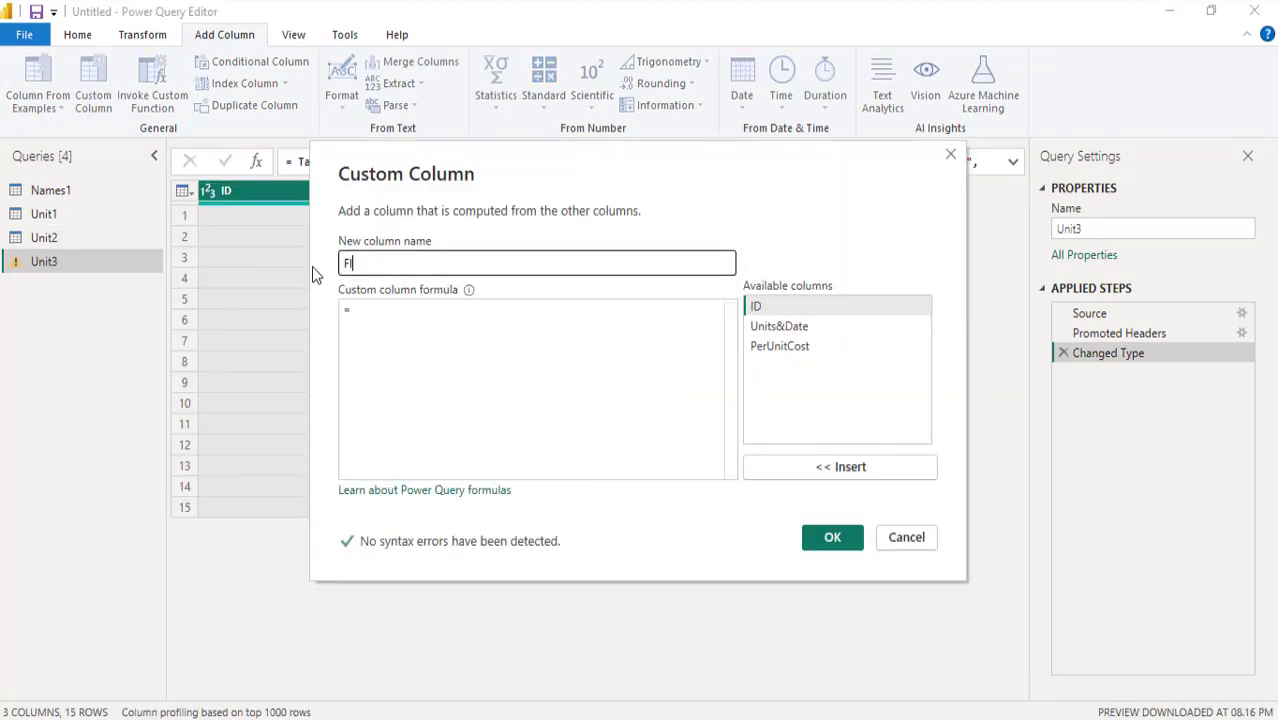
left_click(385, 328)
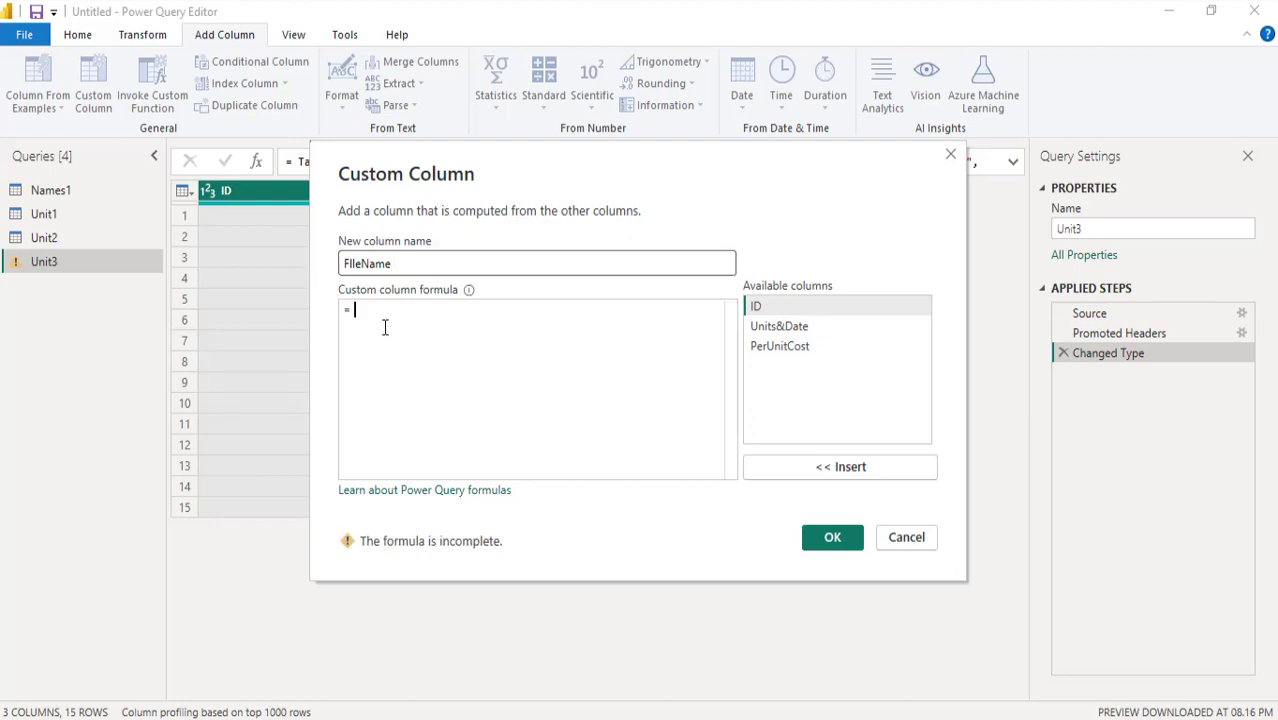
type("\"File3")
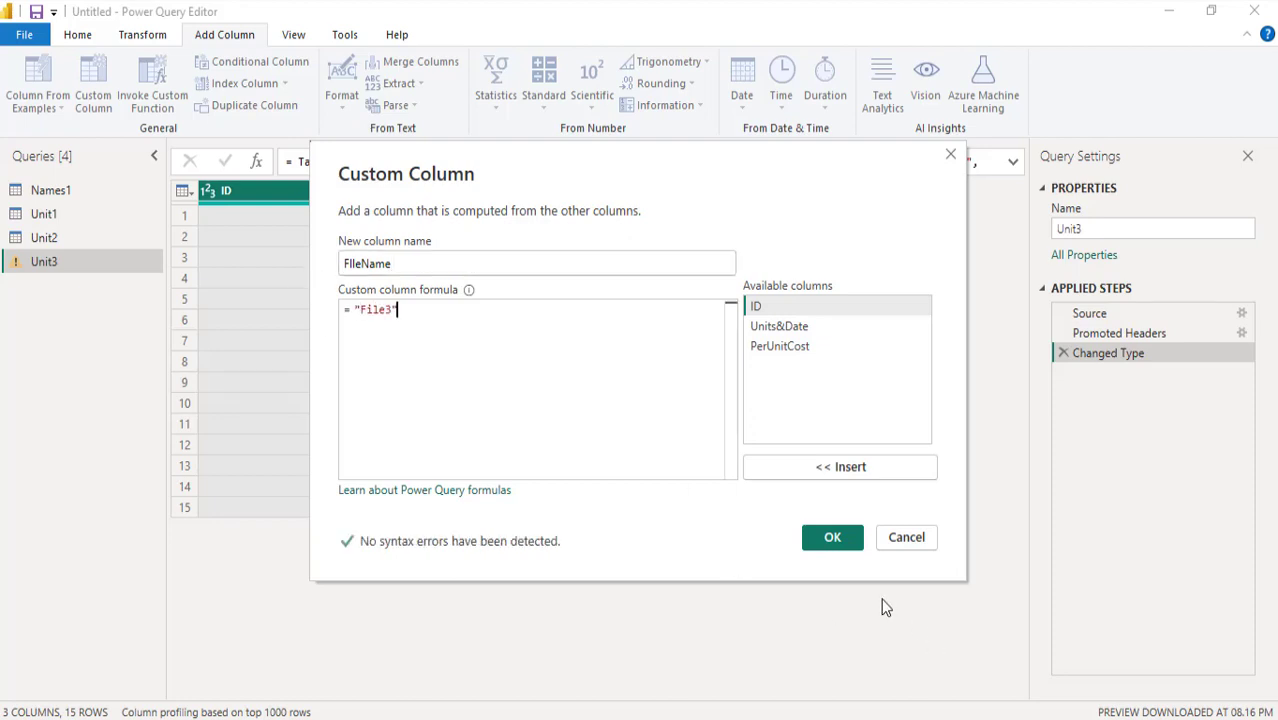
left_click(818, 545)
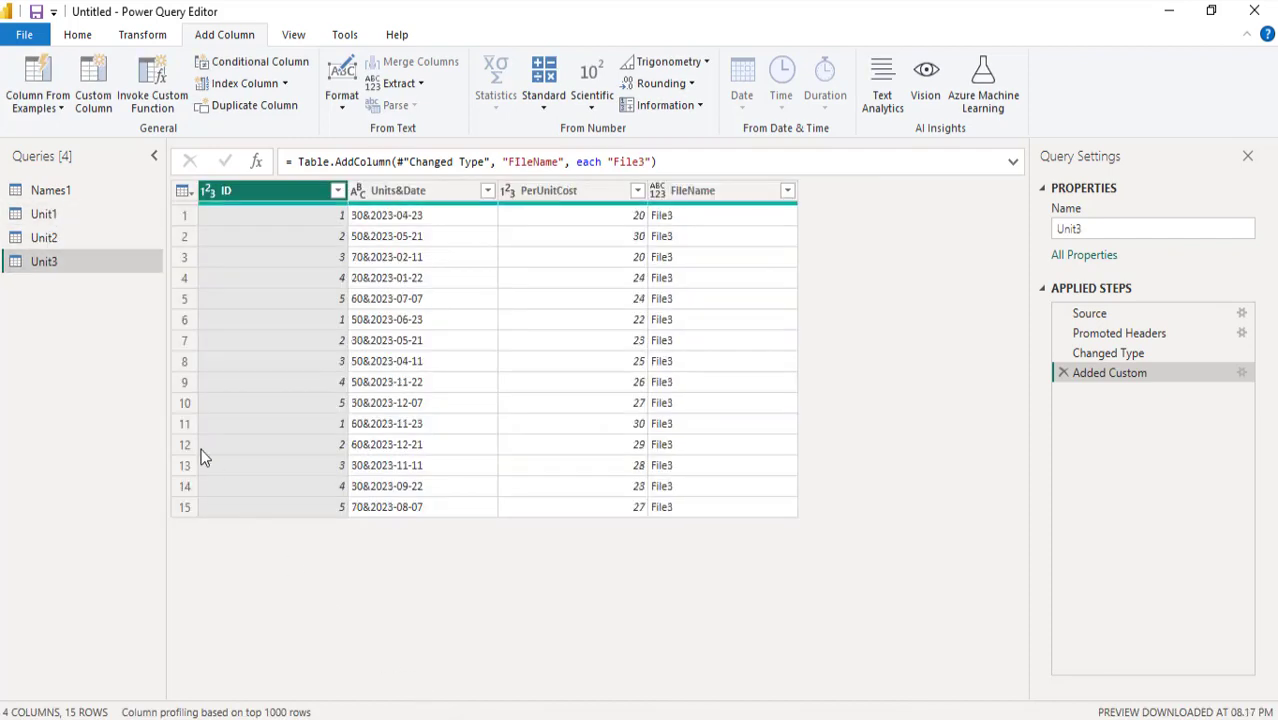
Step: Review the three Unit queries and set up an append as a new query from Unit1 for three or more tables
left_click(43, 215)
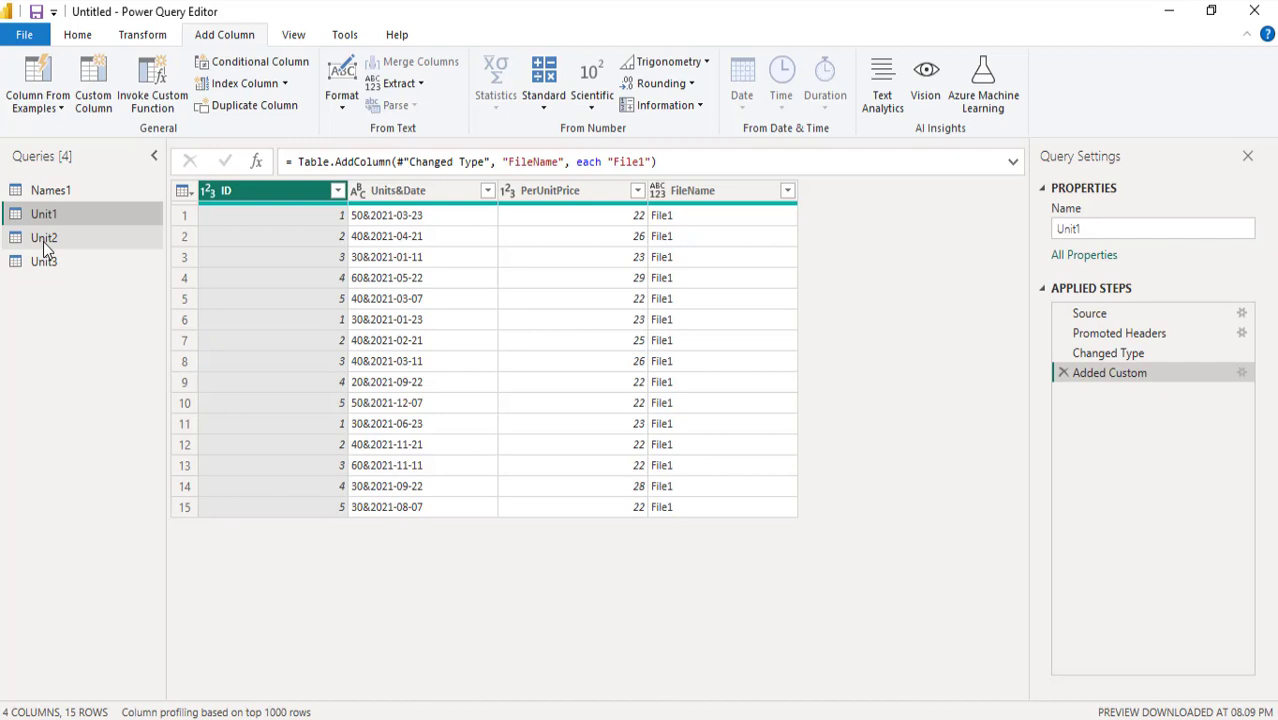
left_click(43, 241)
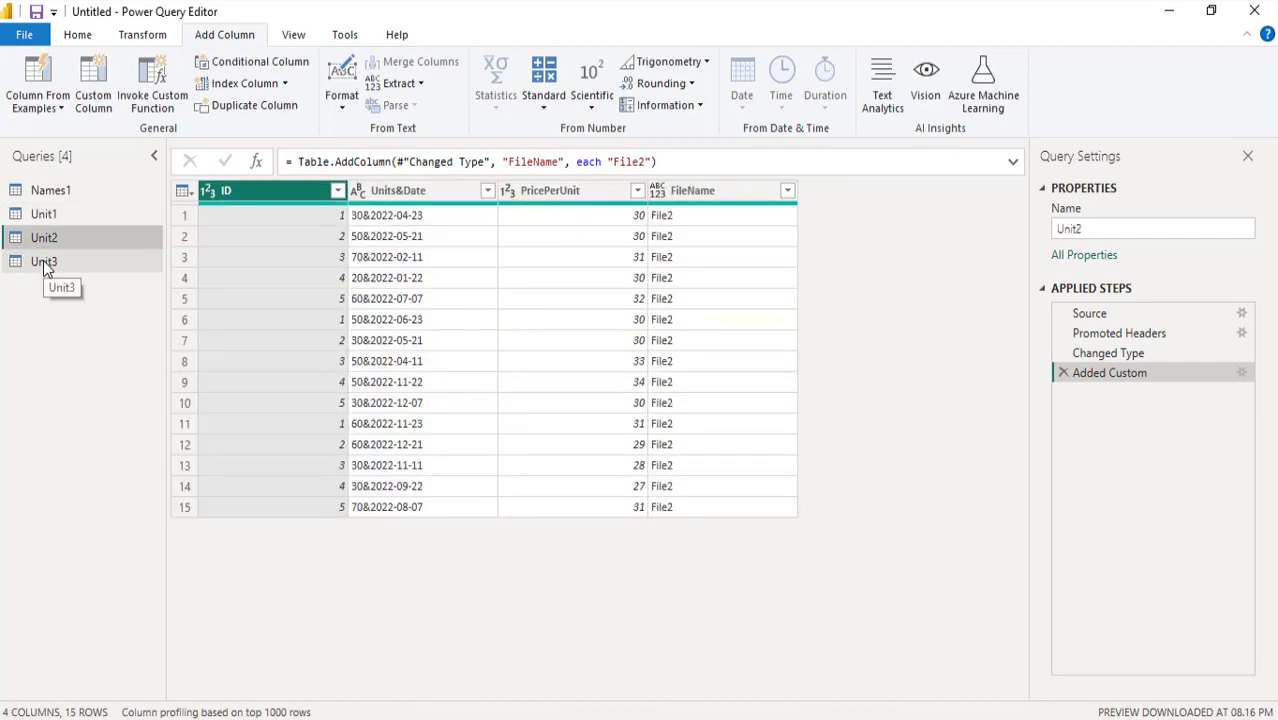
left_click(43, 260)
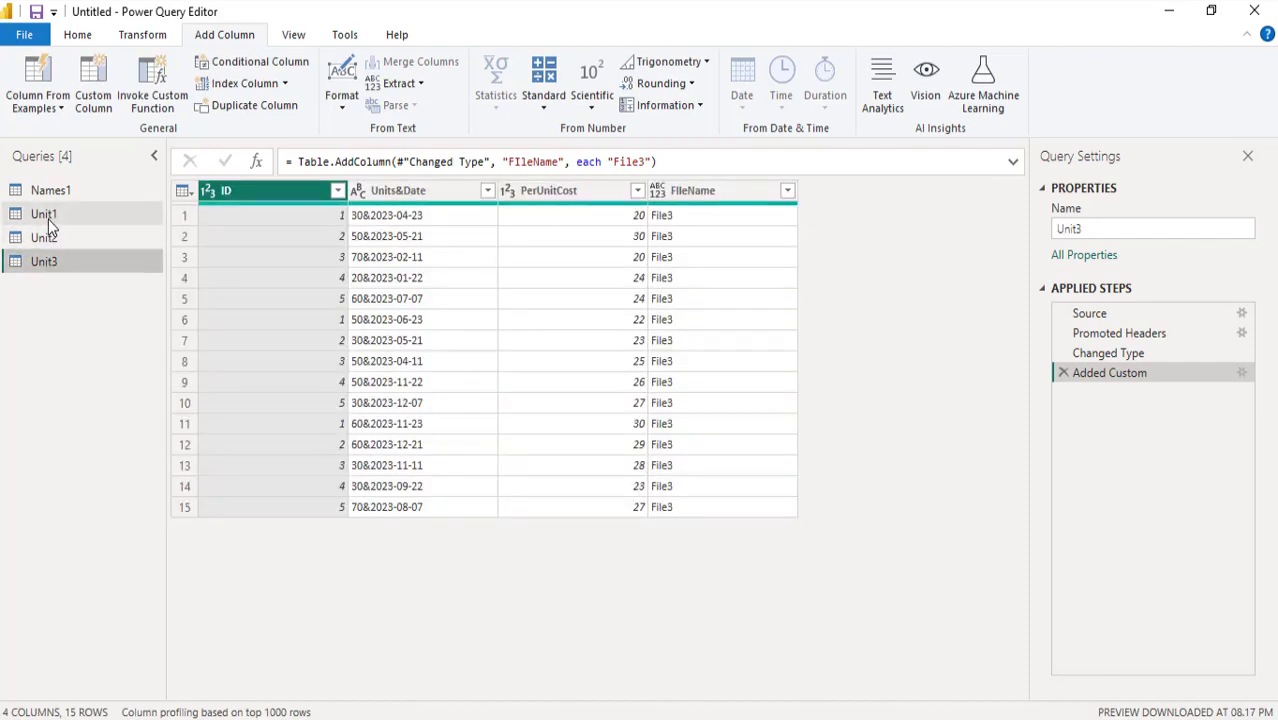
left_click(48, 218)
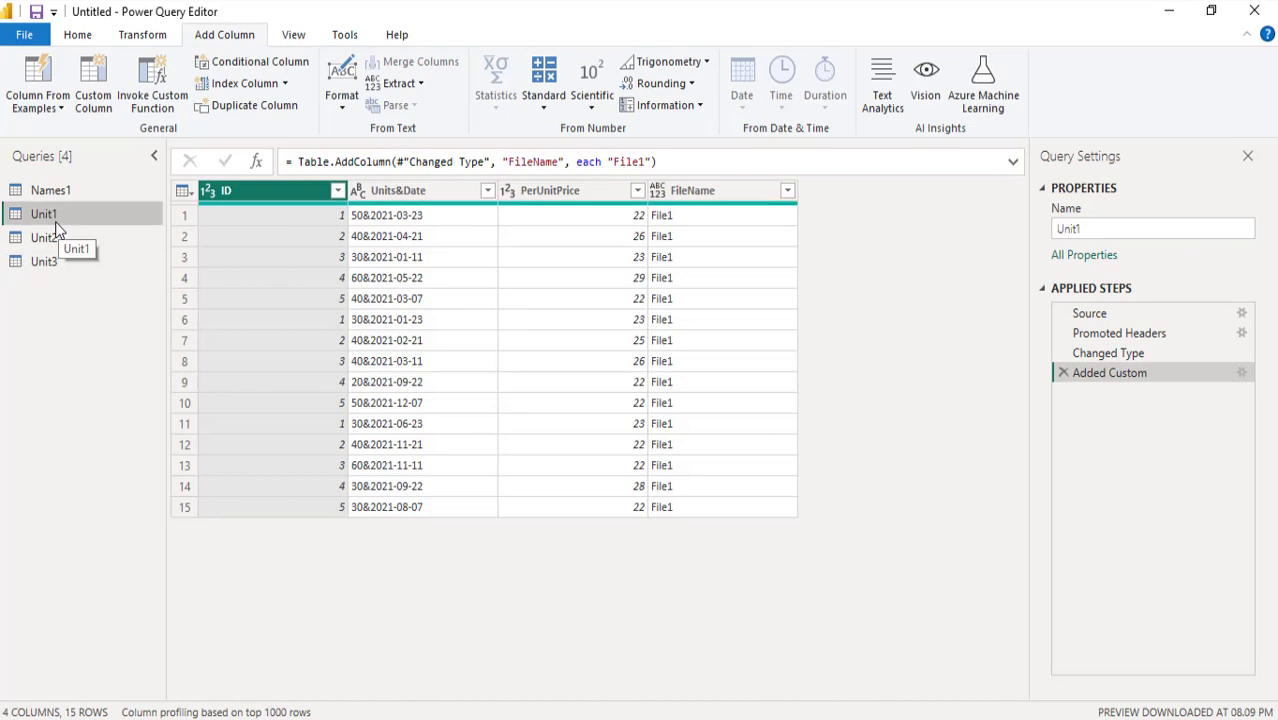
left_click(77, 36)
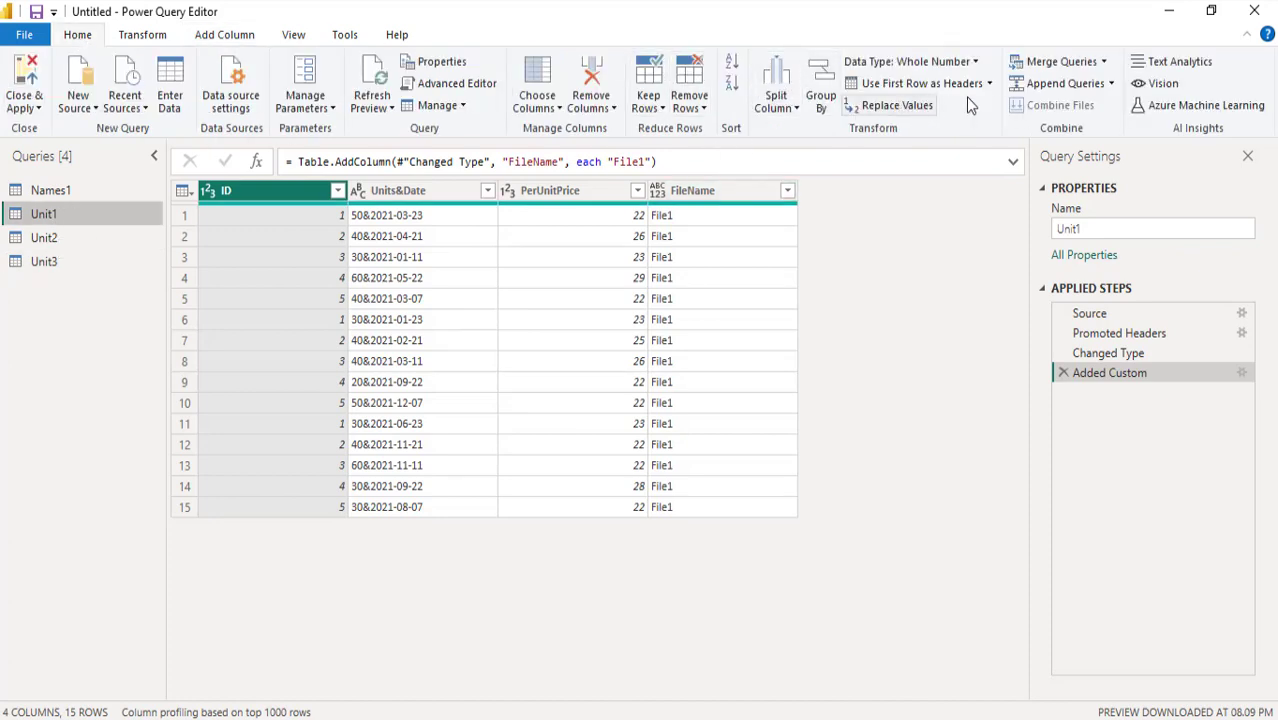
left_click(1110, 84)
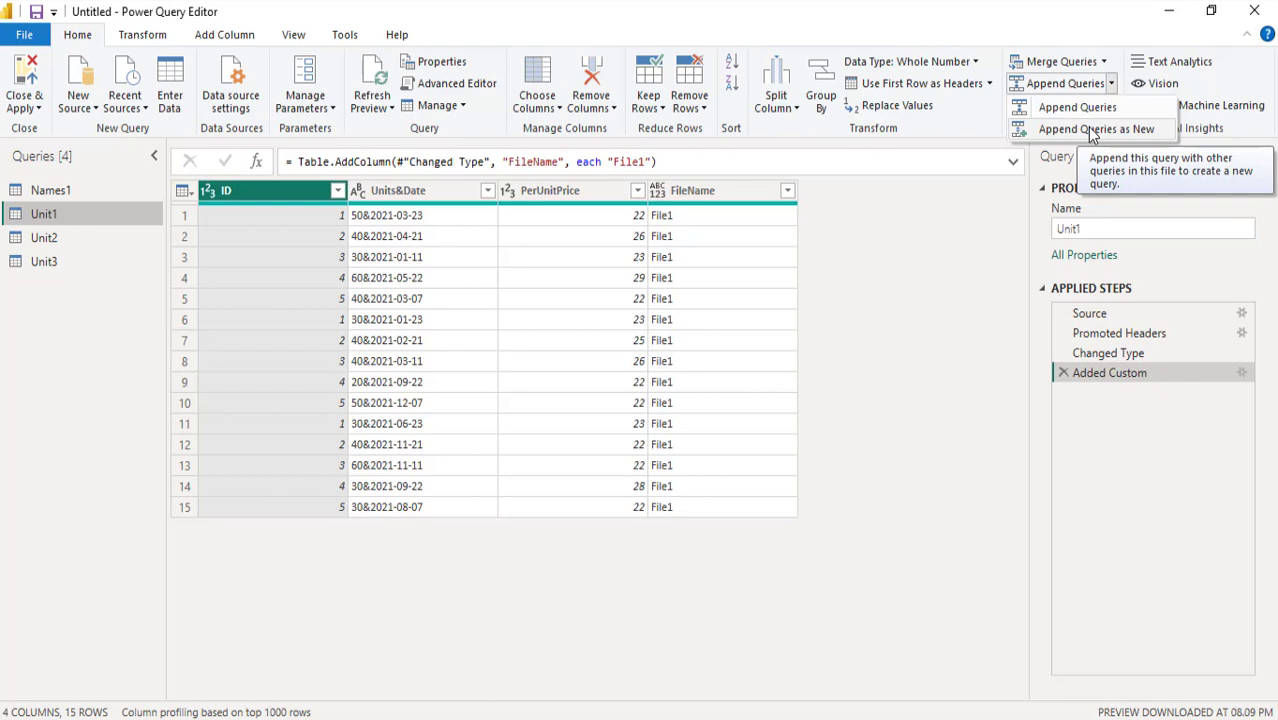
left_click(1094, 130)
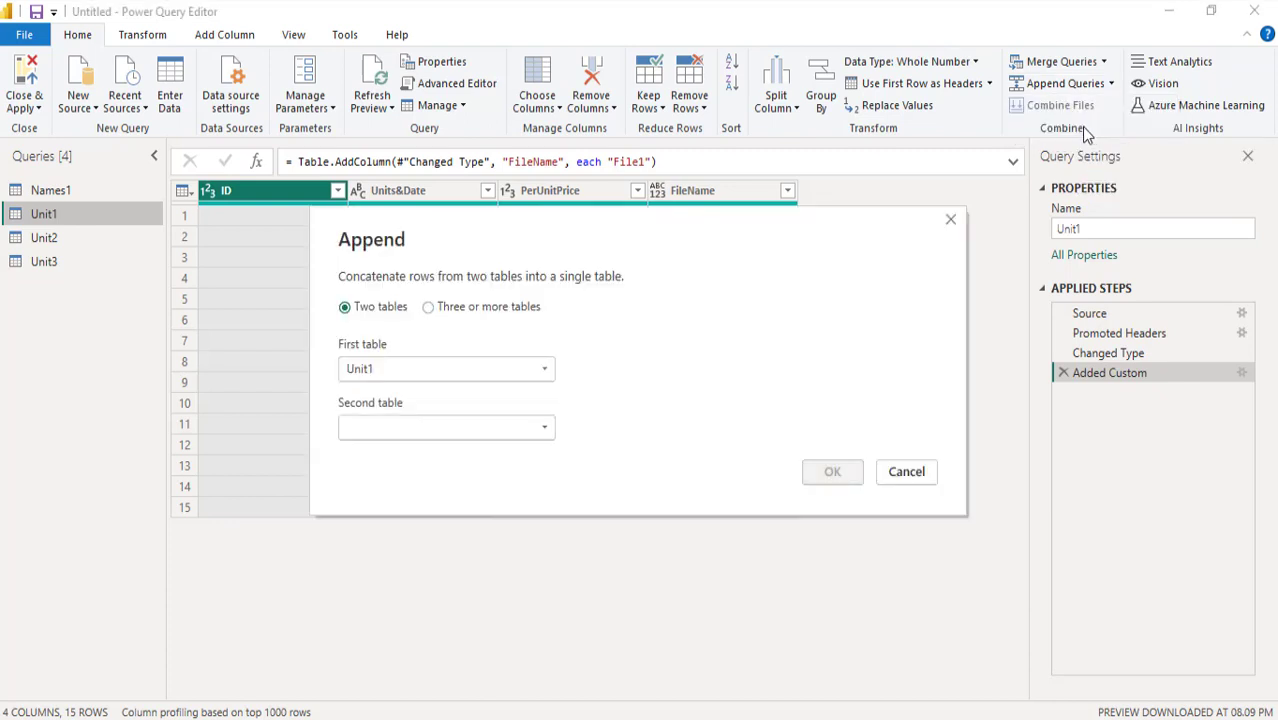
left_click(429, 307)
Step: Add Unit2 and Unit3 to the tables to append after Unit1
left_click(376, 395)
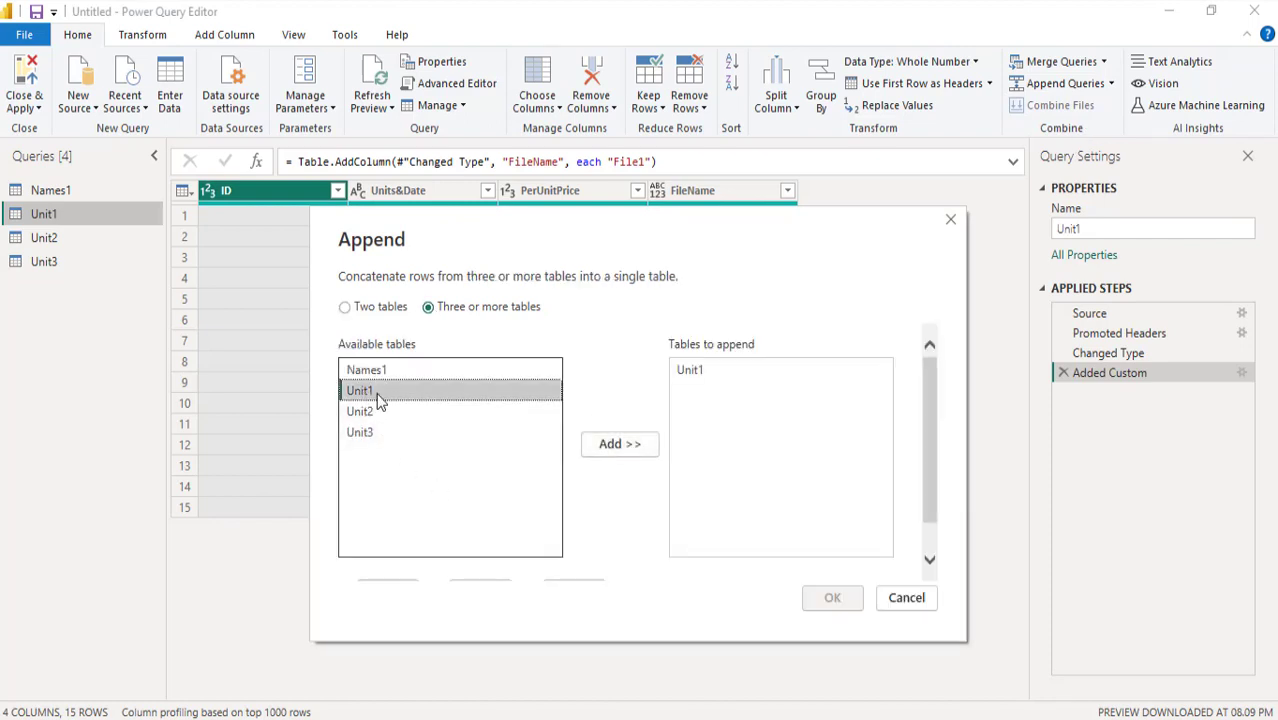
left_click(359, 411)
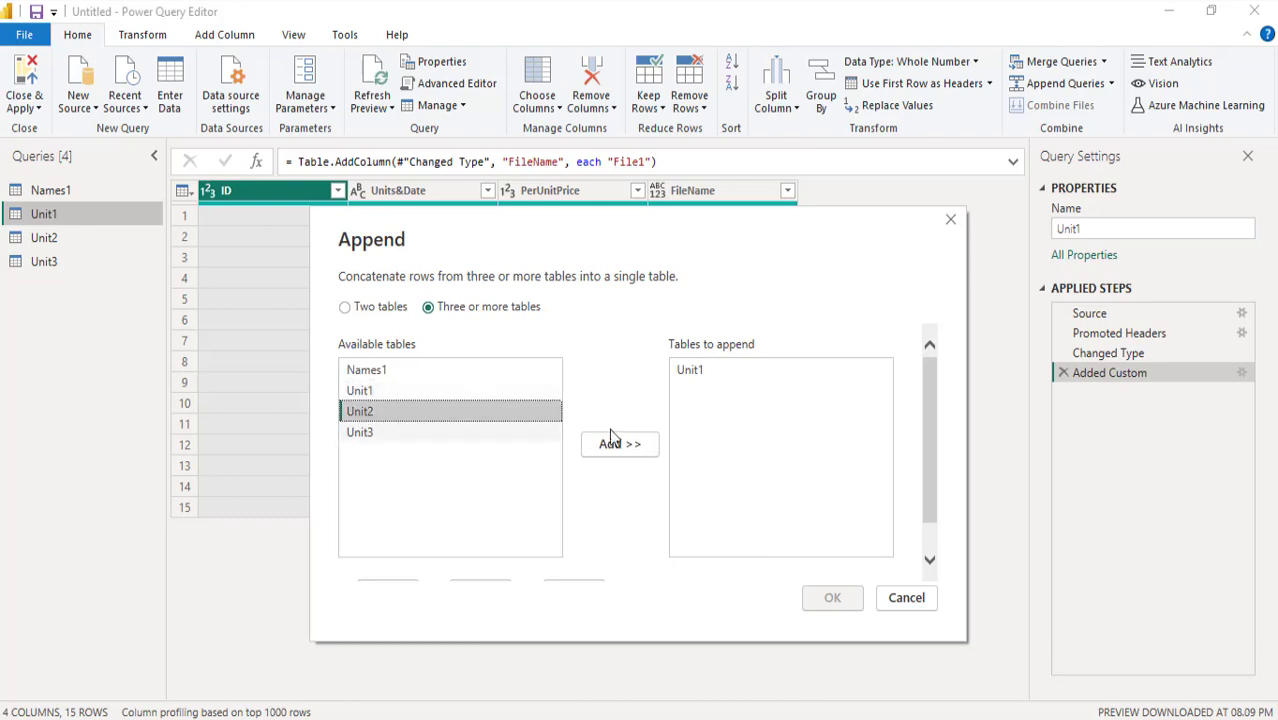
left_click(610, 440)
left_click(366, 433)
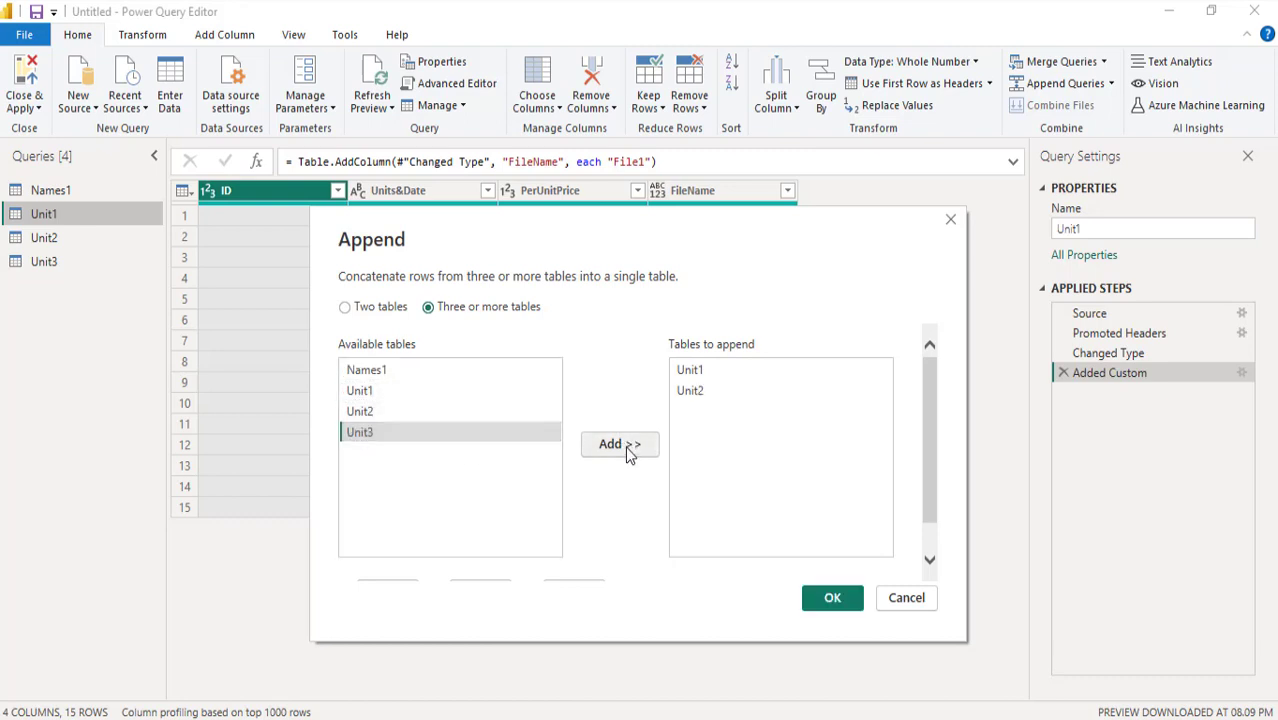
left_click(628, 450)
scroll(925, 418, "down", 1)
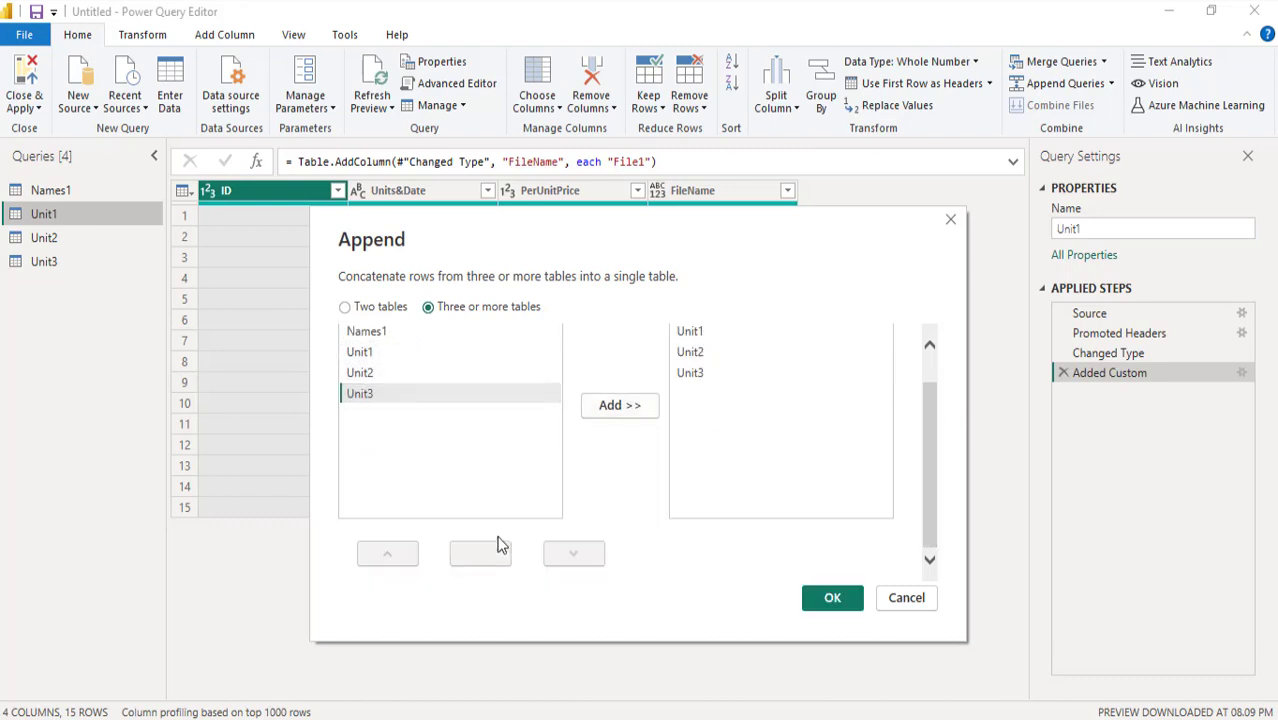
Step: Move Unit2 above Unit1 in the append order, return it to second place, and create the appended query
left_click(690, 352)
left_click(391, 554)
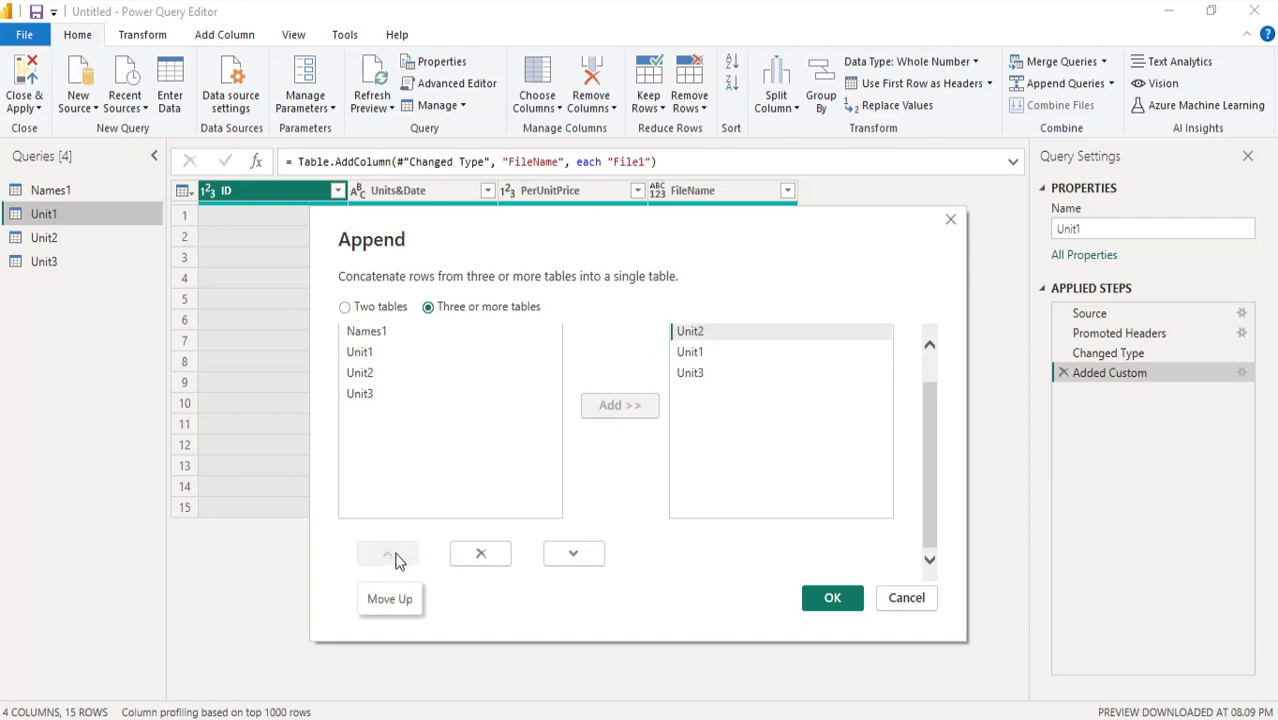
left_click(573, 553)
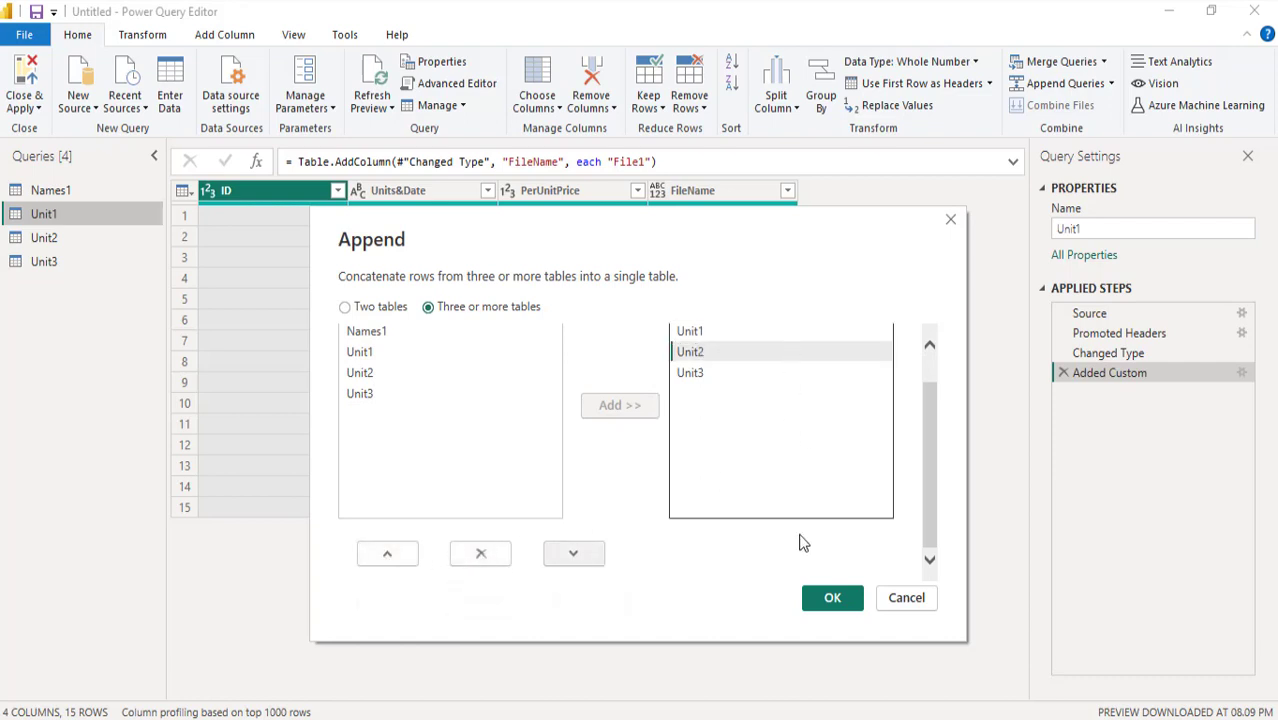
left_click(830, 598)
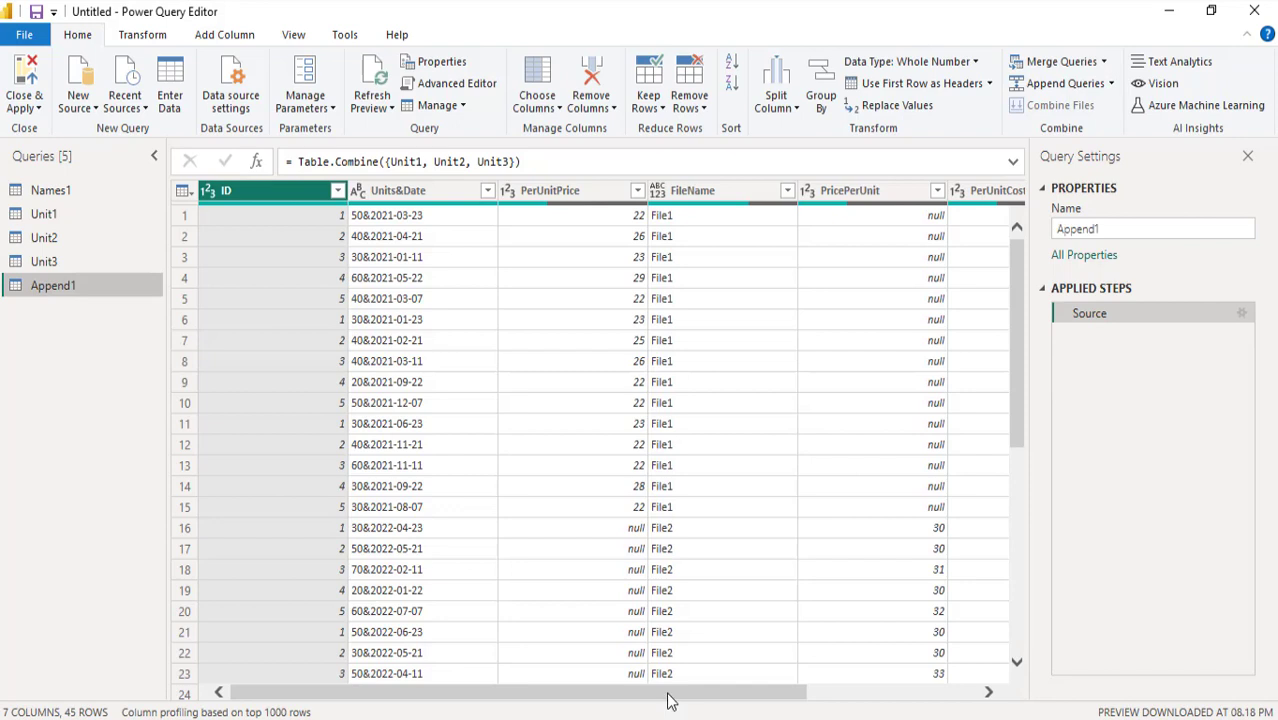
Step: Examine the appended table's rows and columns, and compare the column headers of the Unit1, Unit2 and Unit3 queries
left_click_drag(670, 700, 585, 703)
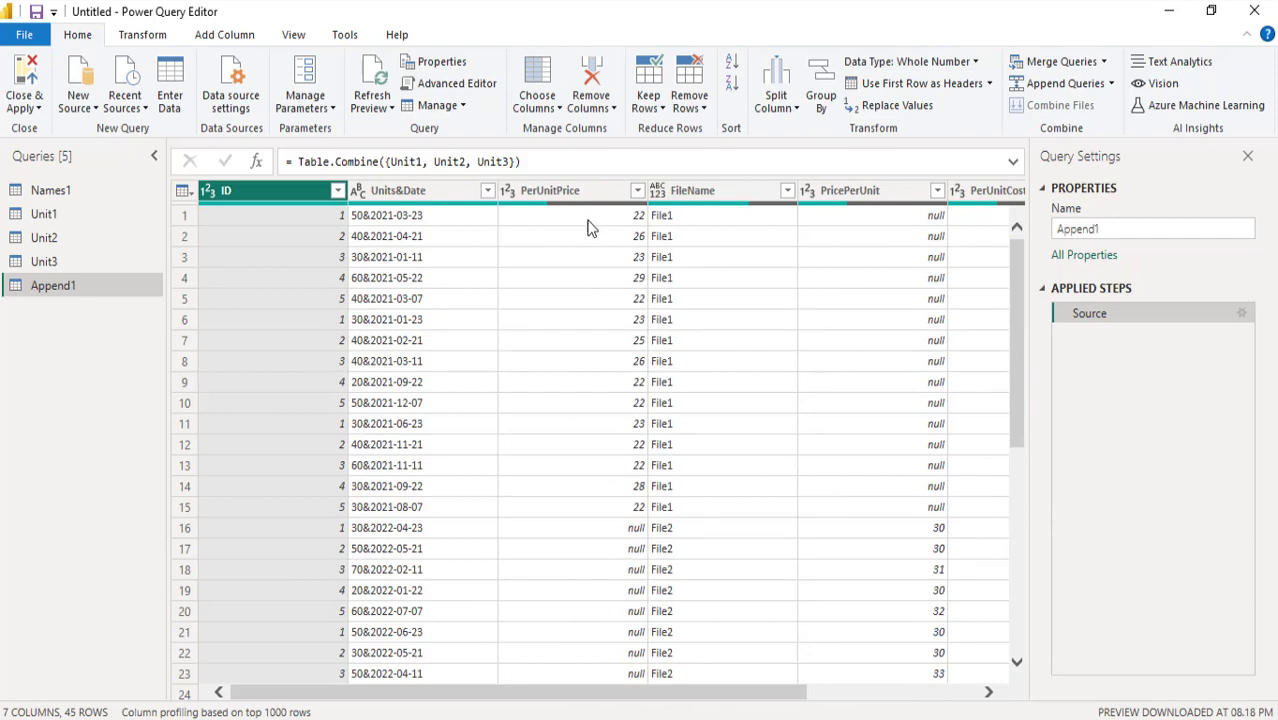
scroll(635, 565, "down", 7)
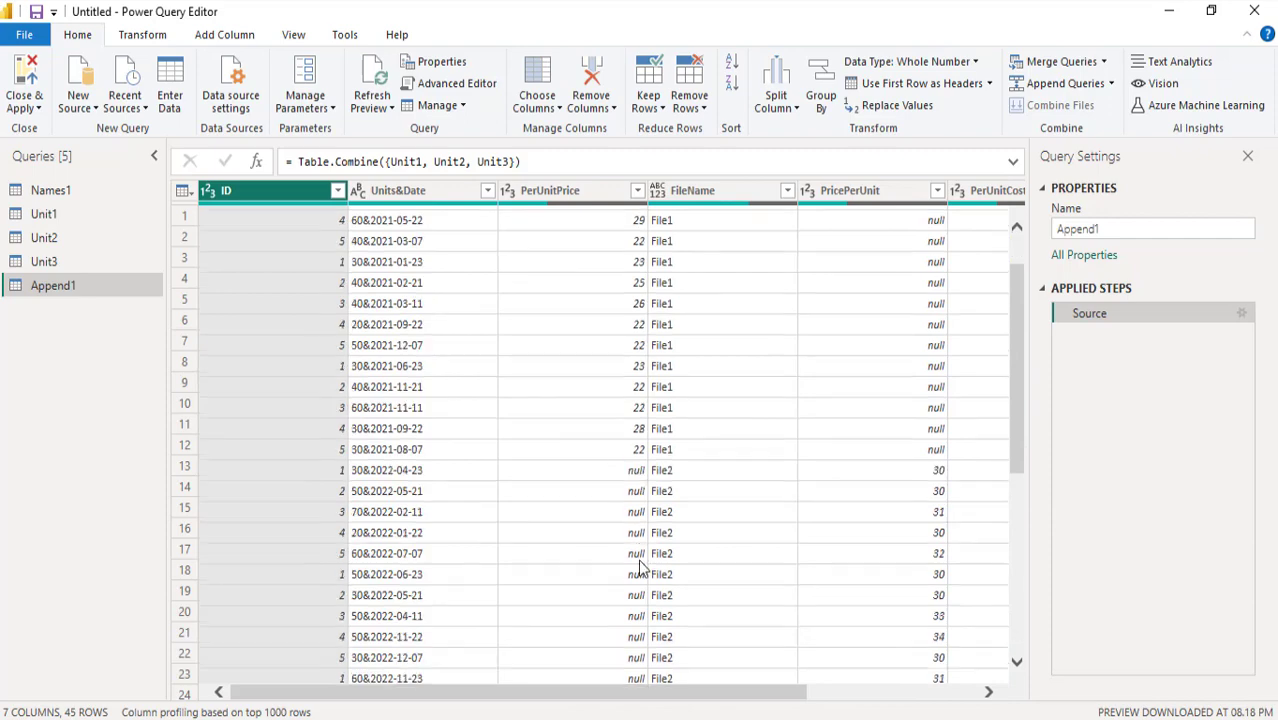
scroll(621, 558, "down", 1)
scroll(628, 545, "up", 6)
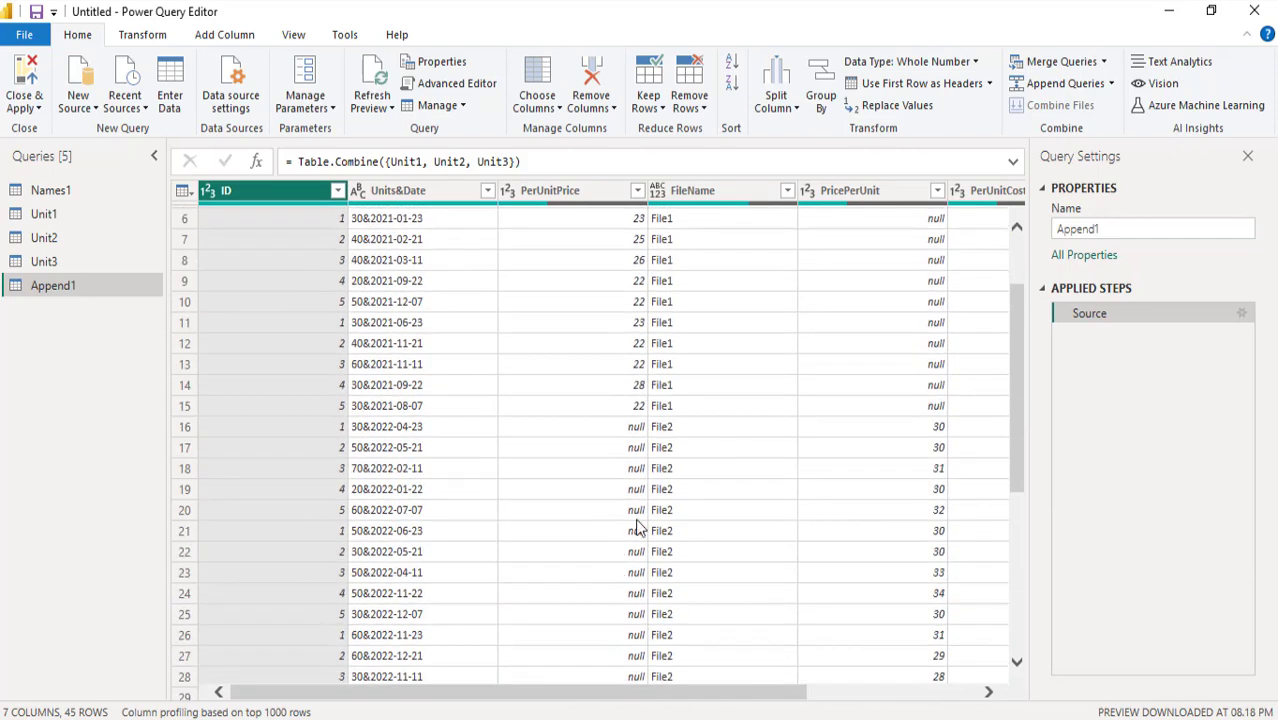
scroll(680, 550, "down", 6)
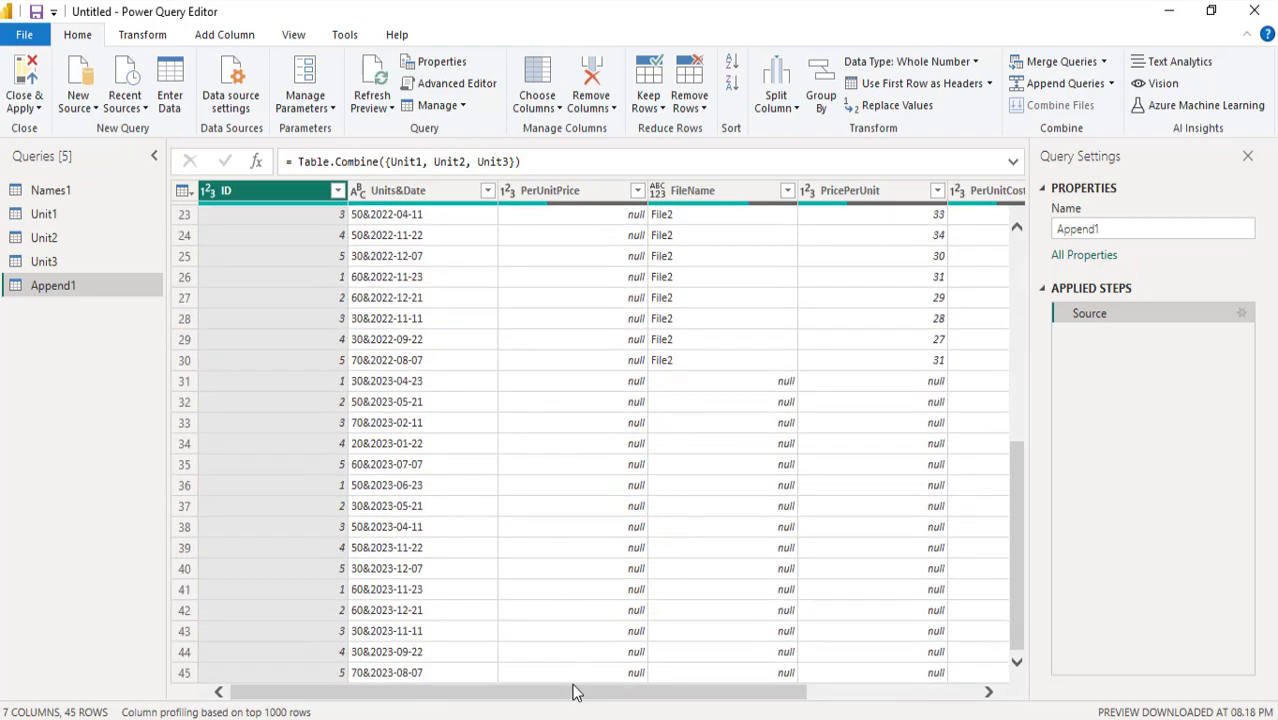
left_click_drag(571, 690, 870, 688)
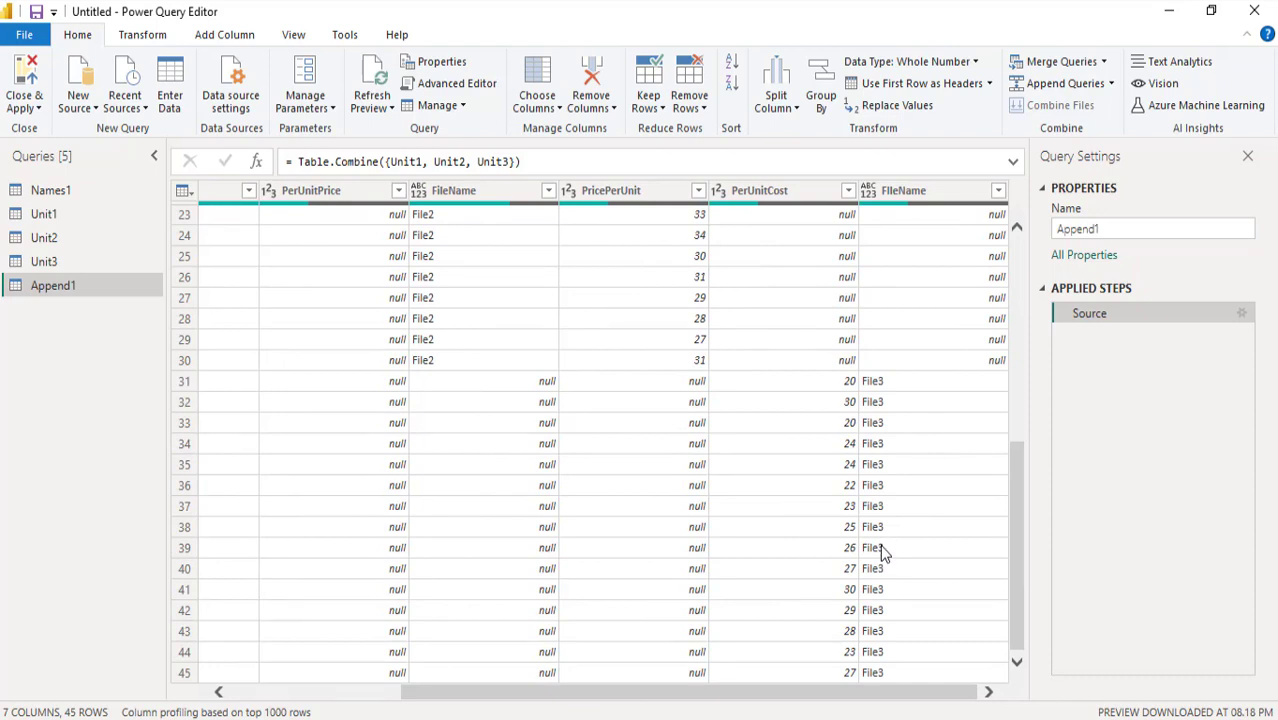
double_click(43, 213)
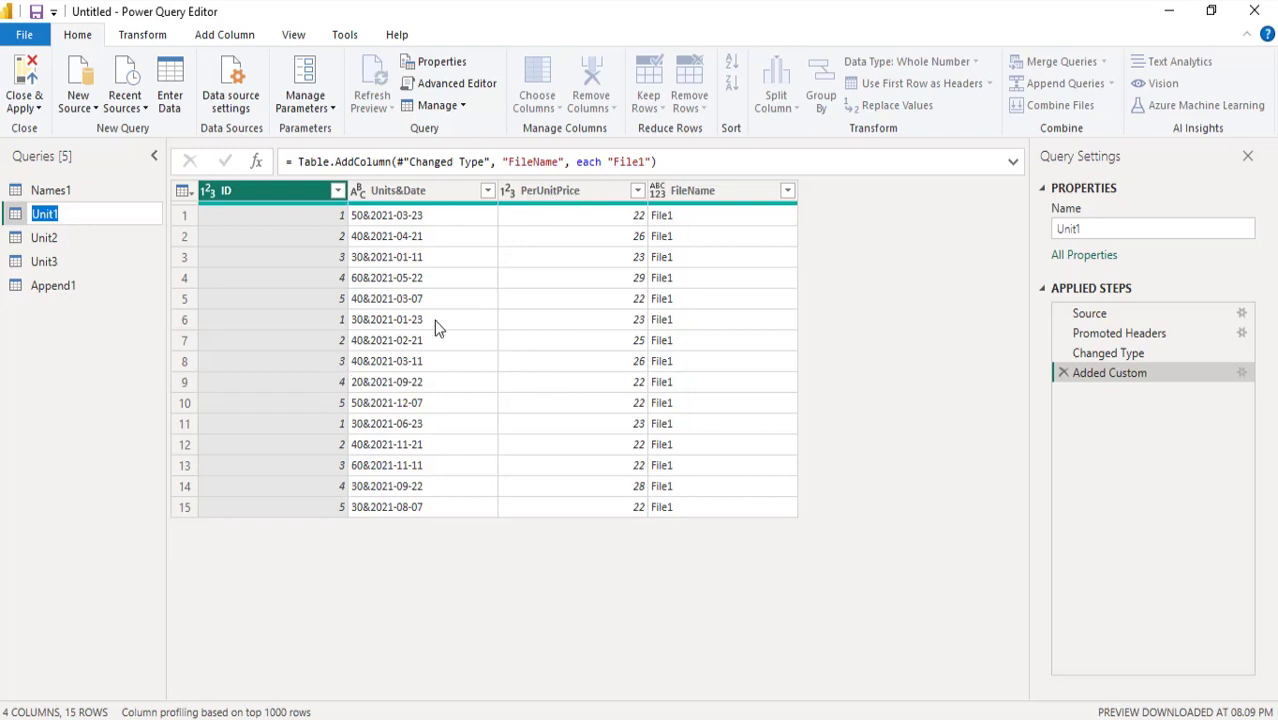
double_click(45, 238)
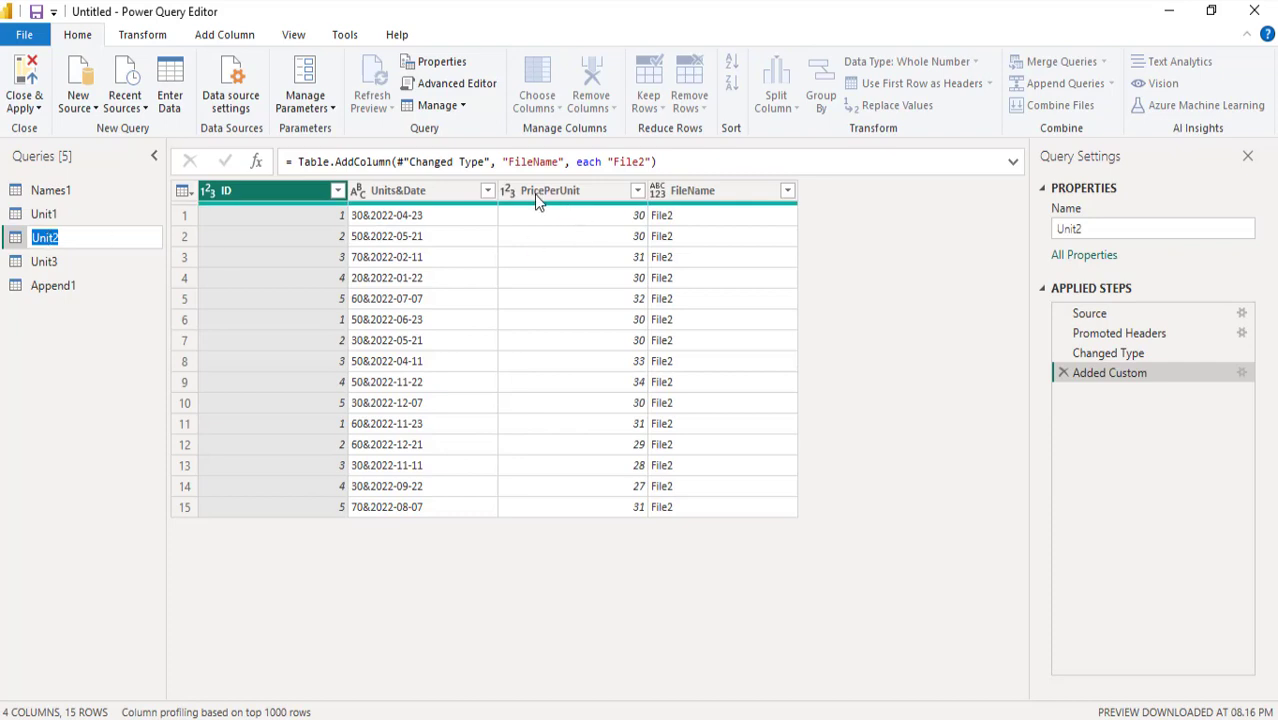
left_click(53, 263)
double_click(53, 263)
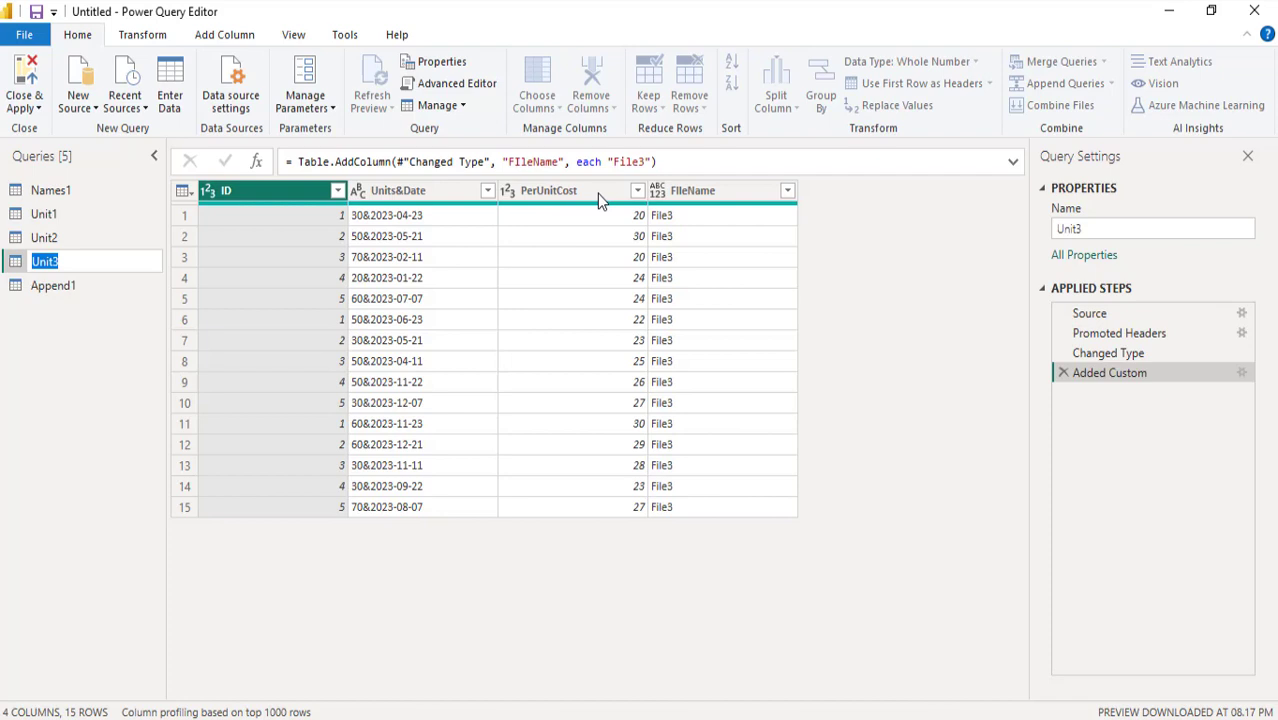
Step: Copy the PerUnitPrice header from Unit1 and rename Unit2's PricePerUnit column to PerUnitPrice
left_click(57, 214)
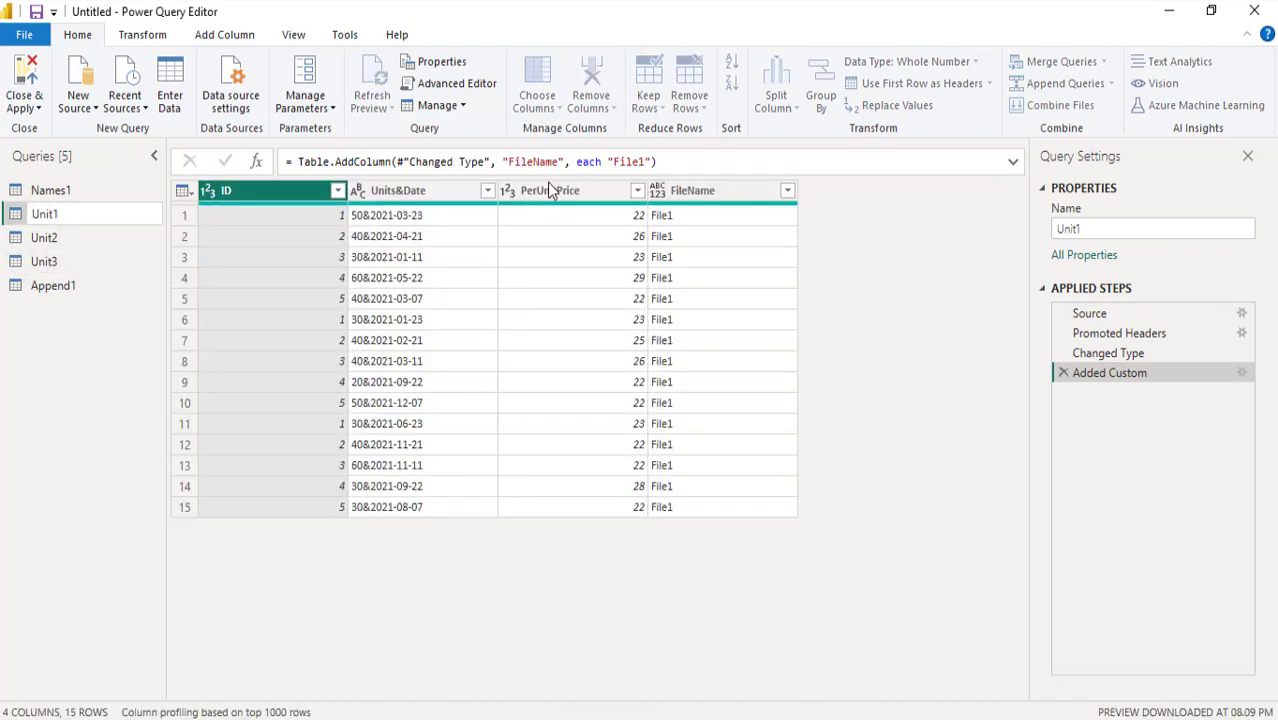
double_click(550, 190)
key("ctrl+c")
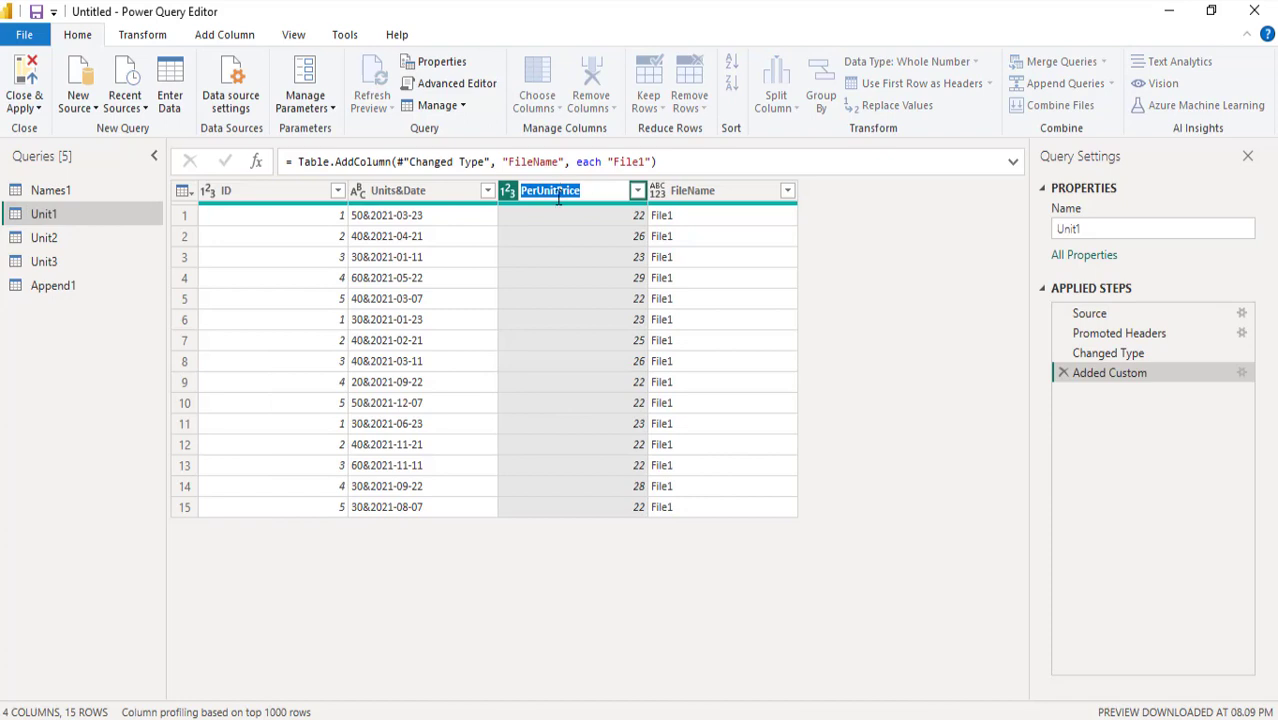
double_click(50, 240)
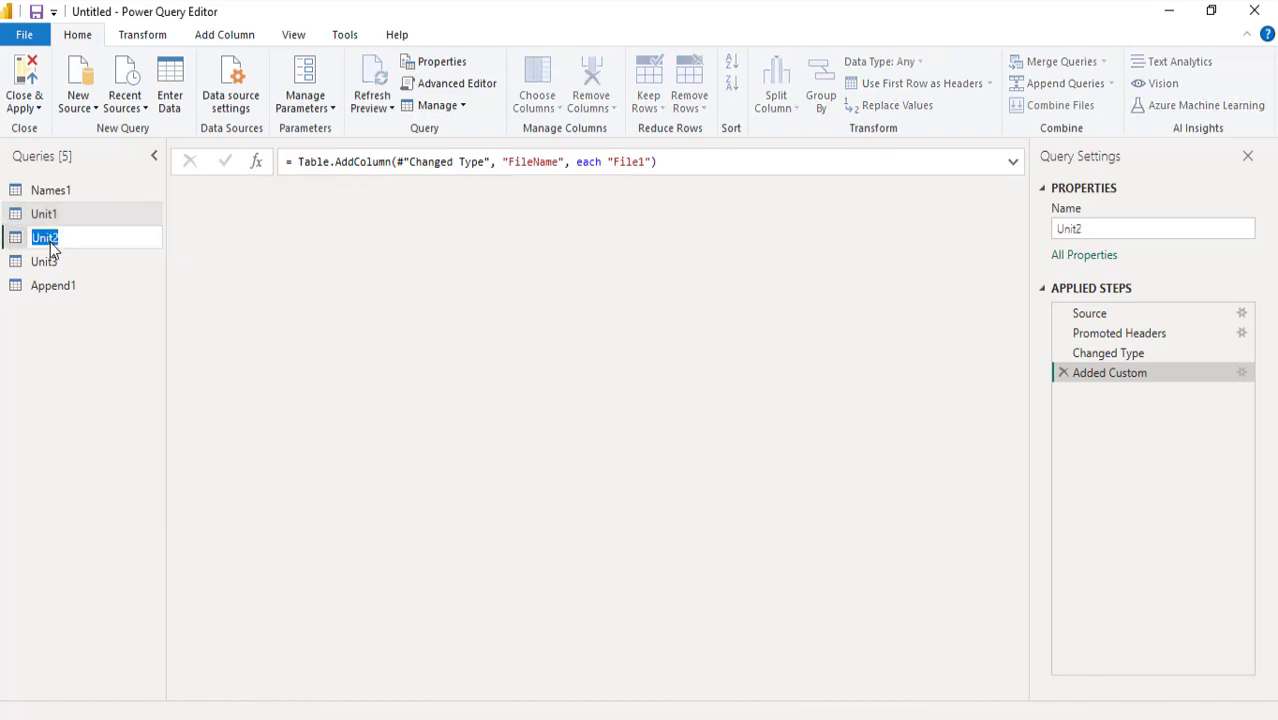
double_click(567, 190)
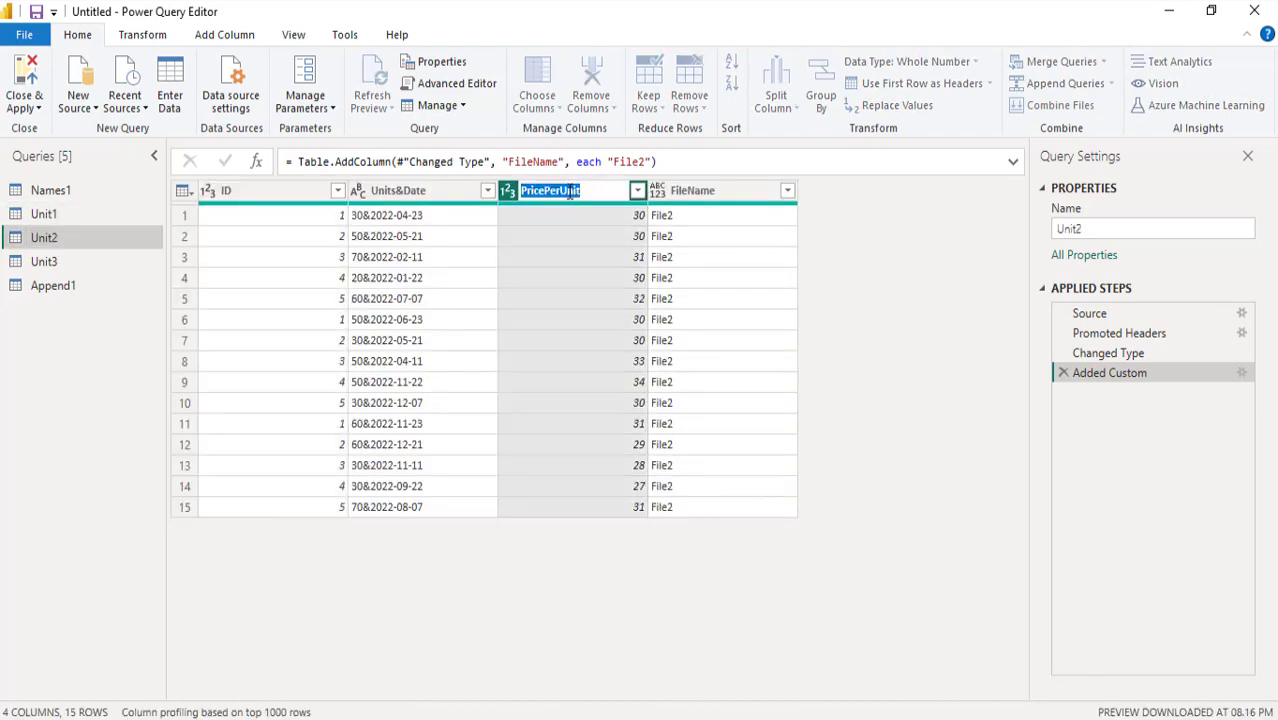
key("ctrl+v")
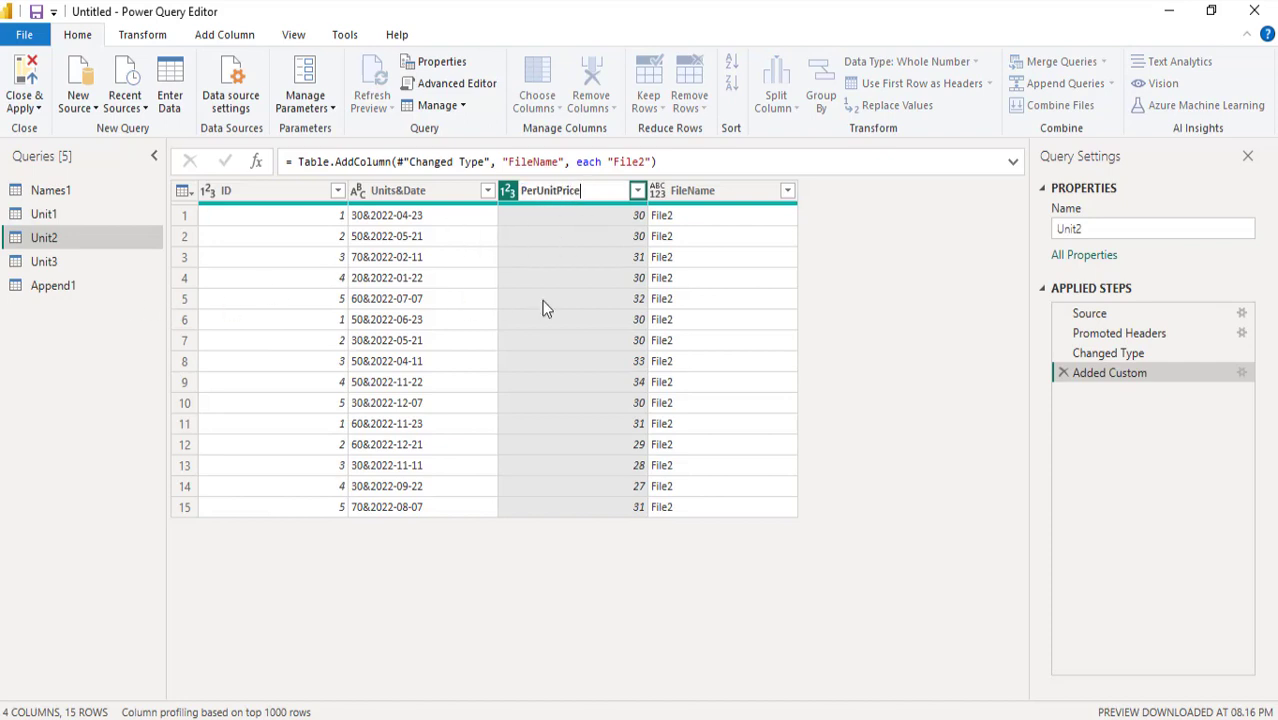
key("Return")
Step: Rename the PerUnitCost column in Unit3 to PerUnitPrice
double_click(43, 261)
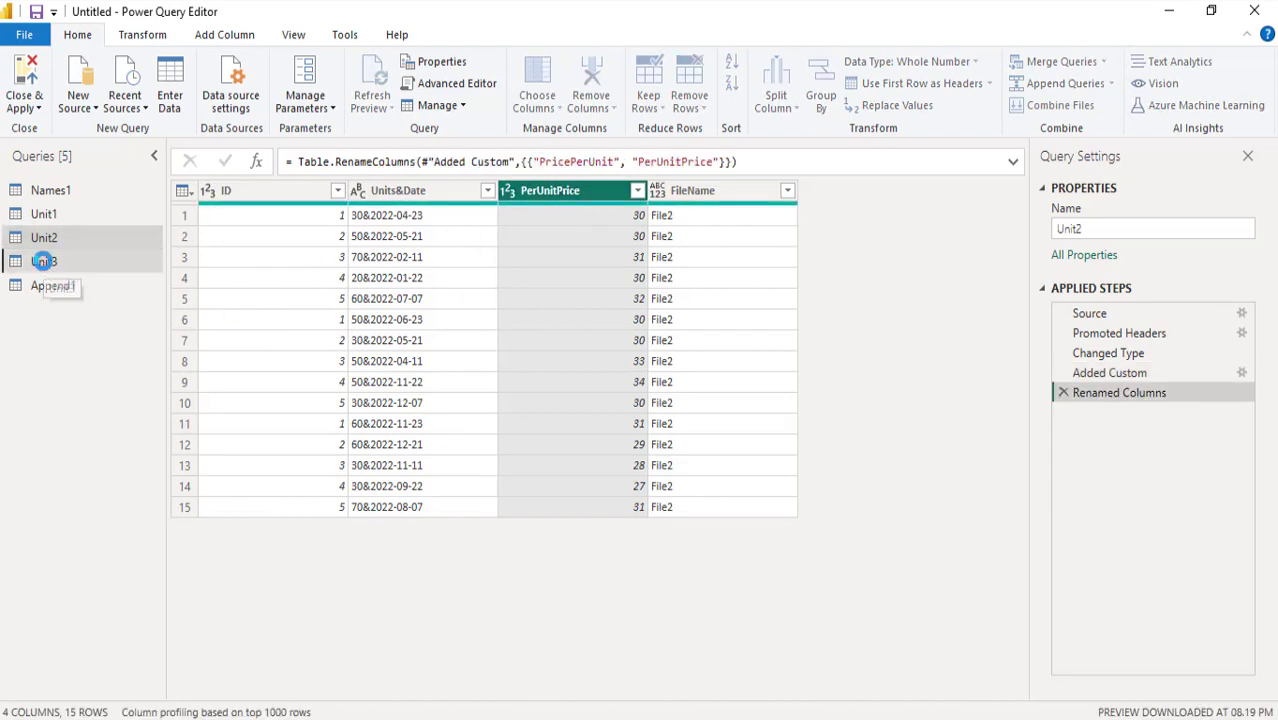
double_click(548, 196)
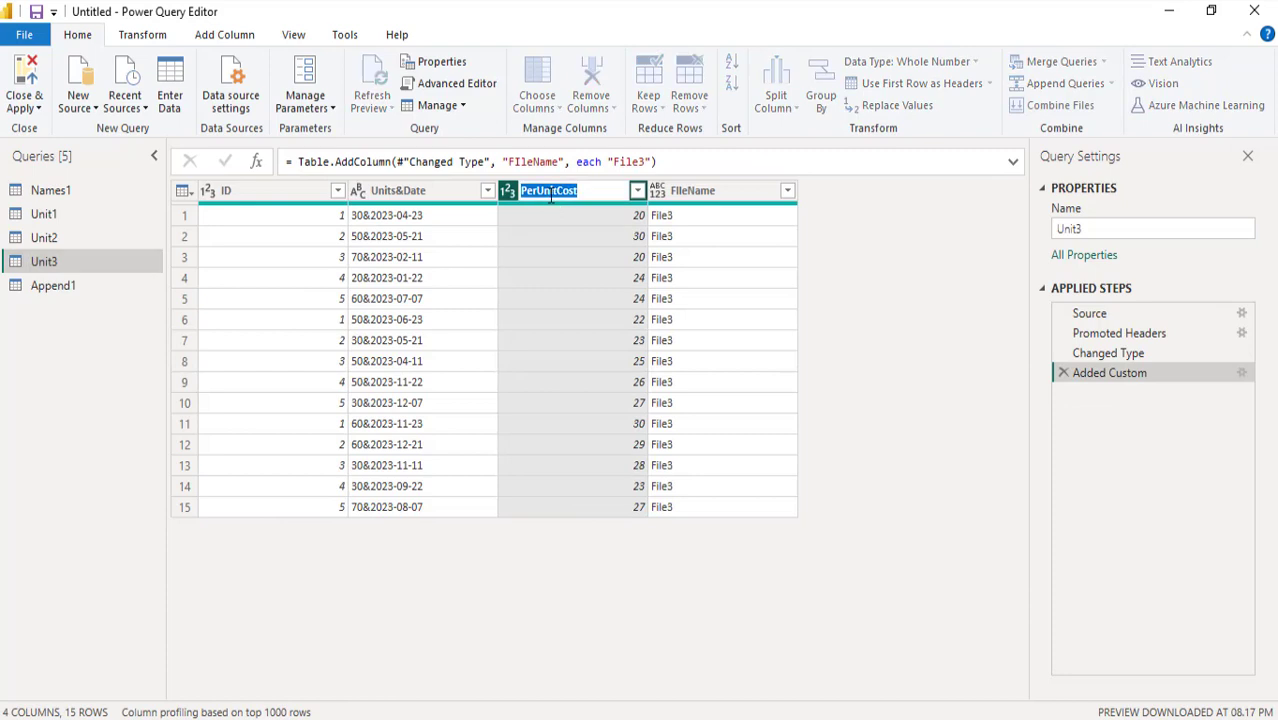
key("ctrl+v")
key("Return")
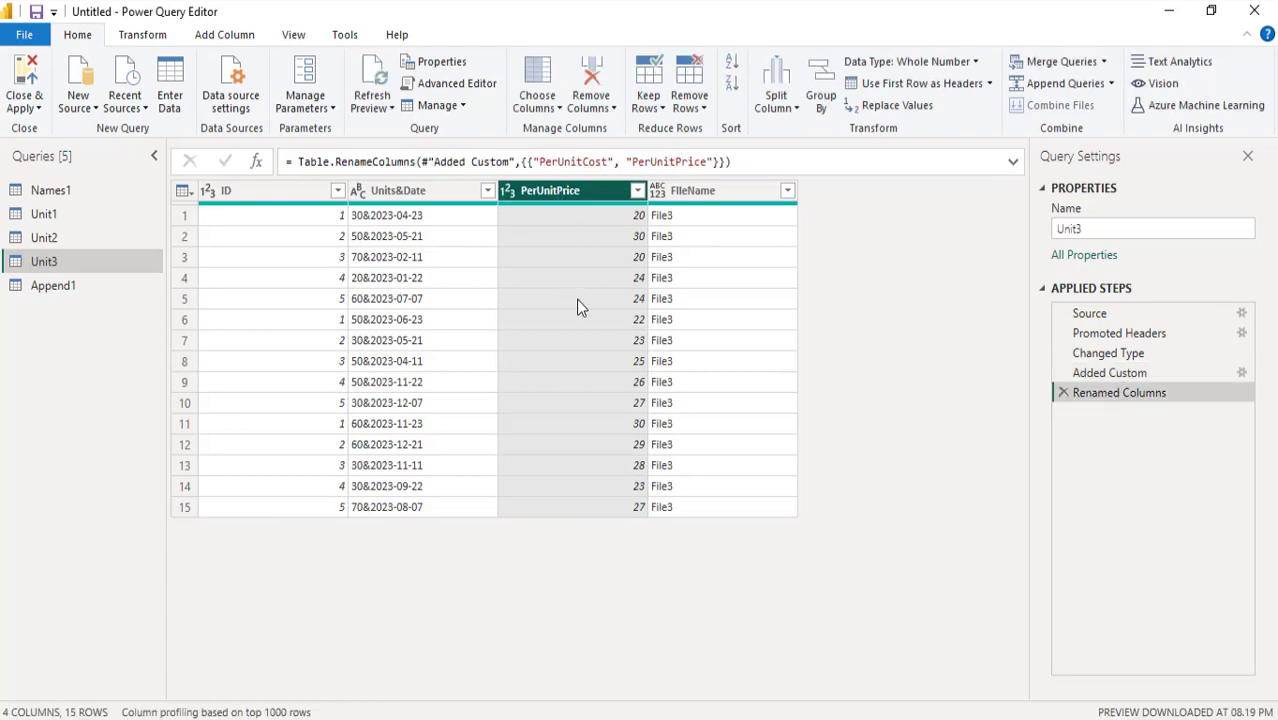
Step: Refresh the preview of Append1 and examine its price and file name columns through all rows
double_click(55, 286)
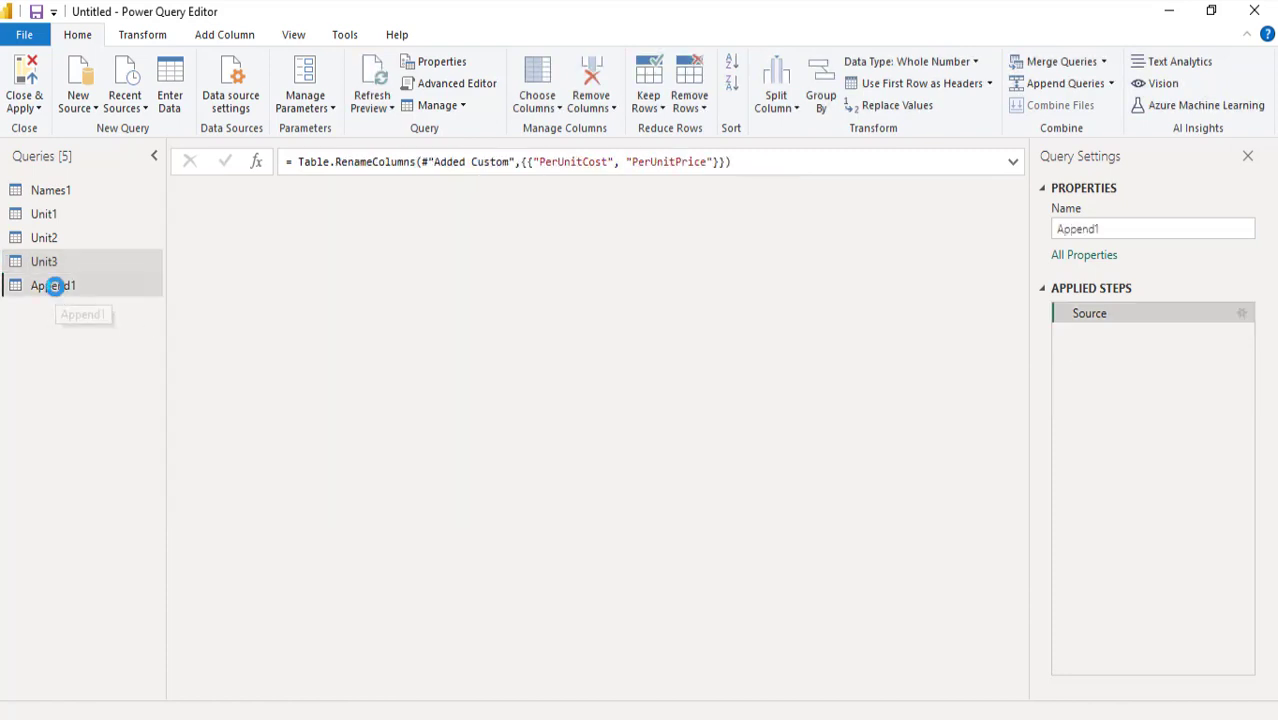
key("Return")
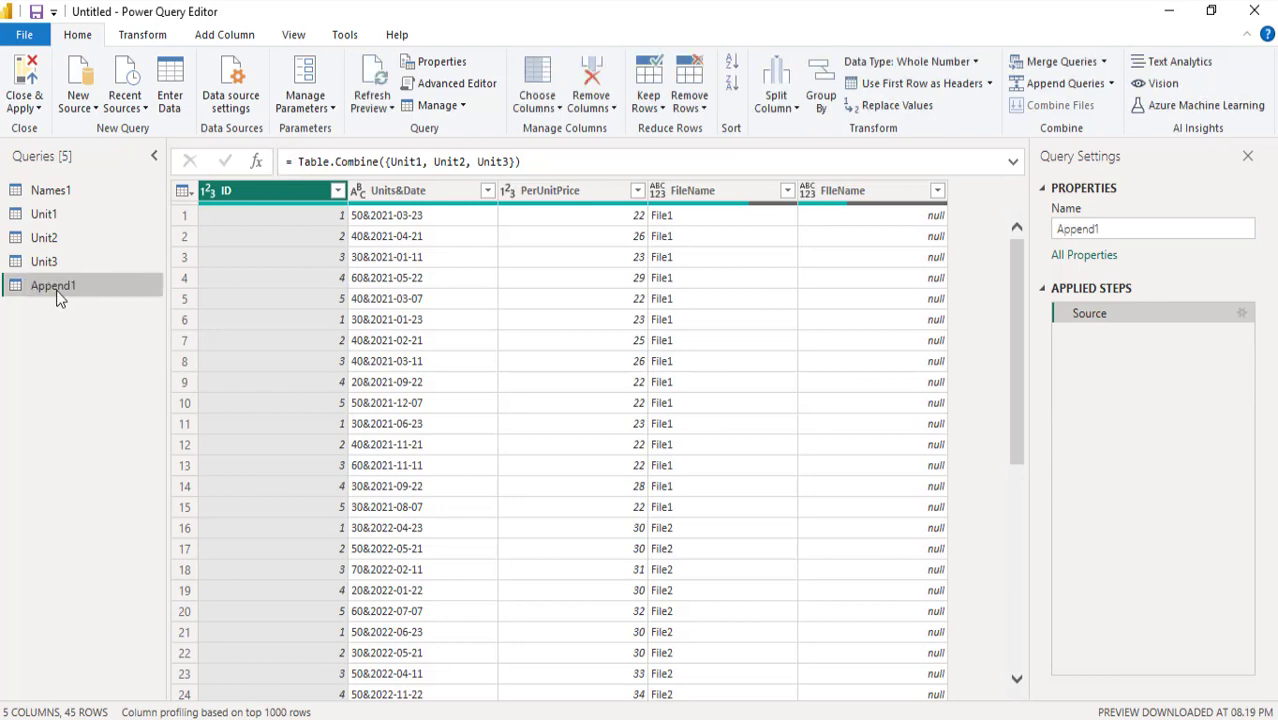
double_click(56, 288)
key("Return")
left_click(414, 322)
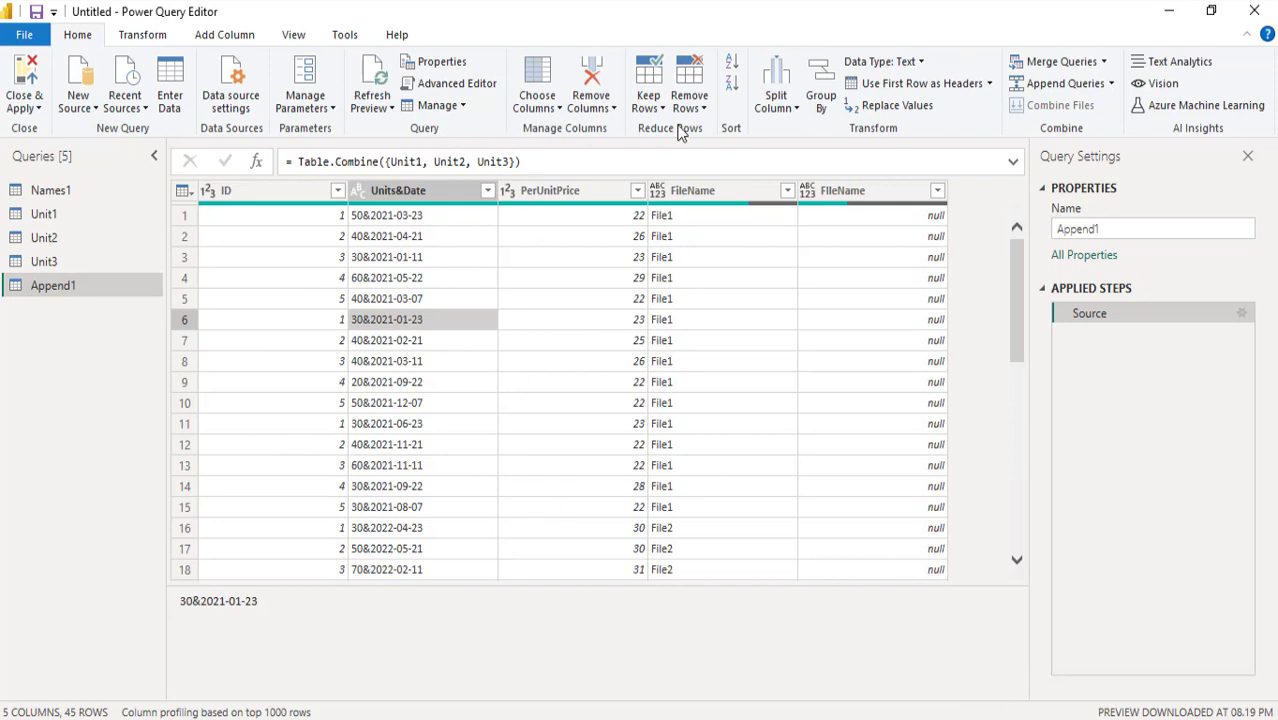
left_click(382, 74)
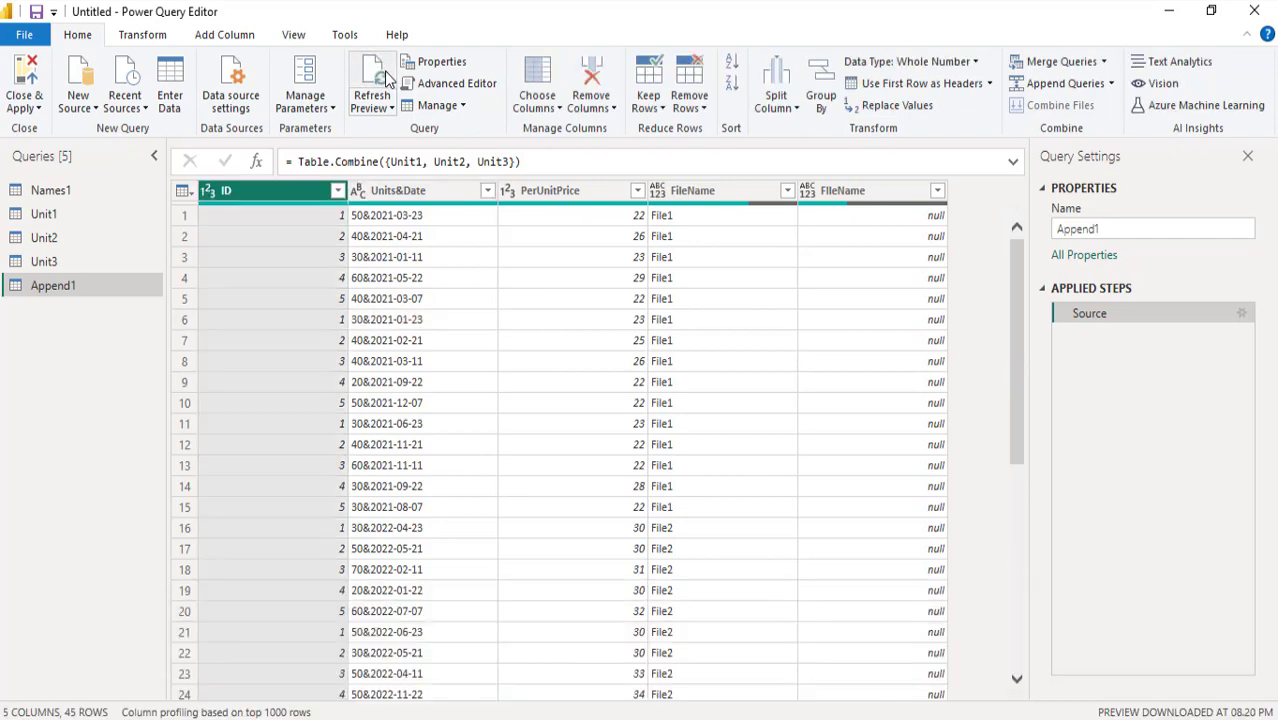
scroll(706, 471, "down", 6)
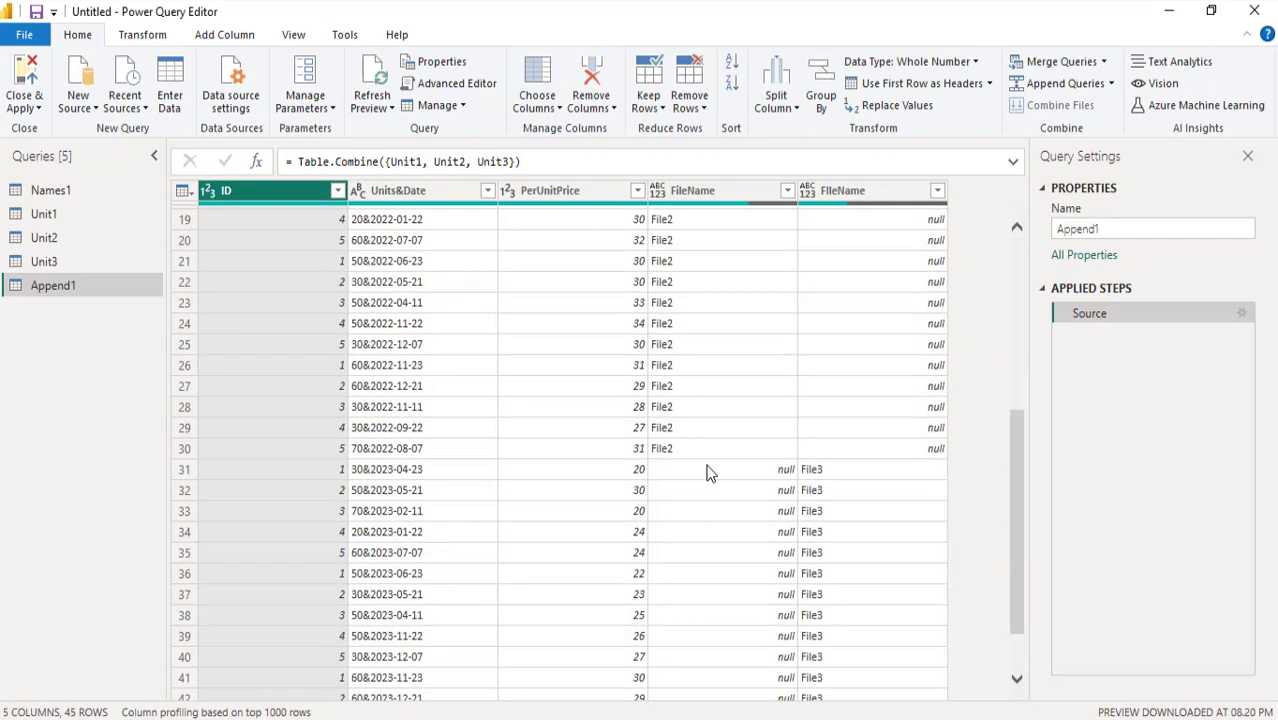
scroll(707, 473, "up", 5)
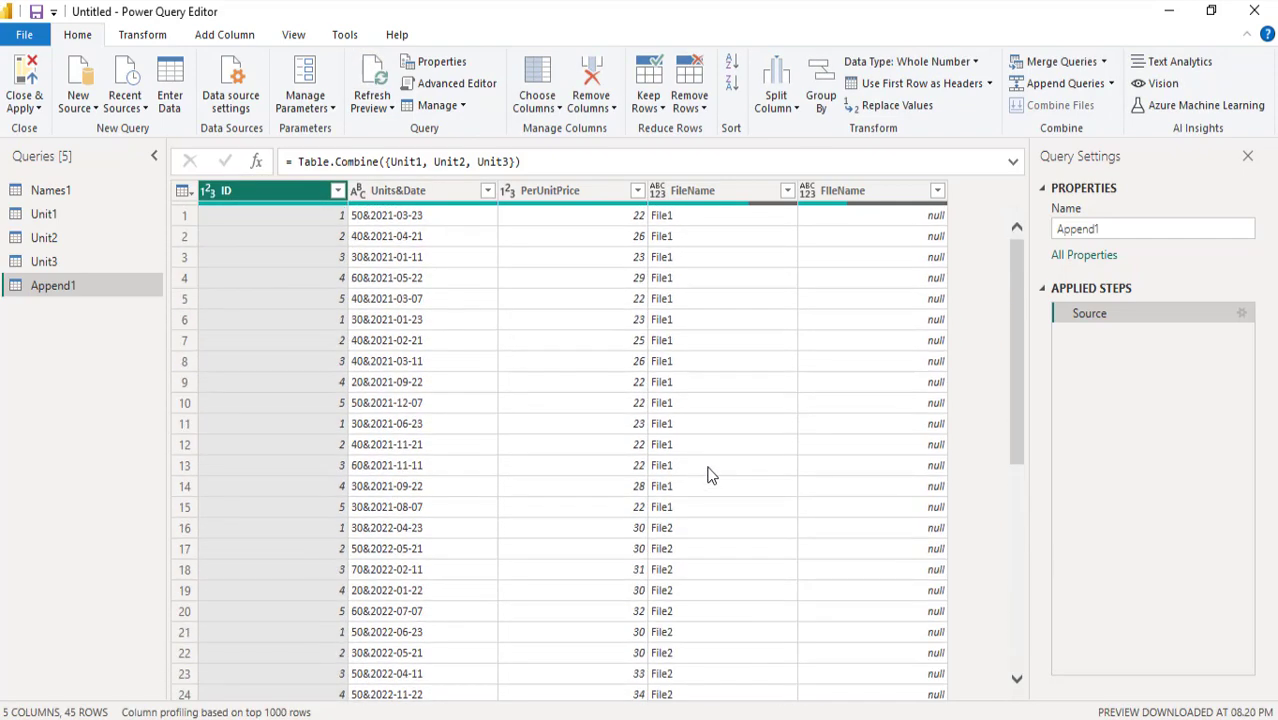
scroll(707, 473, "down", 5)
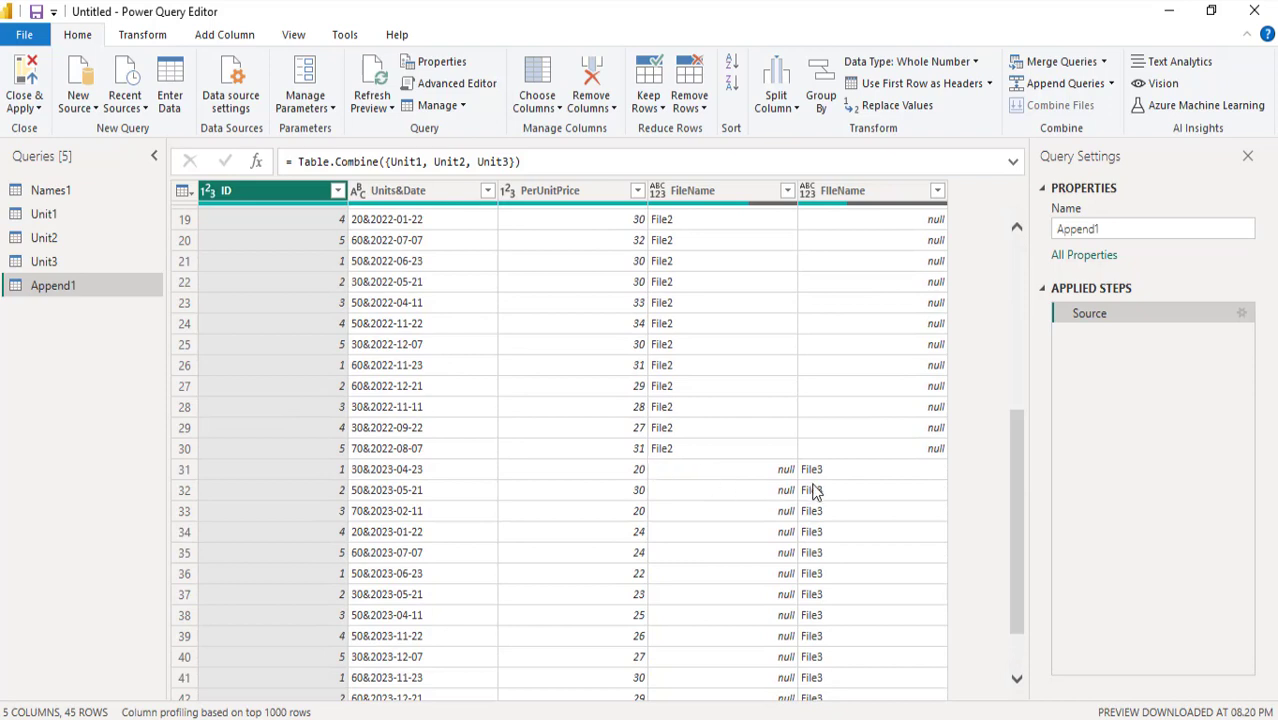
scroll(833, 530, "up", 5)
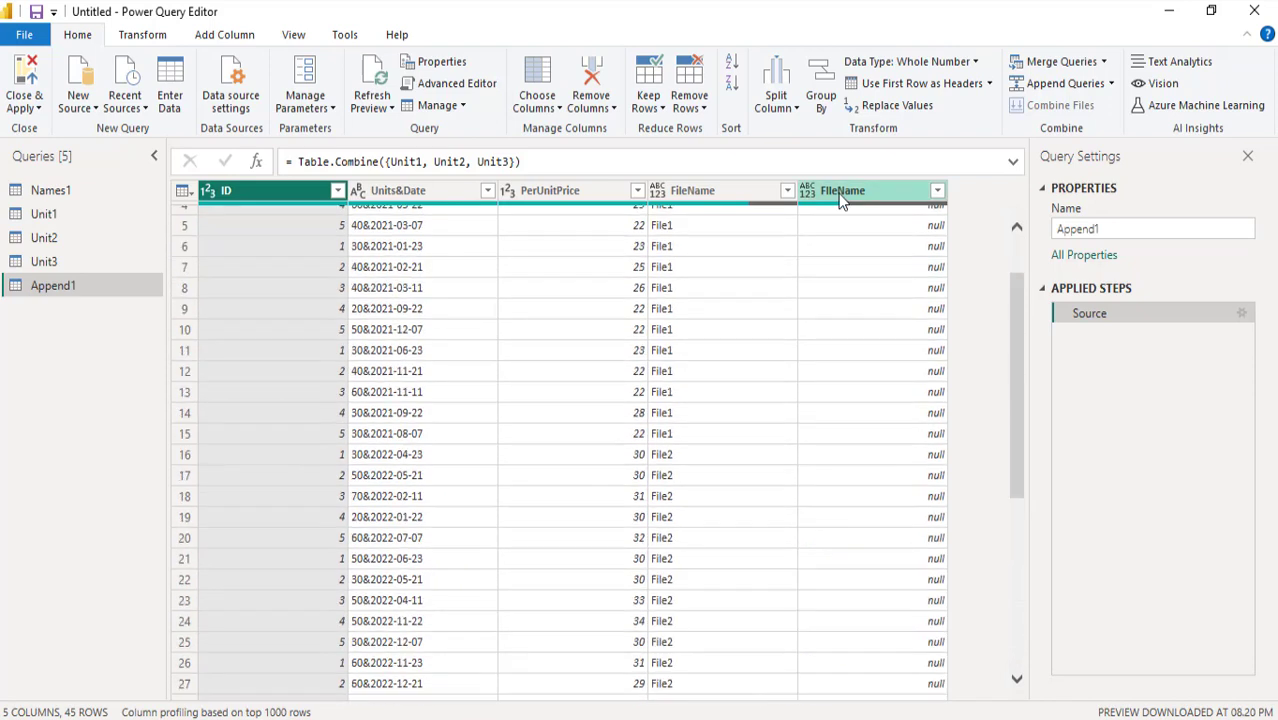
Step: Correct the header of Unit3's FIleName column to FileName
double_click(30, 261)
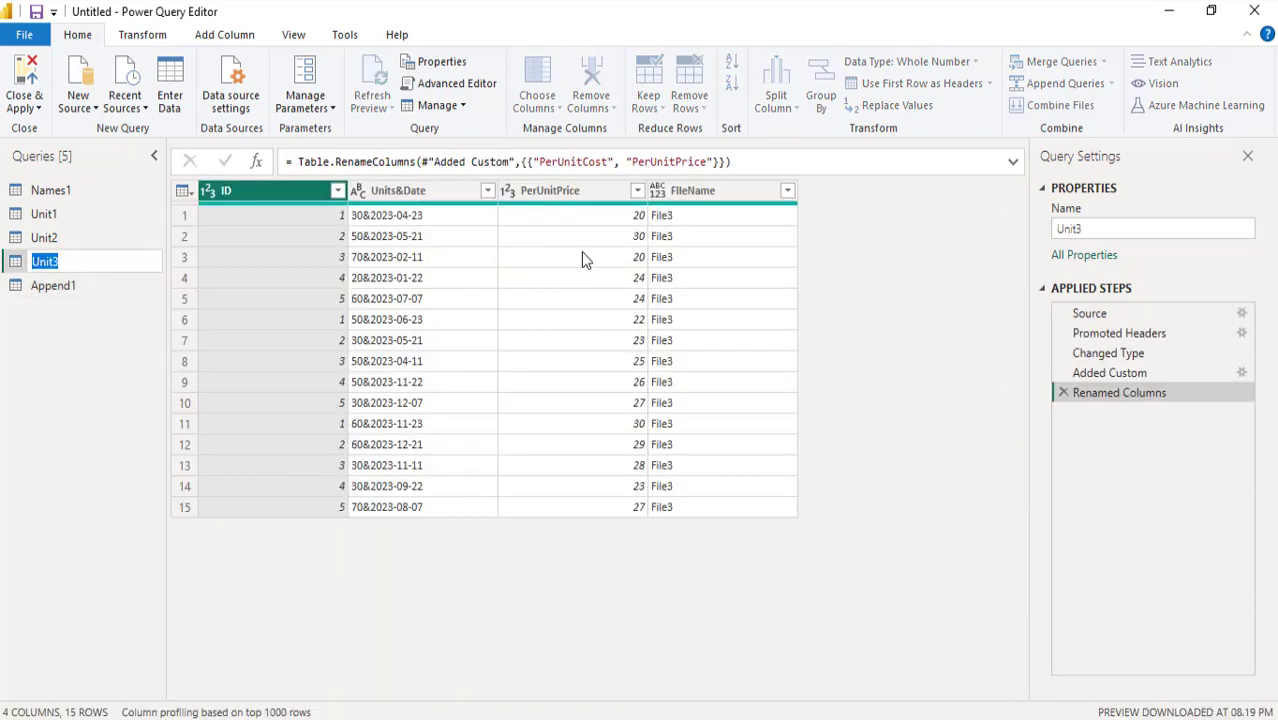
double_click(679, 191)
left_click(678, 188)
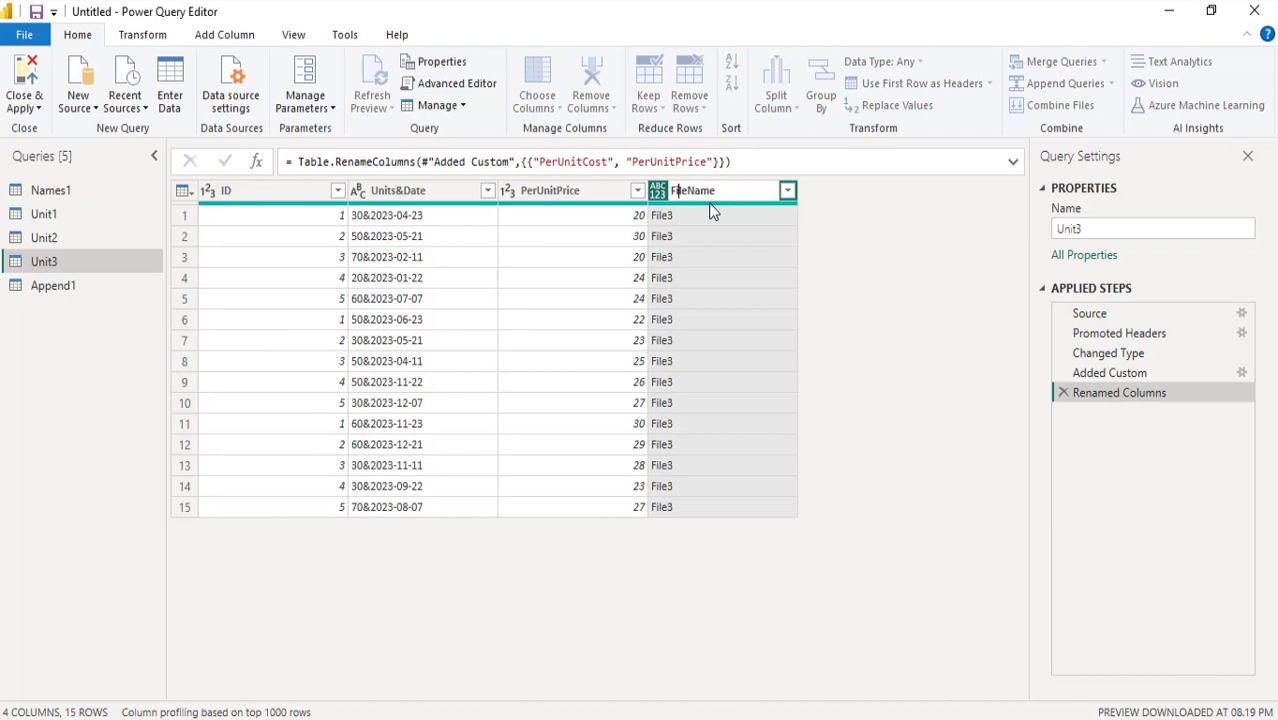
key("Return")
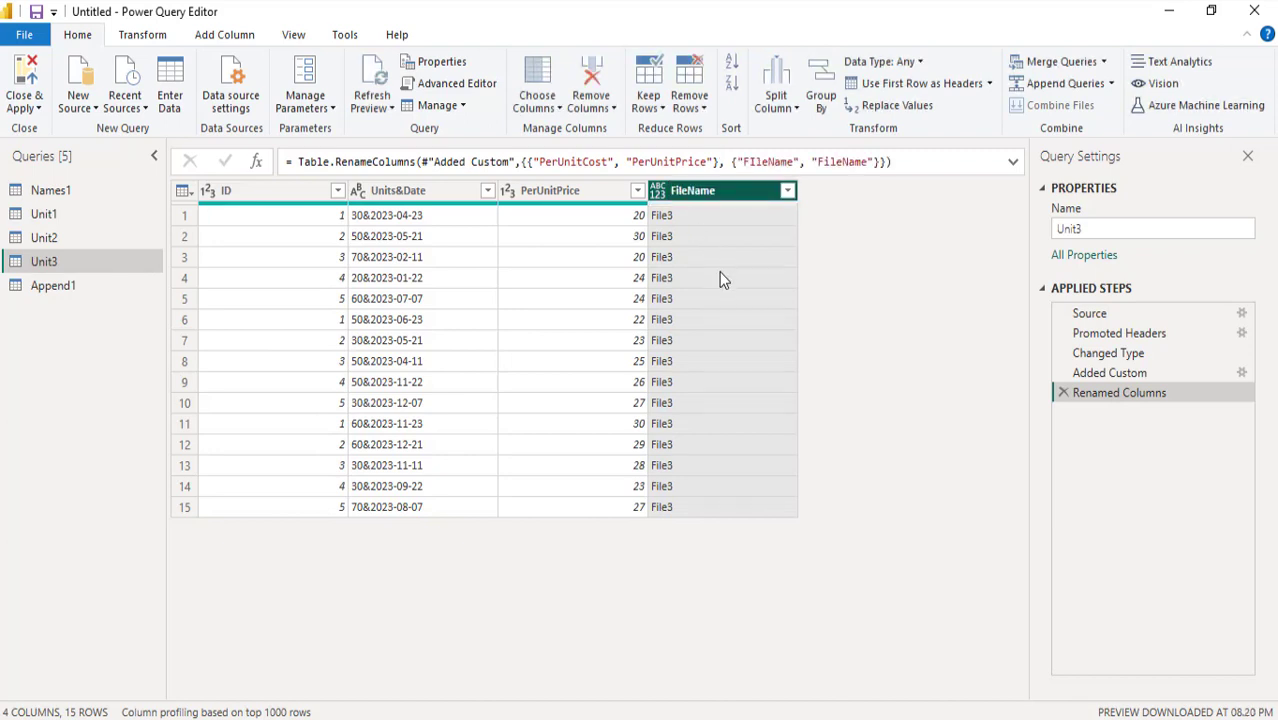
Step: Refresh Append1 again and check the single FileName column across the File1, File2 and File3 rows
left_click(60, 278)
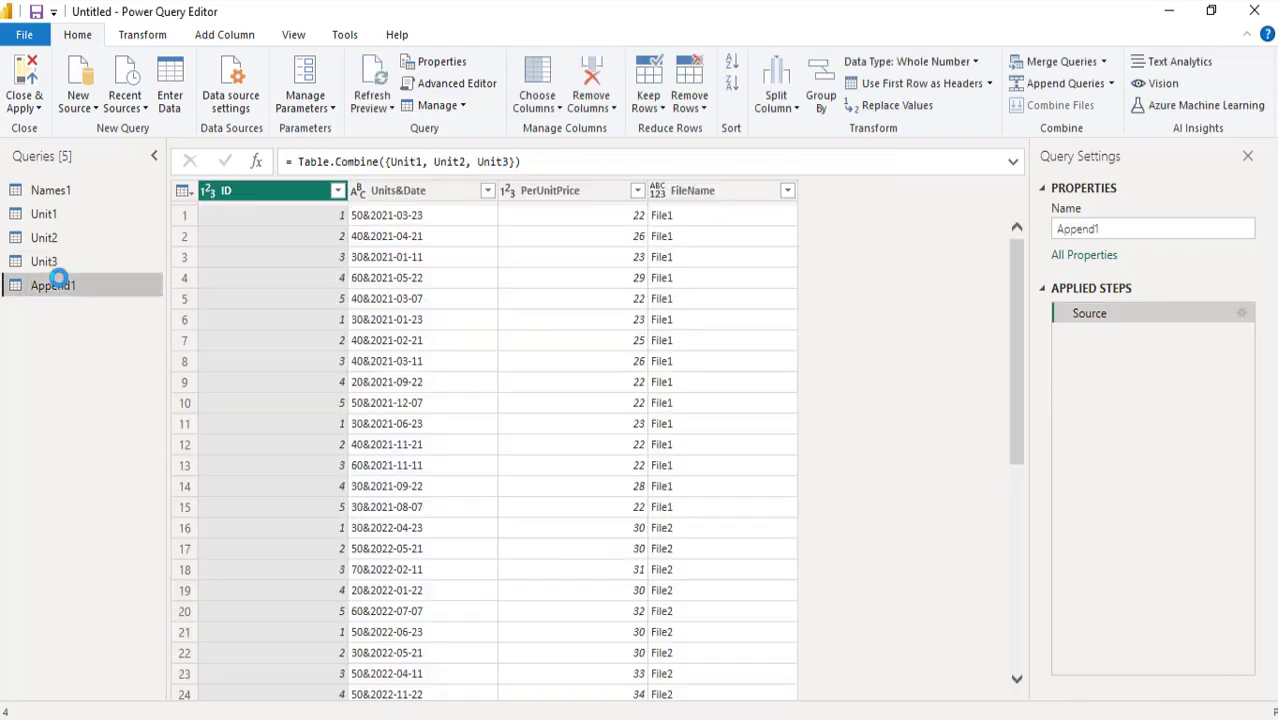
left_click(562, 340)
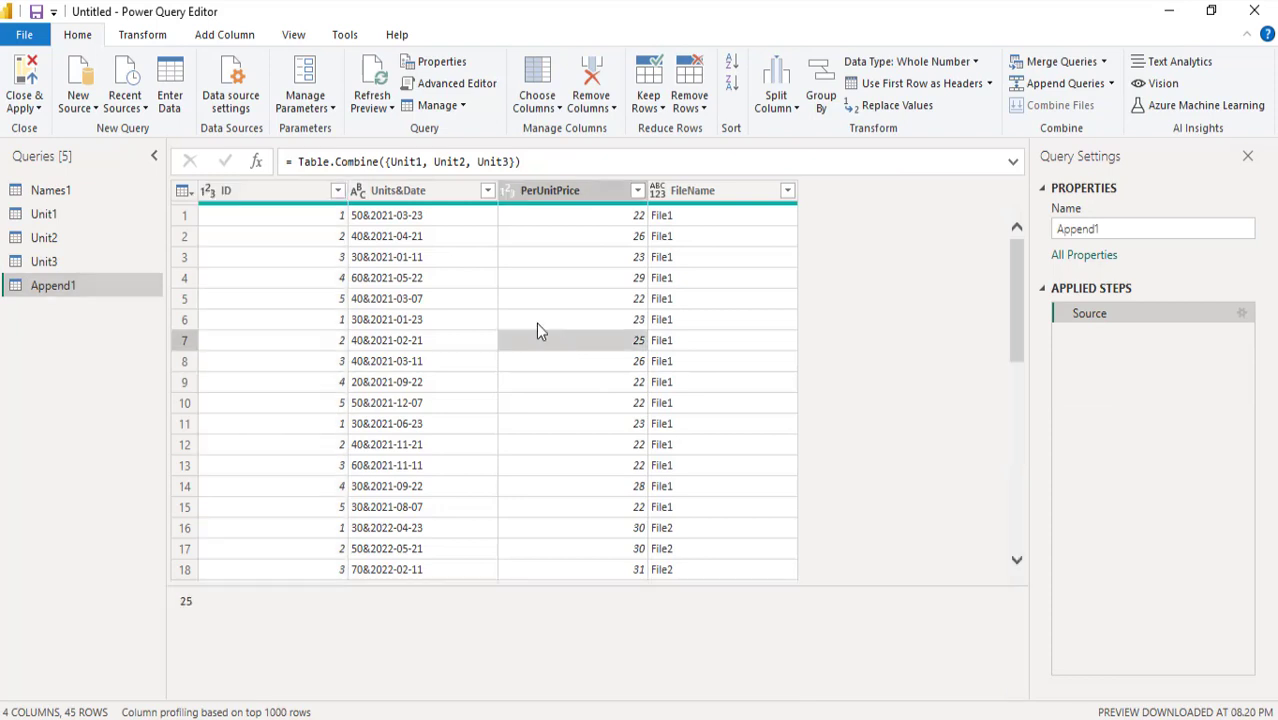
left_click(374, 75)
scroll(725, 442, "down", 7)
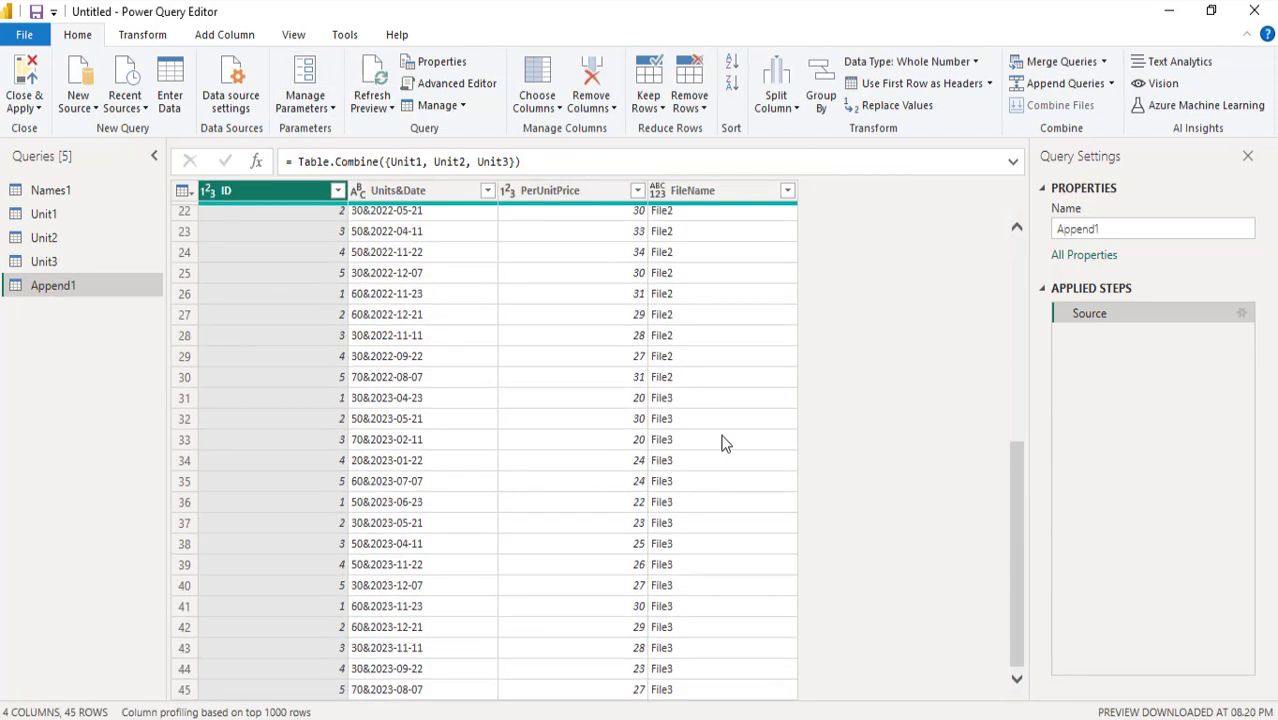
scroll(725, 444, "up", 7)
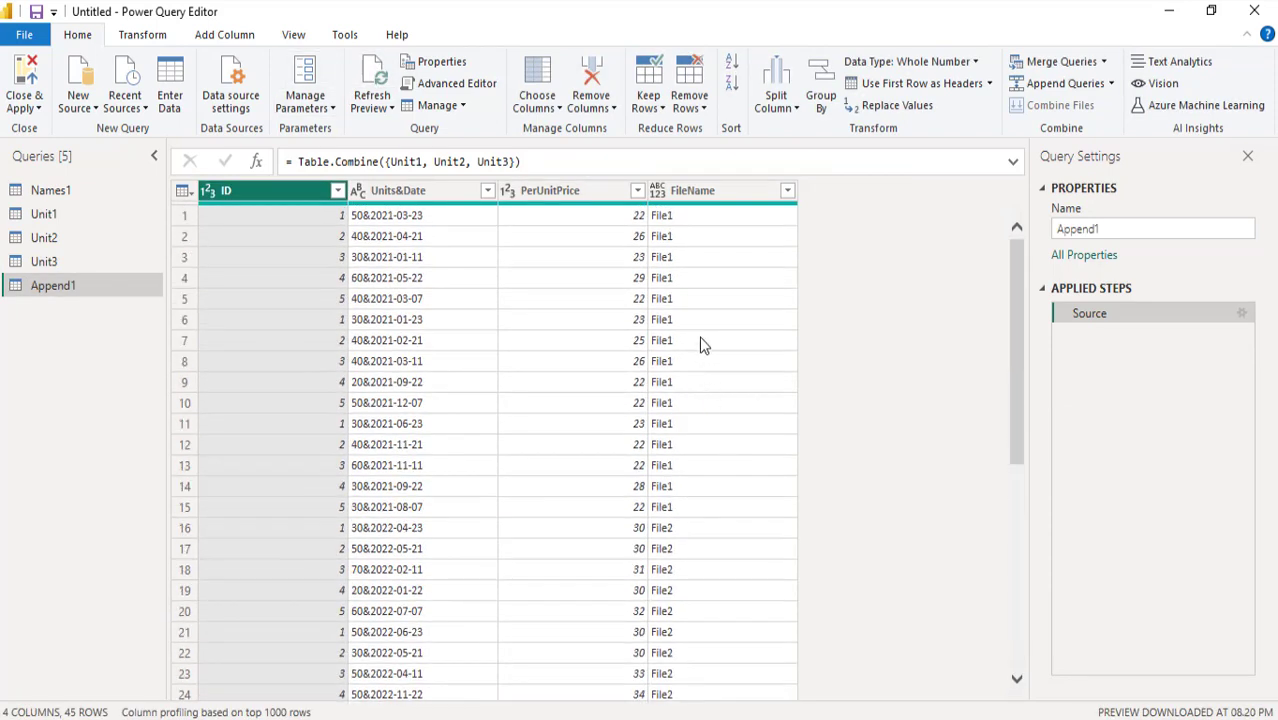
scroll(670, 250, "down", 7)
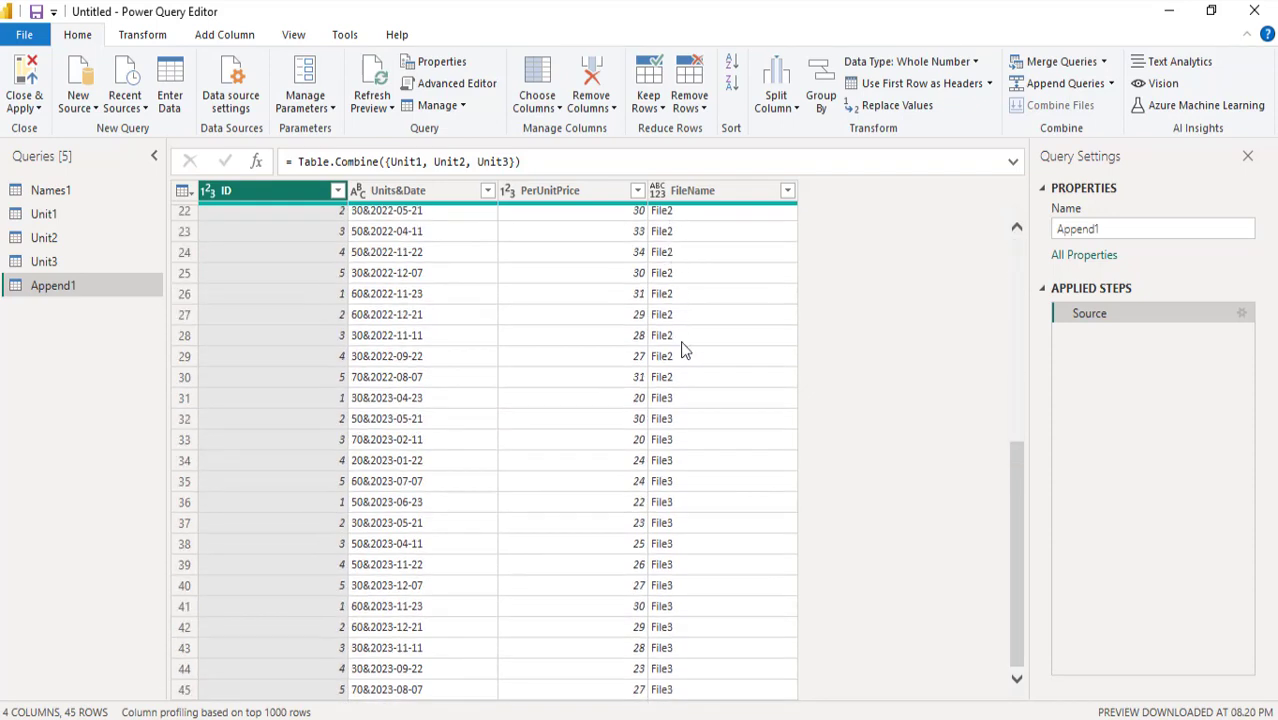
scroll(742, 628, "up", 7)
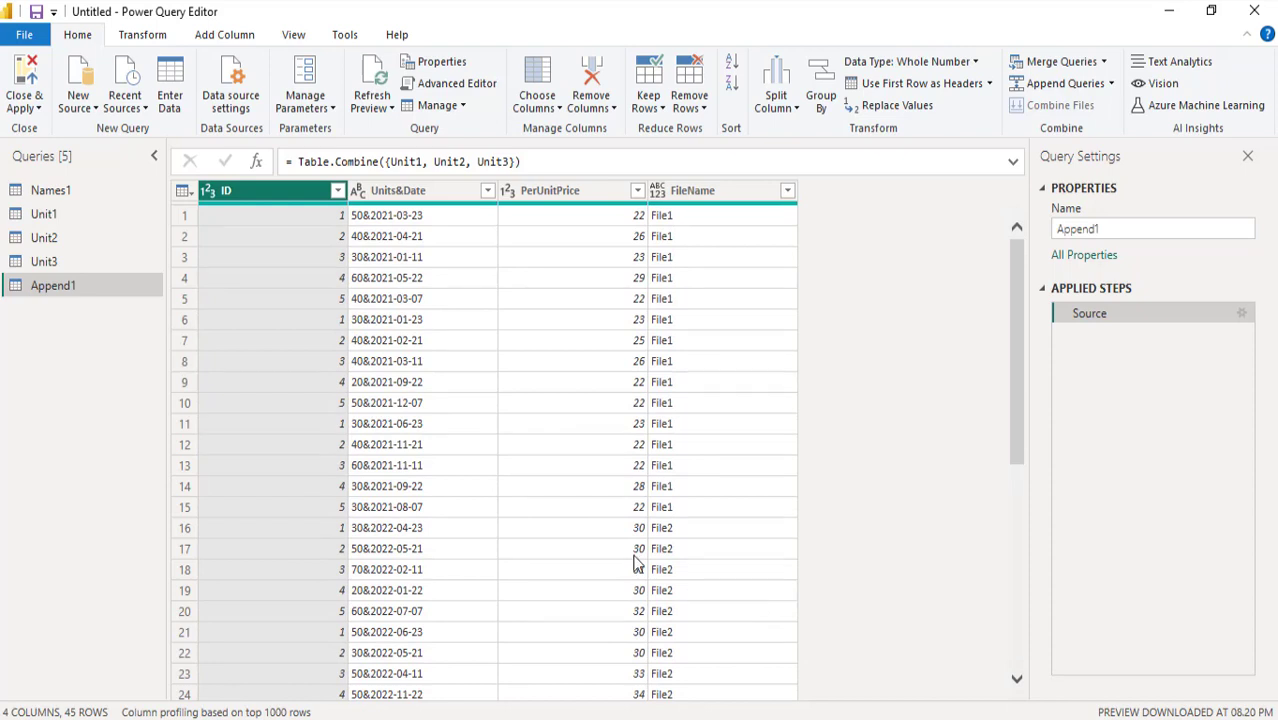
Step: Split Append1's Units&Date column at each occurrence of the custom delimiter &
left_click(144, 36)
left_click(422, 194)
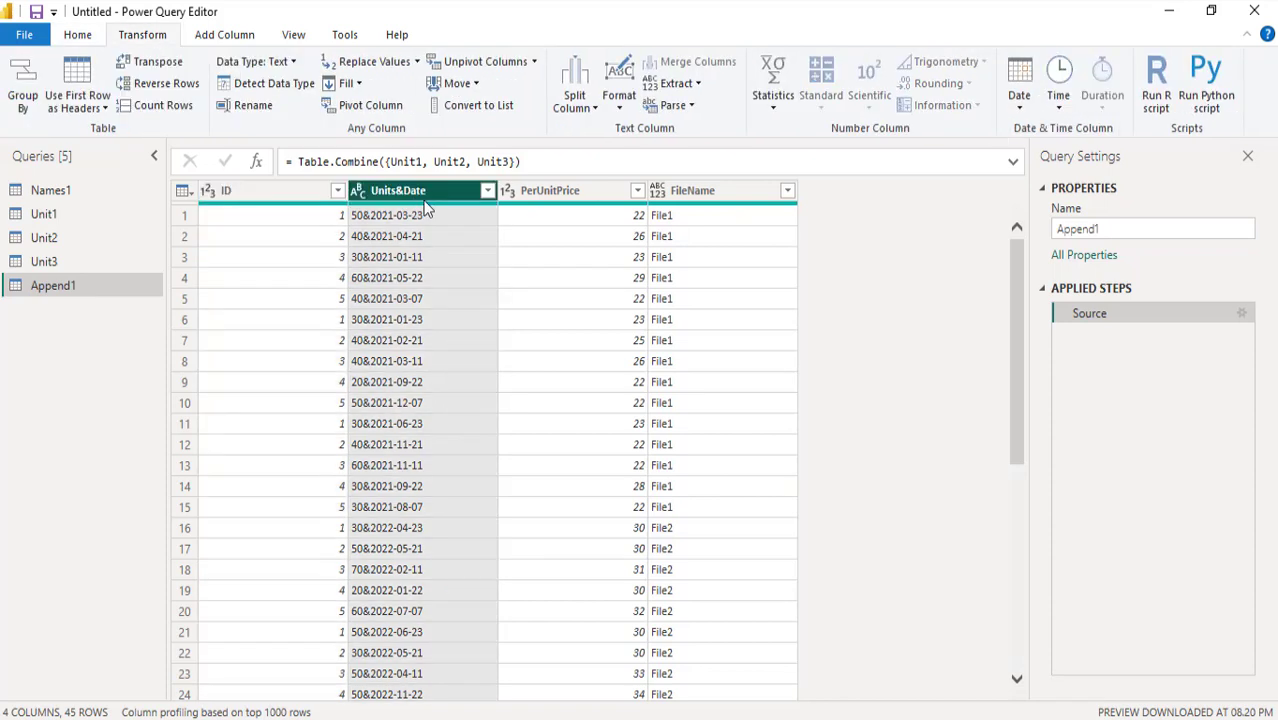
left_click(583, 115)
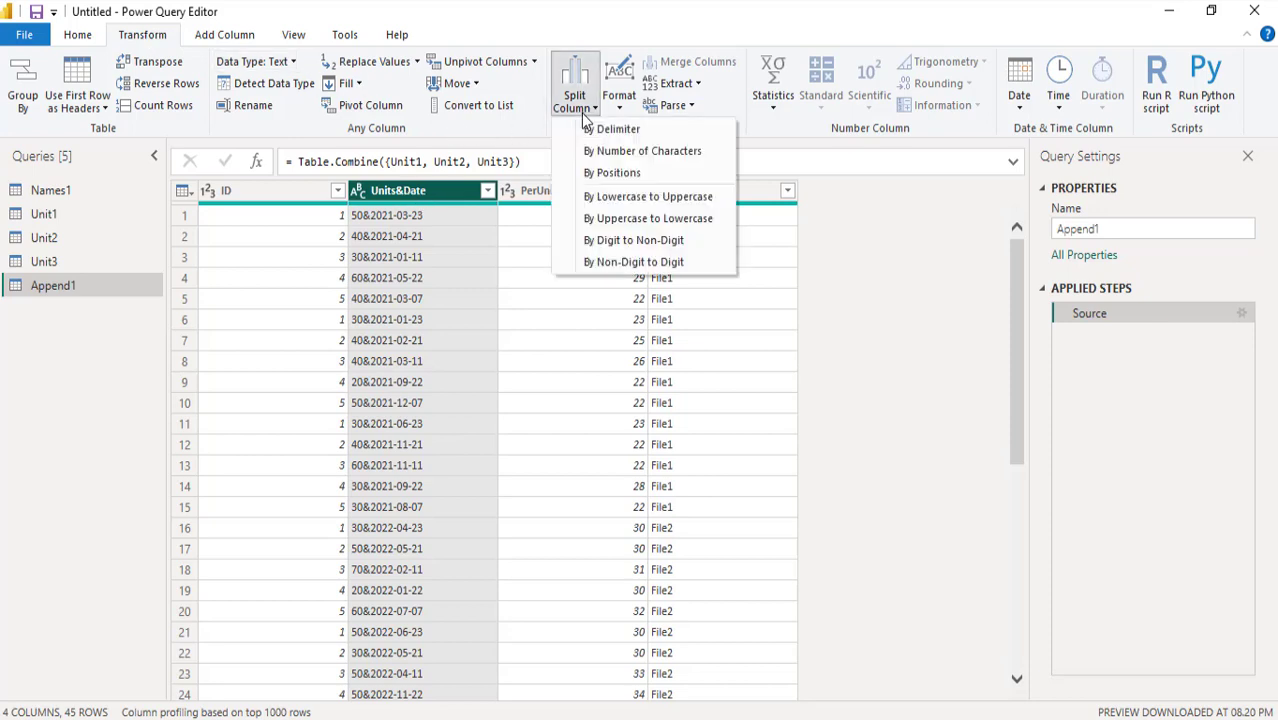
left_click(617, 132)
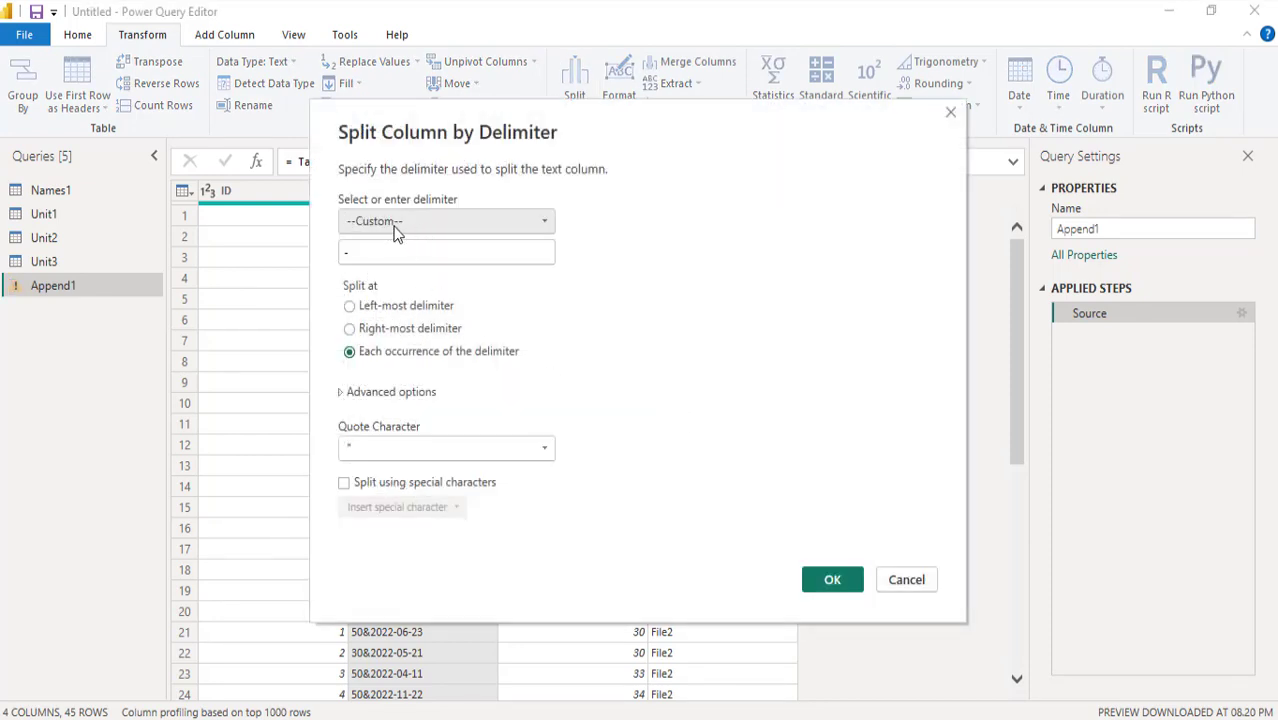
left_click(397, 230)
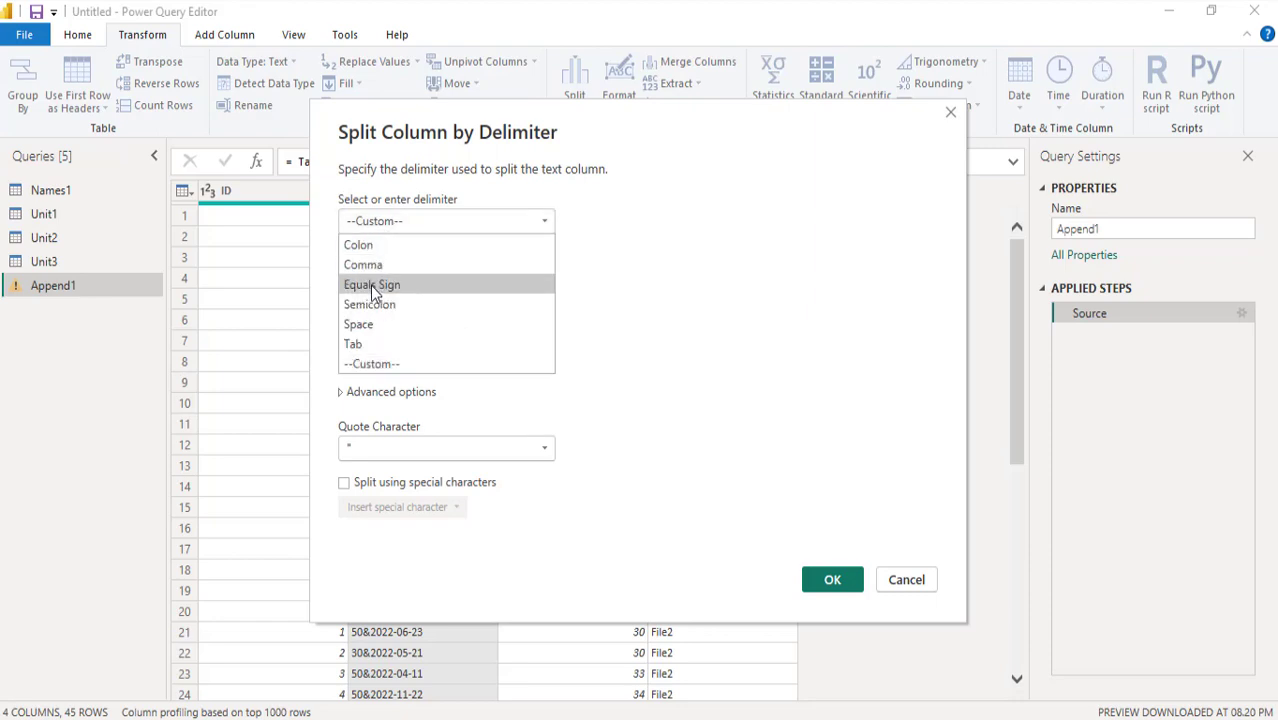
left_click(211, 268)
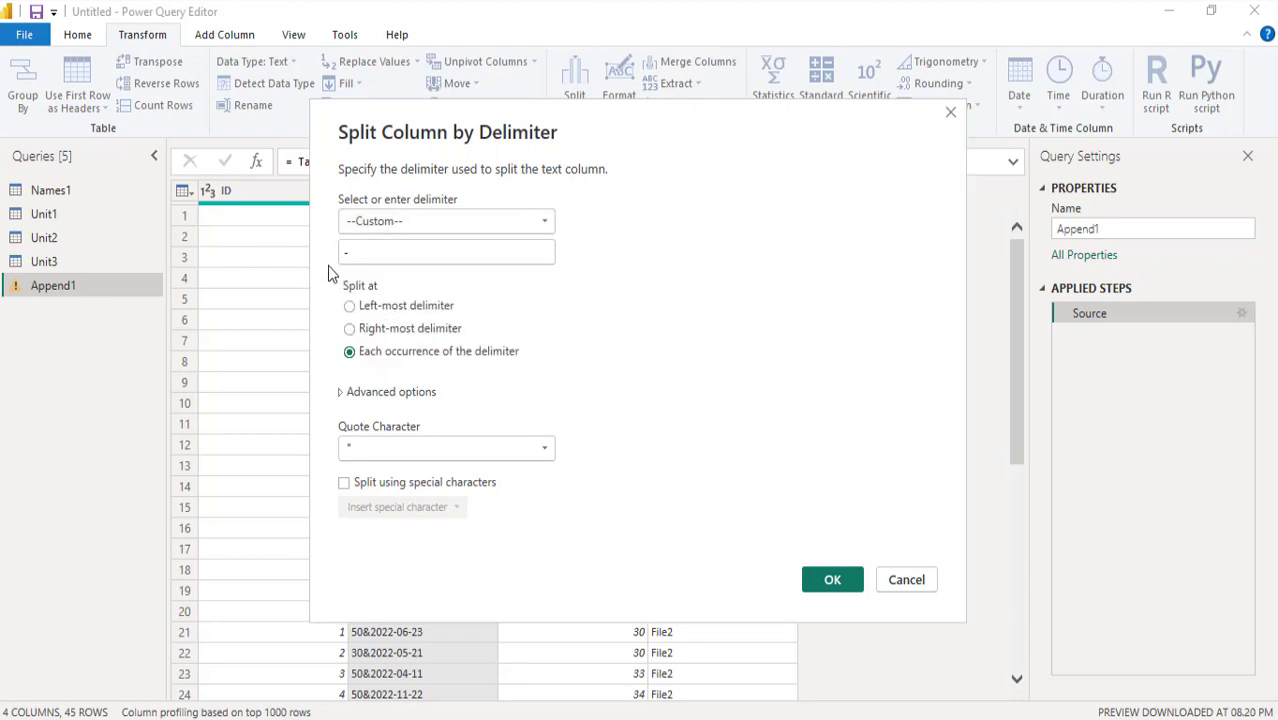
double_click(346, 253)
type("&")
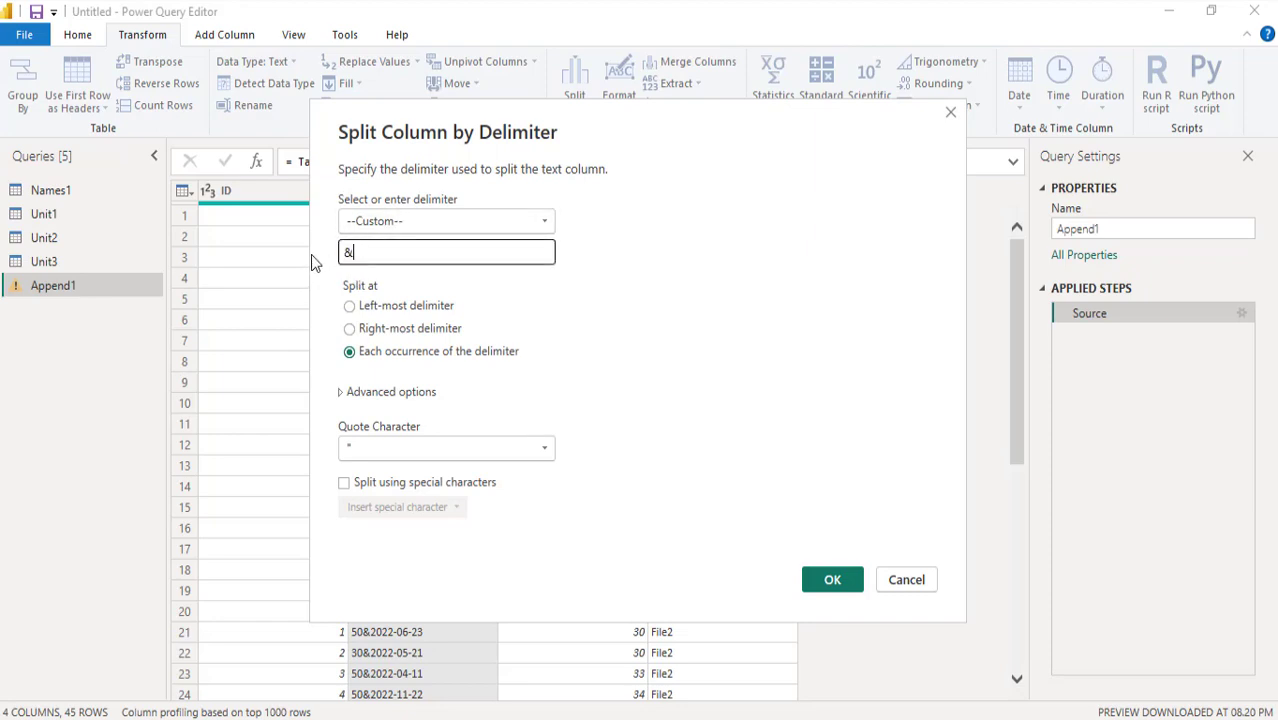
left_click(828, 580)
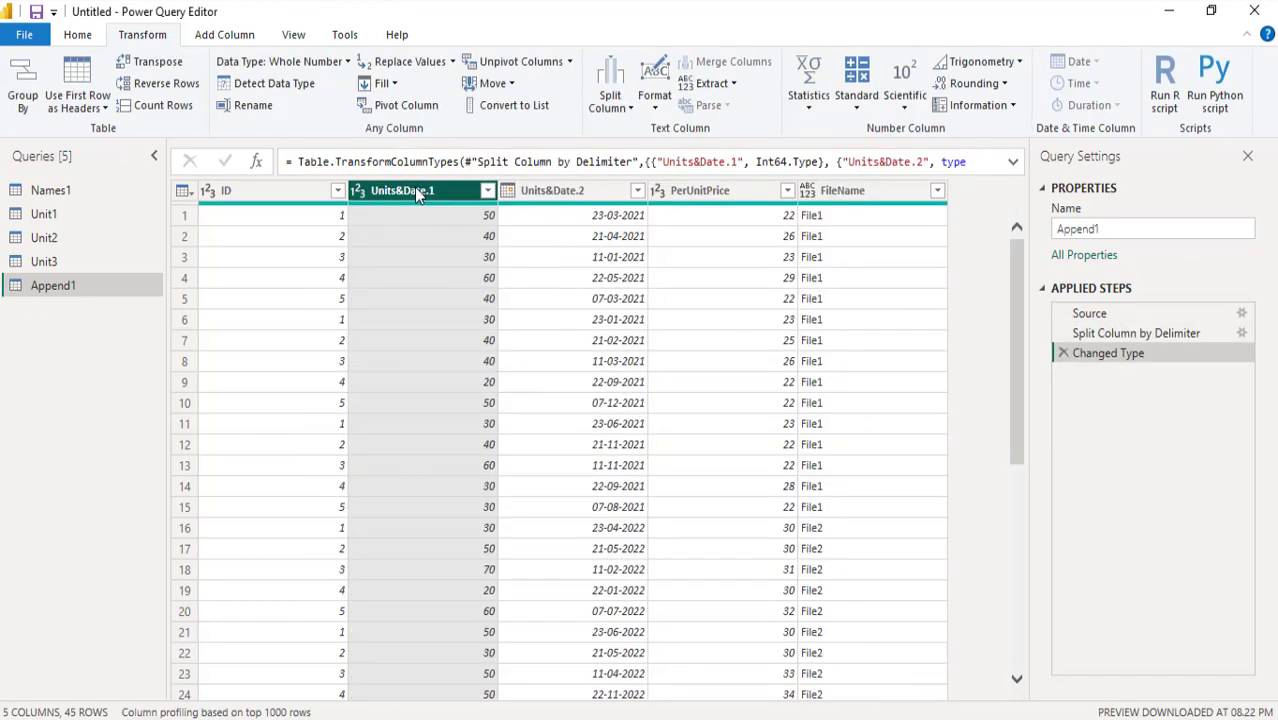
Step: Rename the two columns split from Units&Date as Units and DateofSale
double_click(418, 191)
type("Unit")
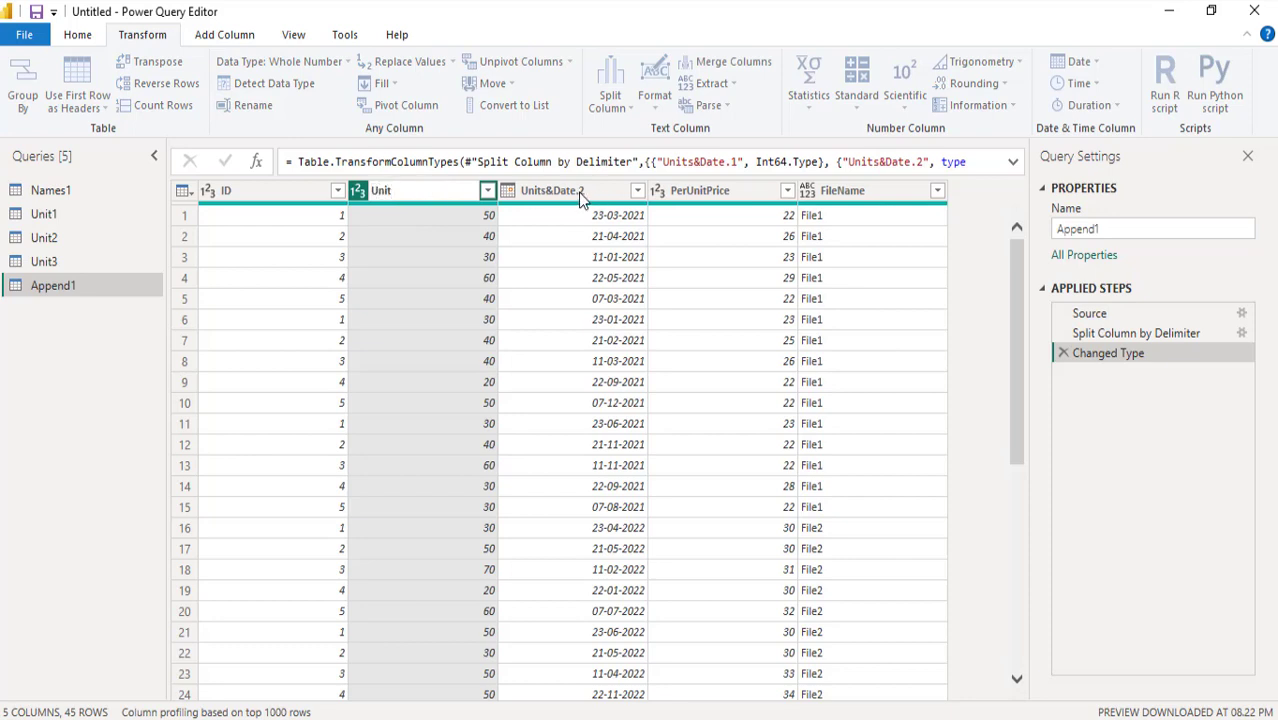
type("s")
key("Return")
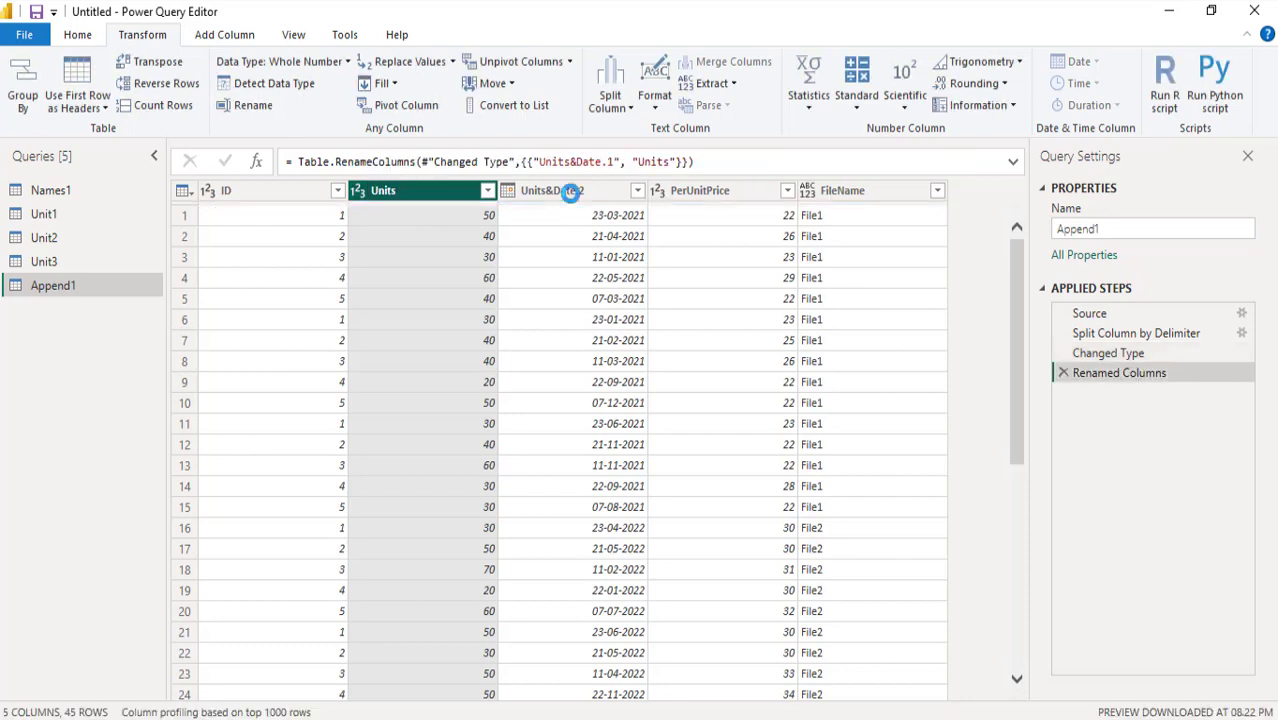
double_click(569, 194)
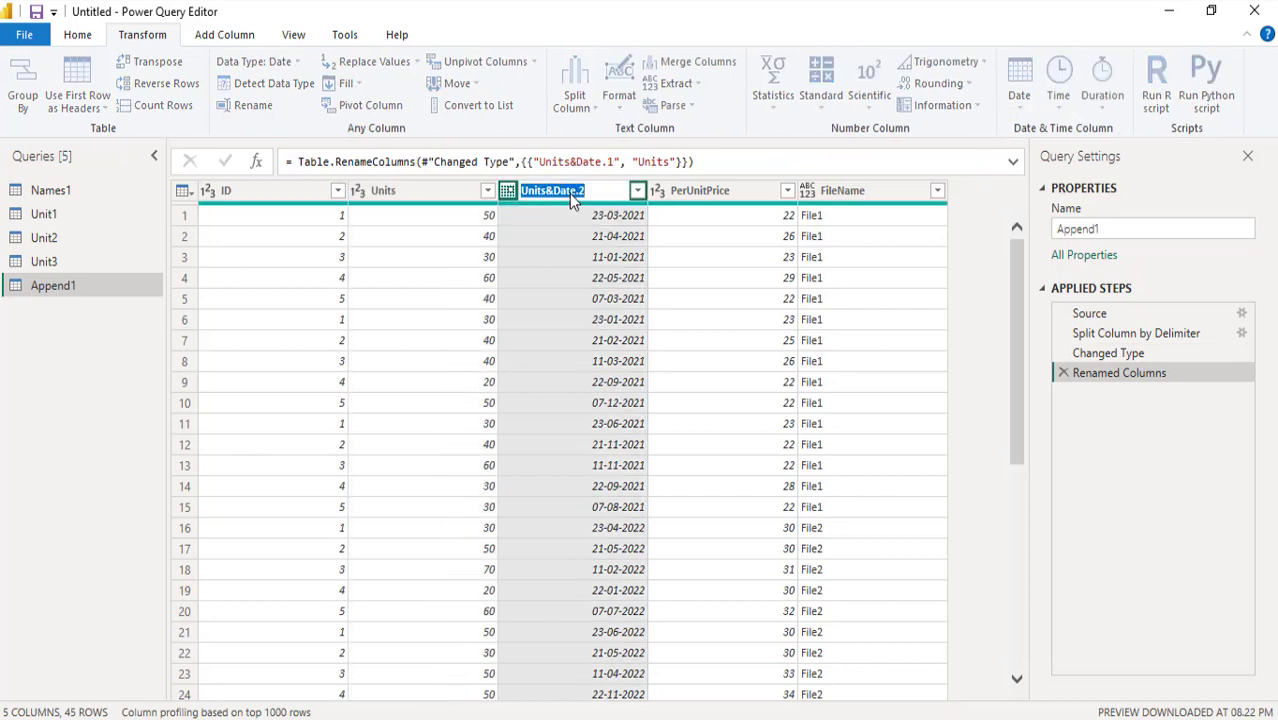
type("DateofSale")
key("Return")
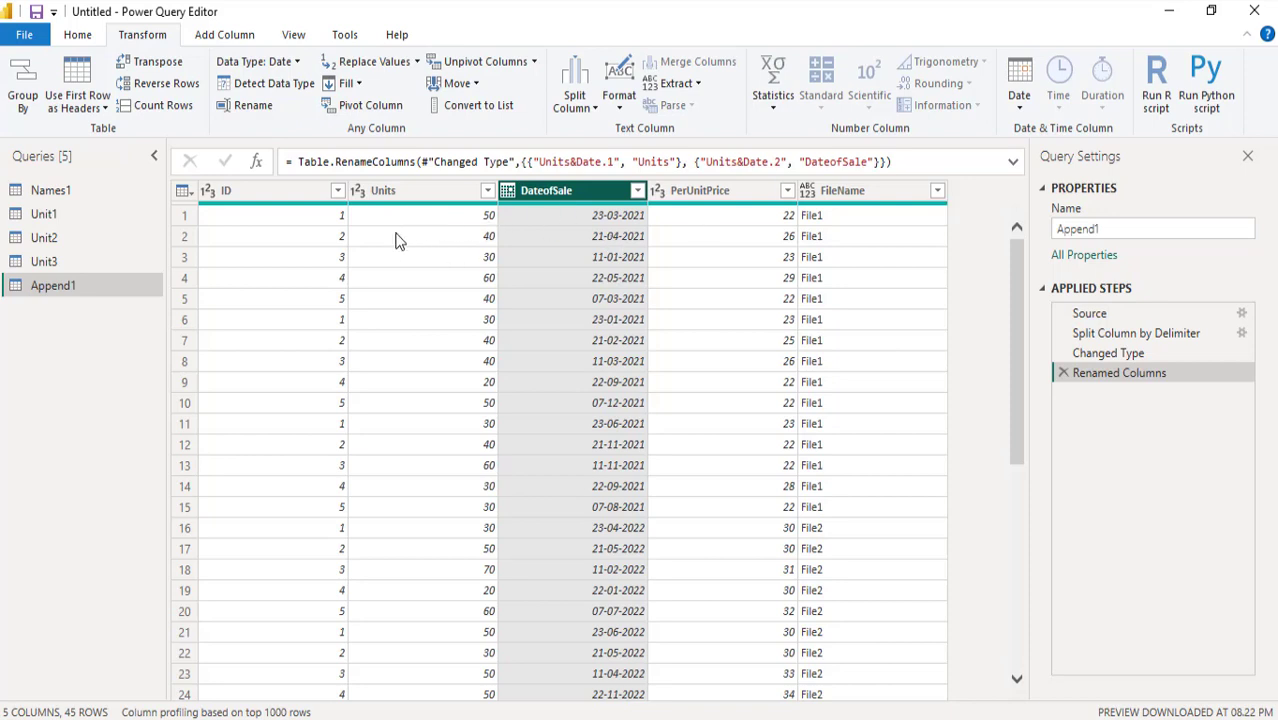
Step: Add a custom column named TotalPrice to Append1 with the formula [Units]*[PerUnitPrice]
left_click(416, 193)
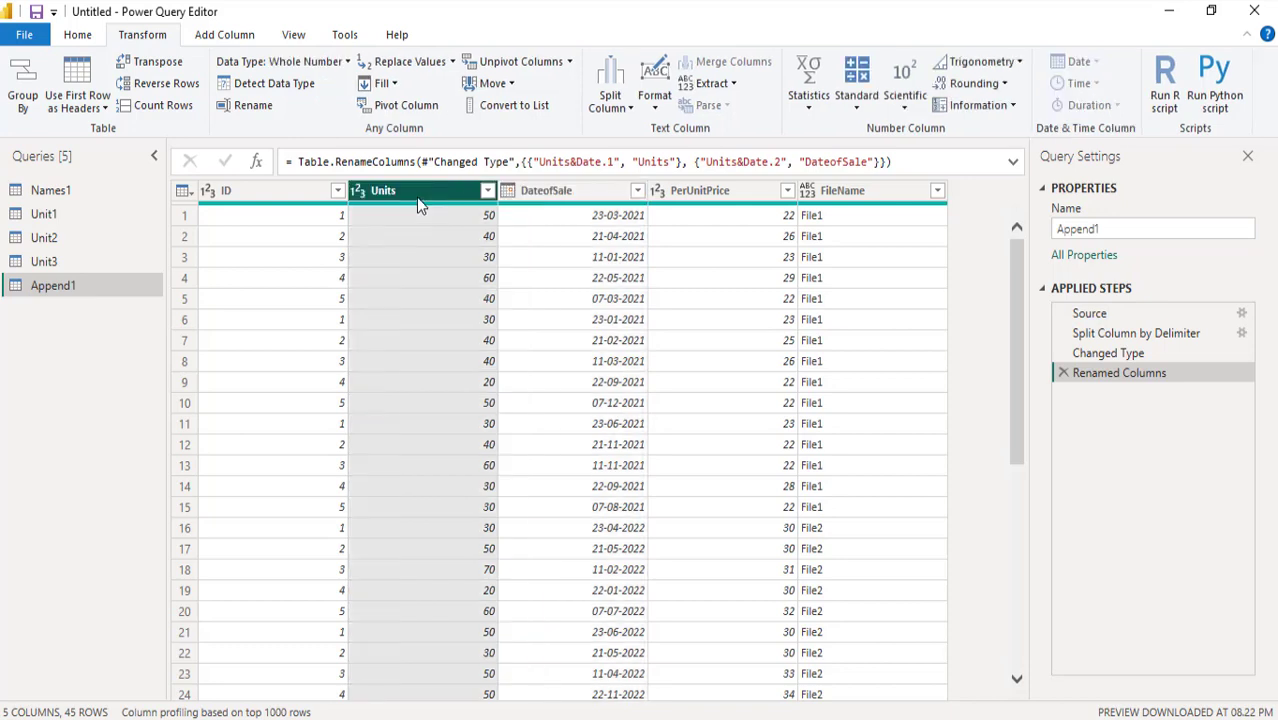
left_click(703, 195)
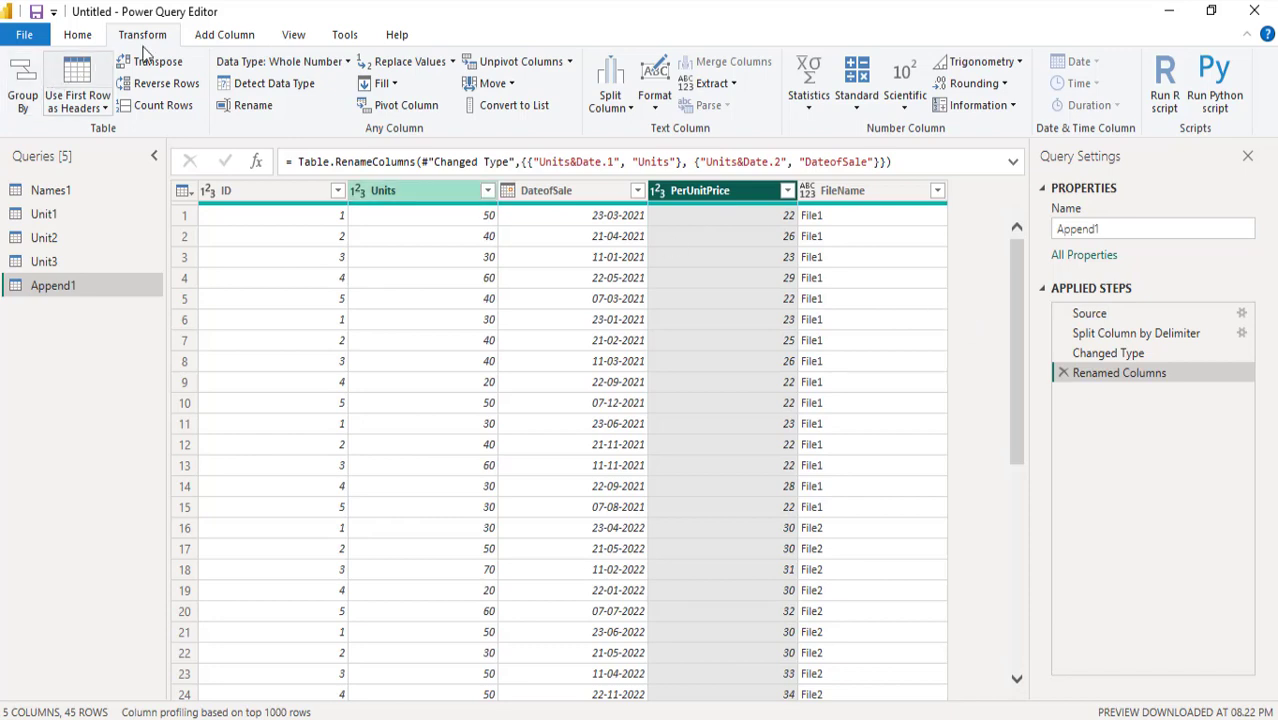
left_click(224, 36)
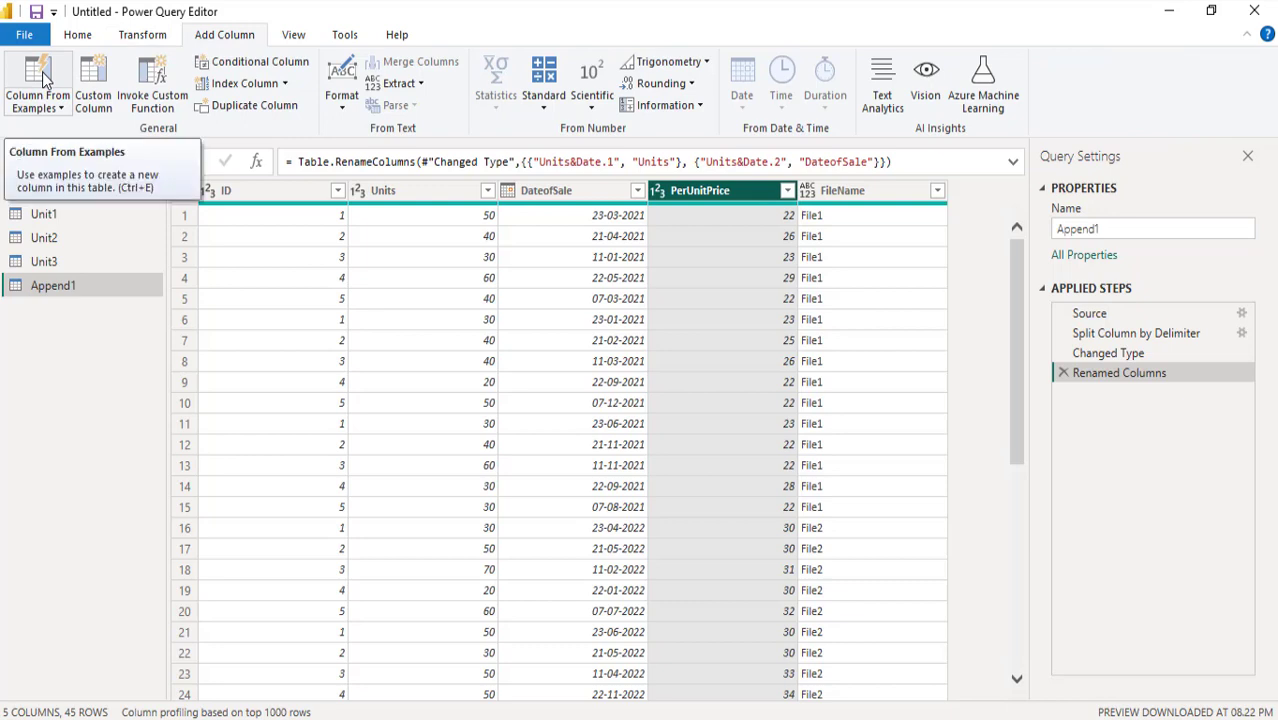
left_click(93, 85)
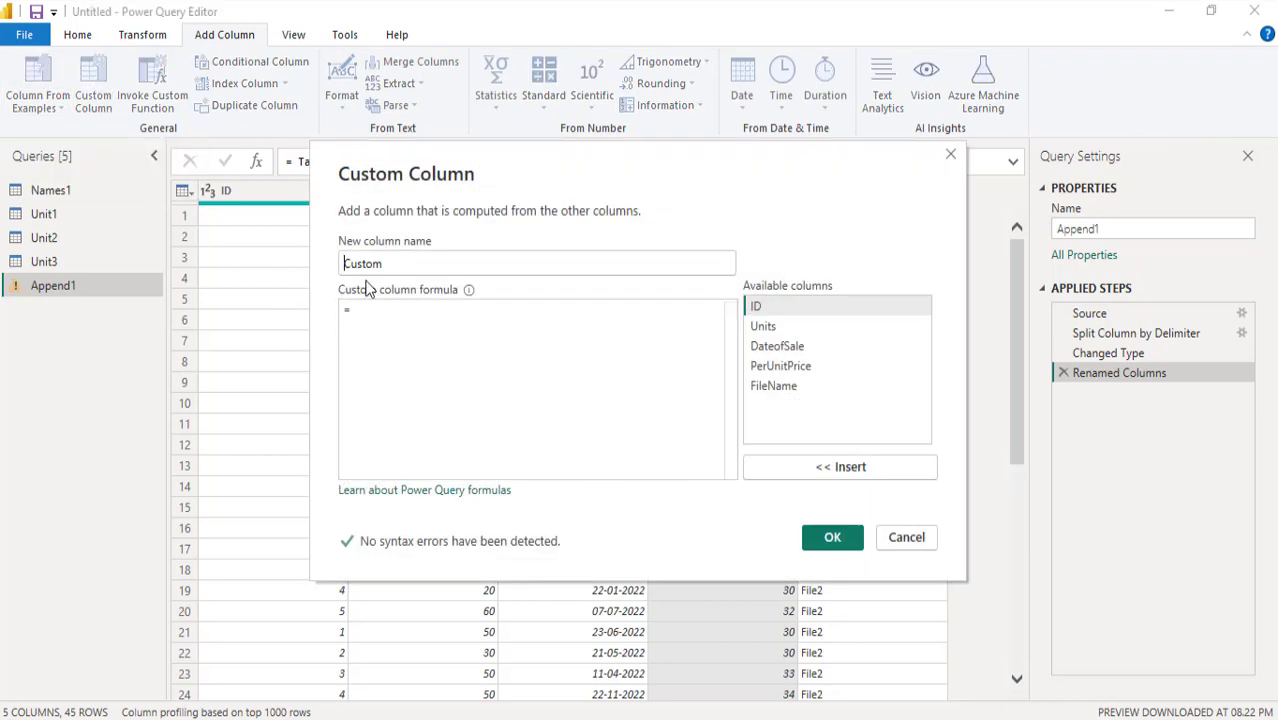
left_click_drag(395, 262, 322, 268)
type("Total")
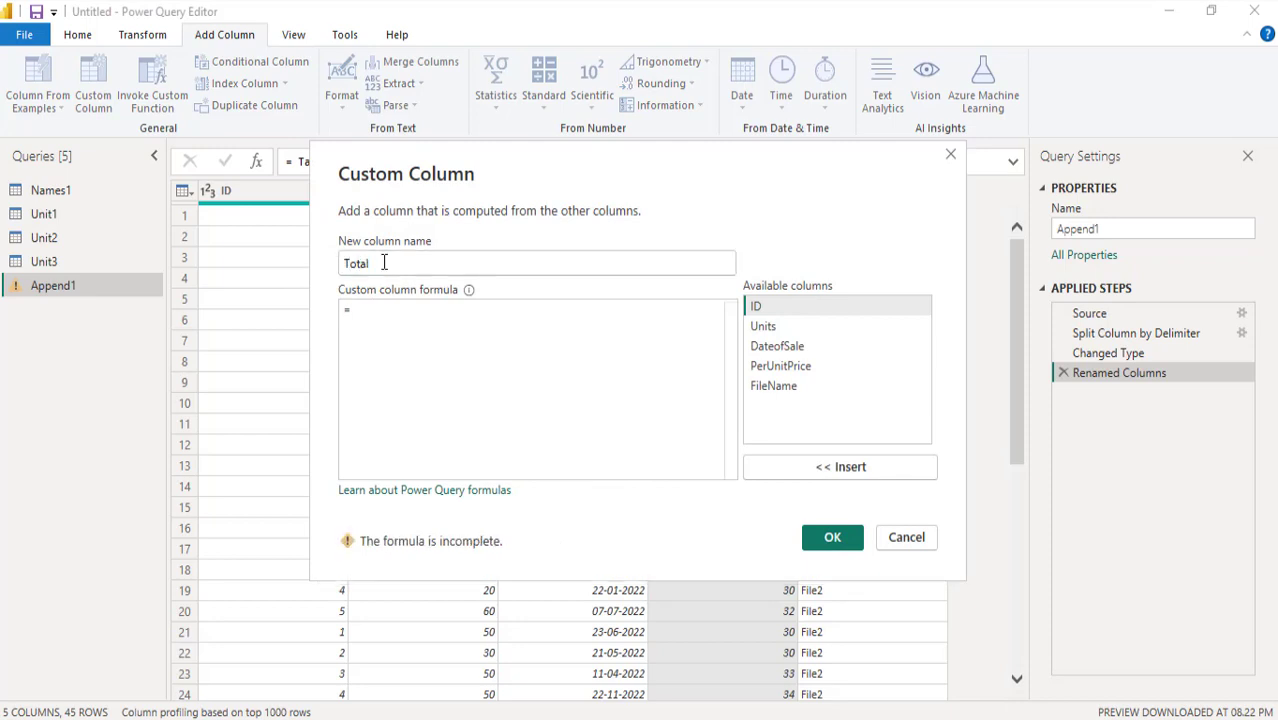
type("Price")
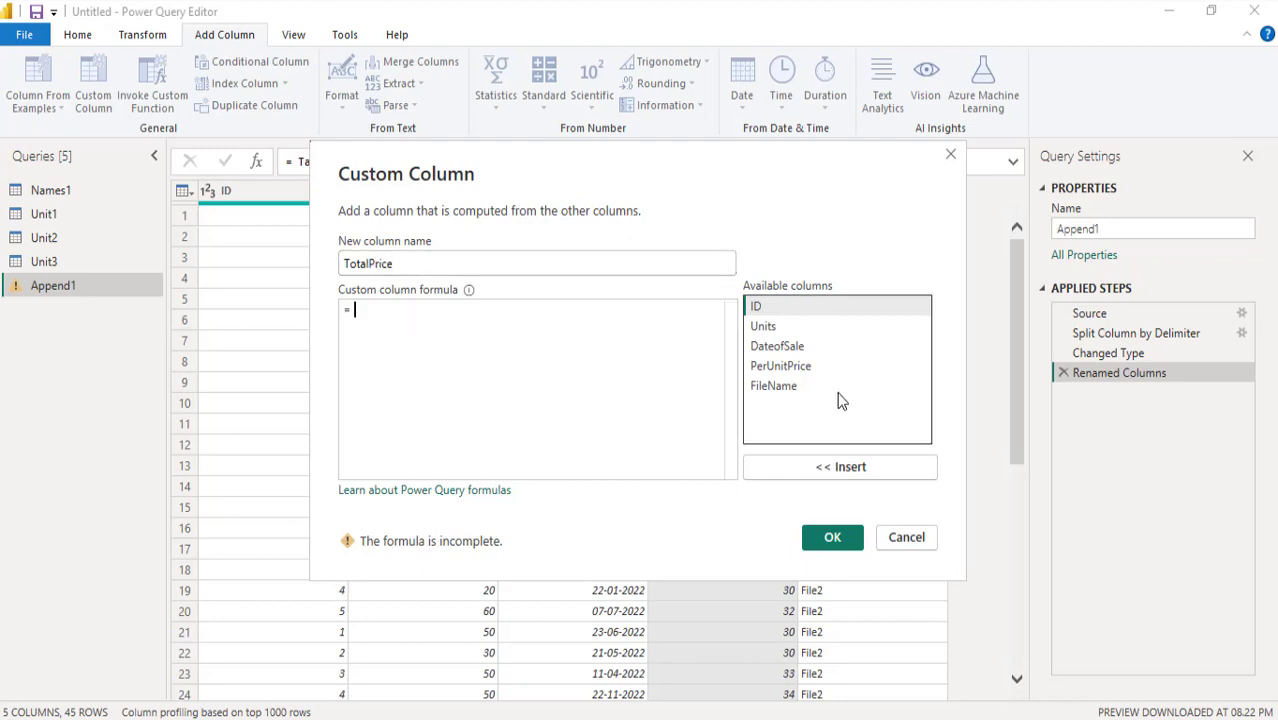
left_click(759, 326)
double_click(759, 326)
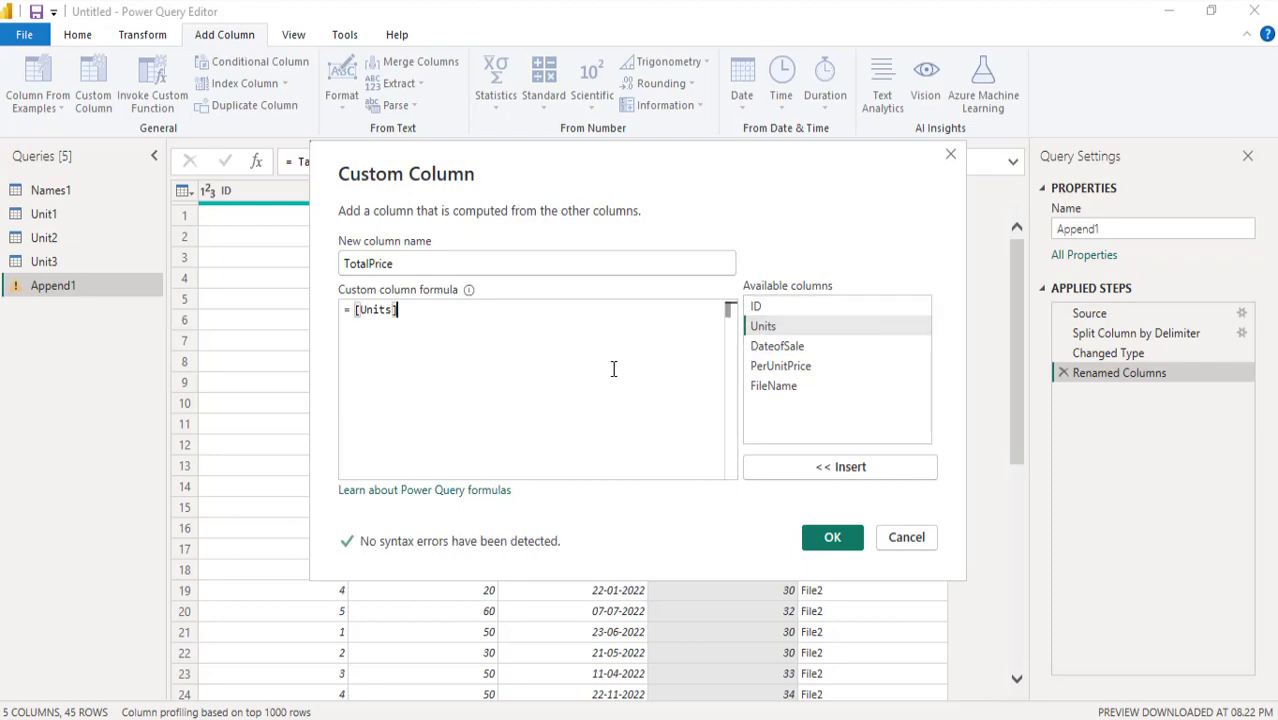
type("*")
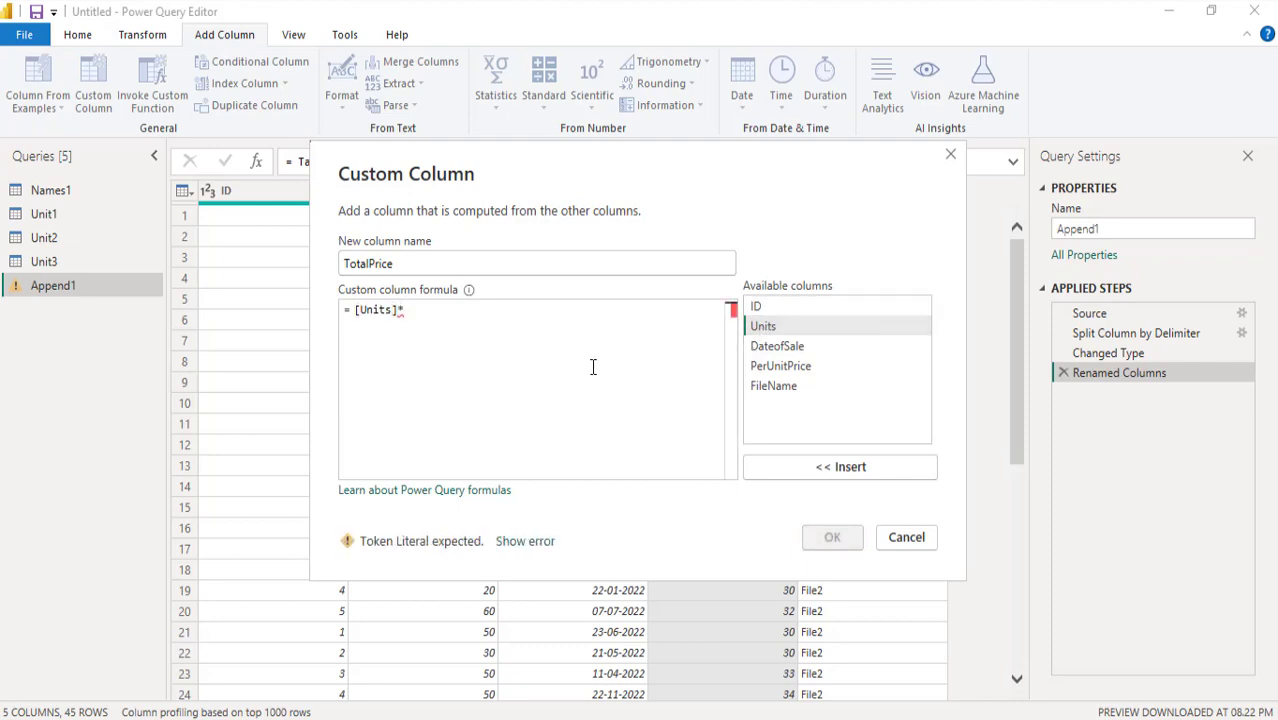
double_click(782, 368)
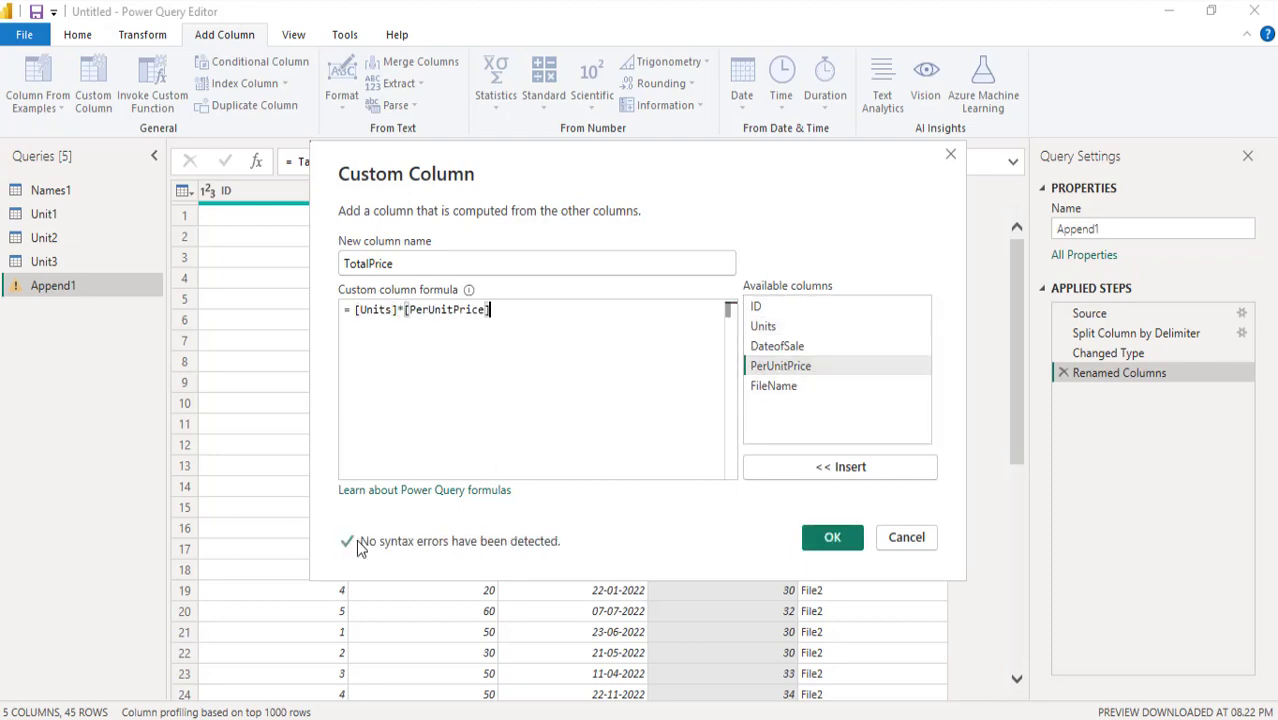
left_click(827, 539)
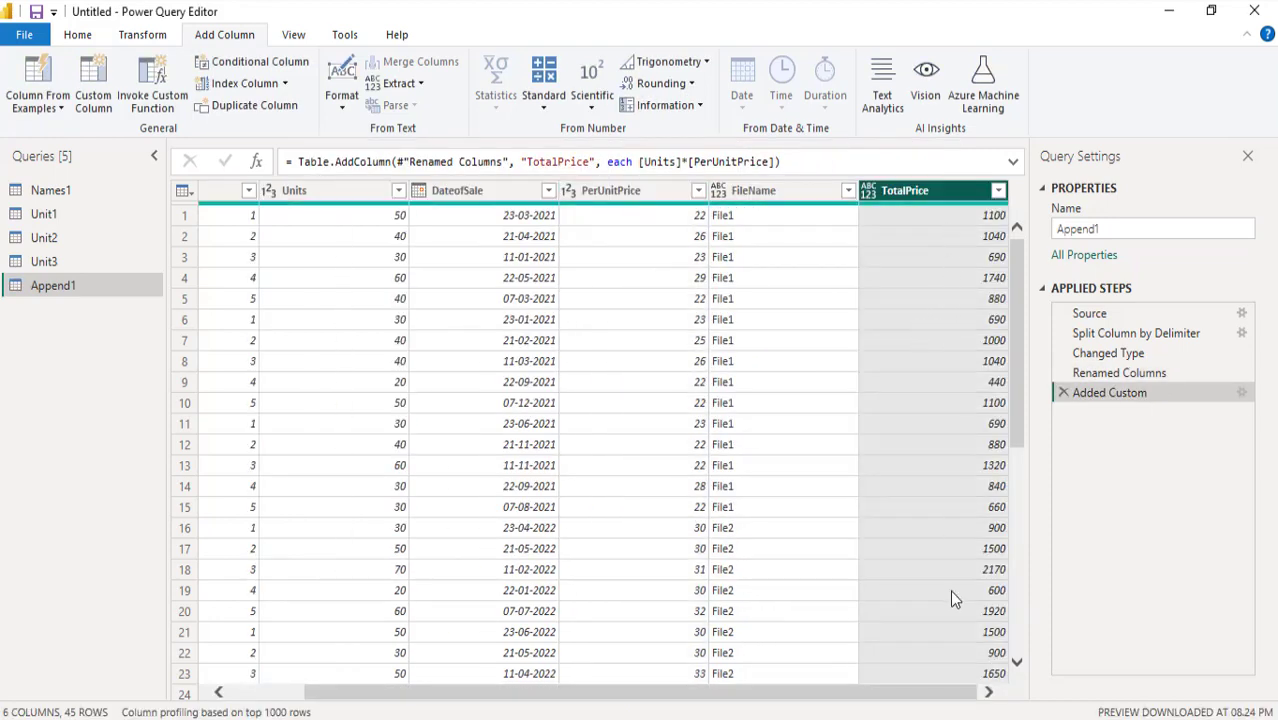
Step: Split the Name column of the Names1 query at each comma
double_click(52, 190)
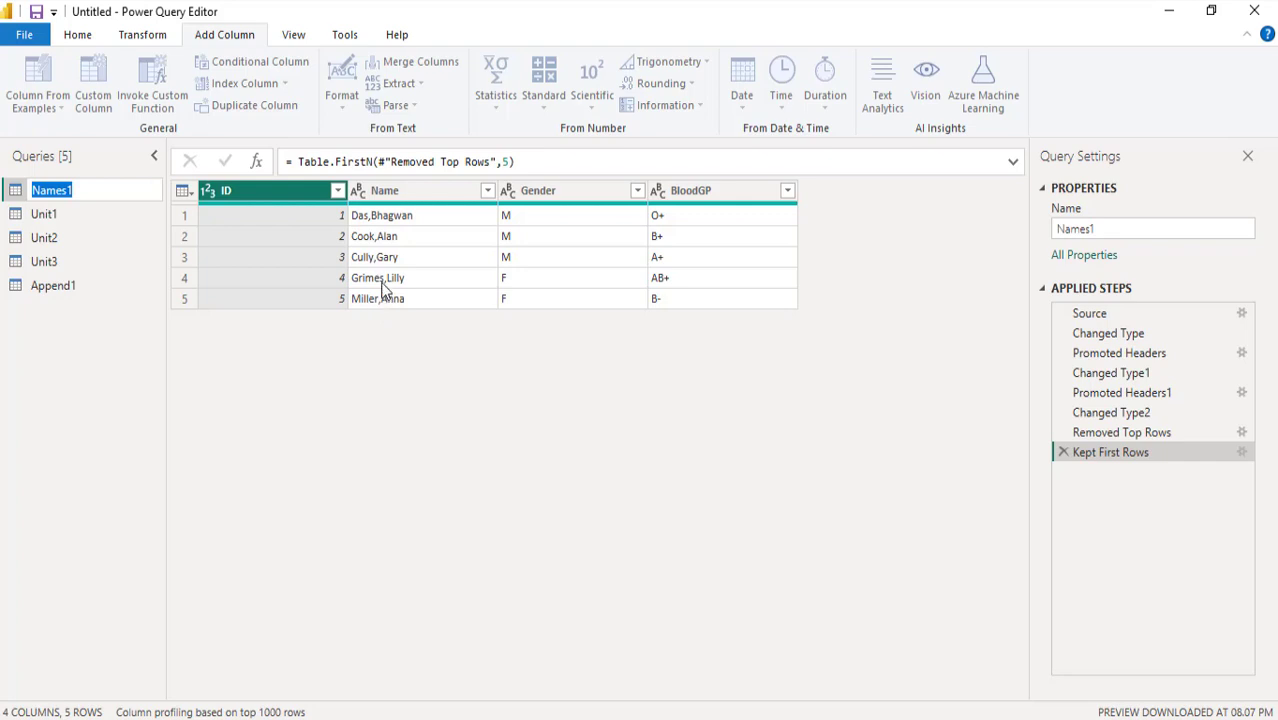
left_click(364, 226)
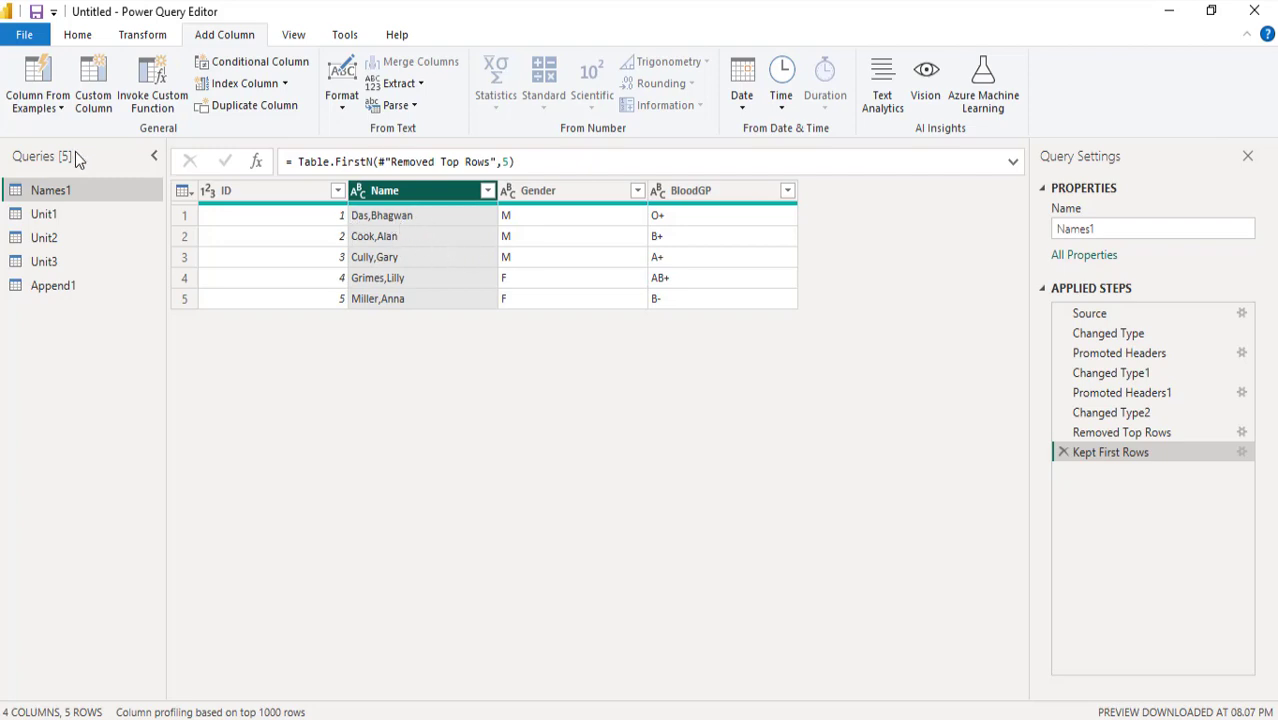
left_click(142, 36)
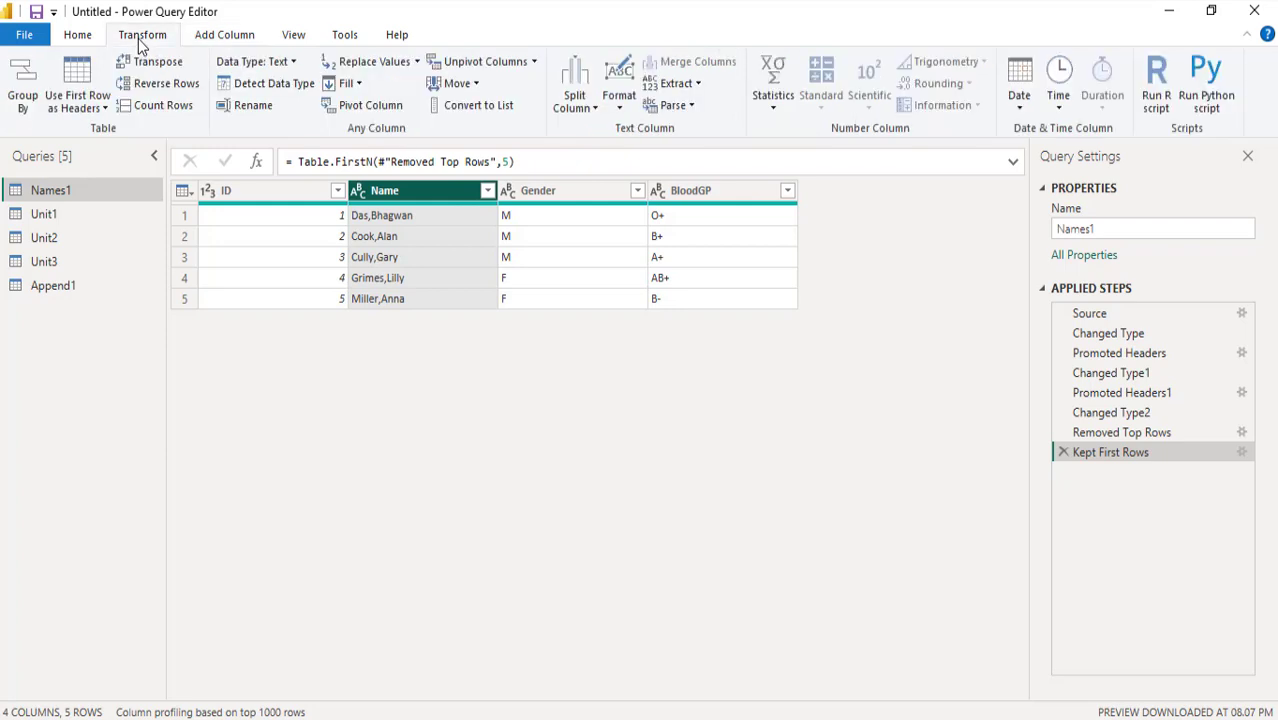
left_click(583, 110)
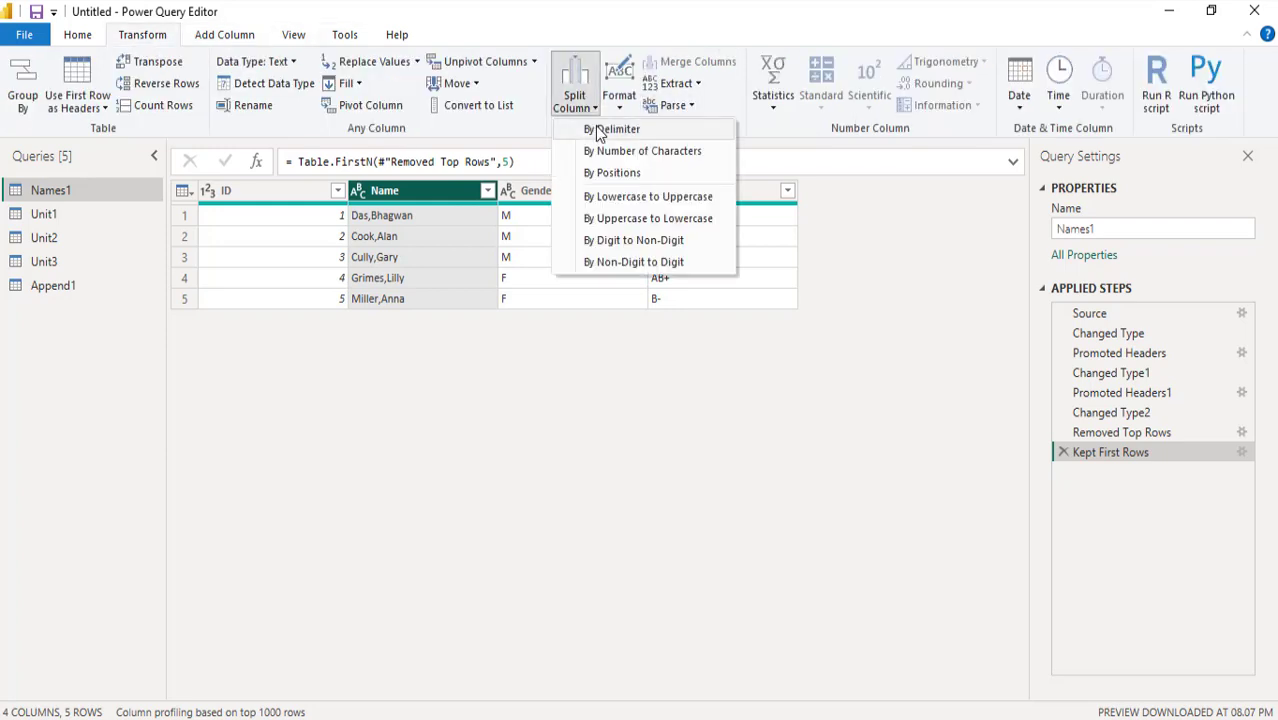
left_click(610, 129)
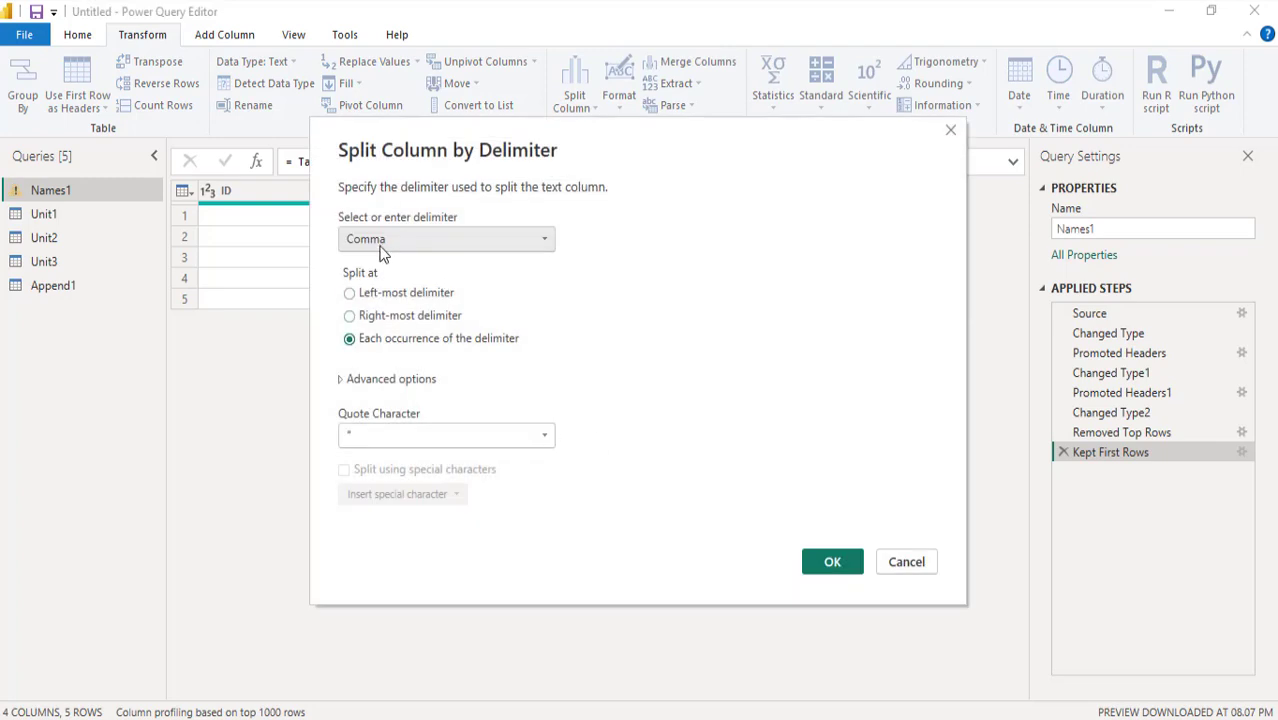
left_click(832, 562)
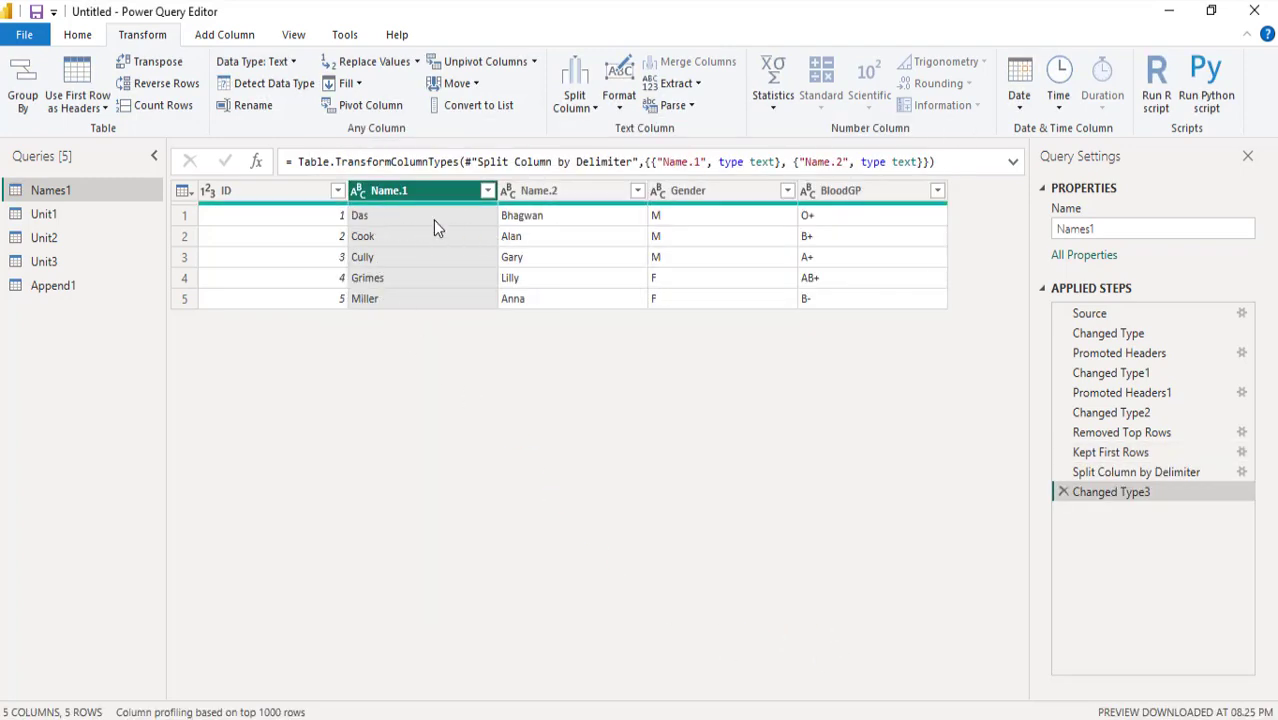
Step: Rename Name.1 as LastName and Name.2 as FirstName, and move FirstName ahead of LastName
double_click(410, 191)
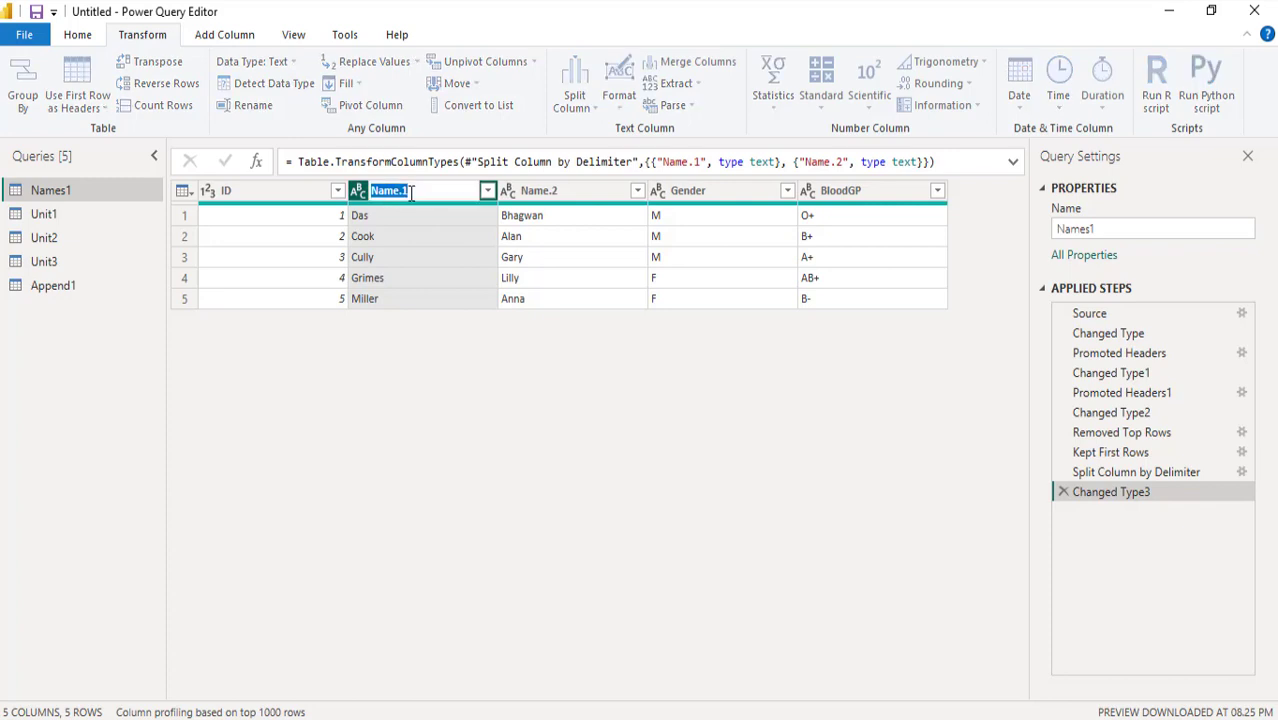
type("LastName")
double_click(538, 190)
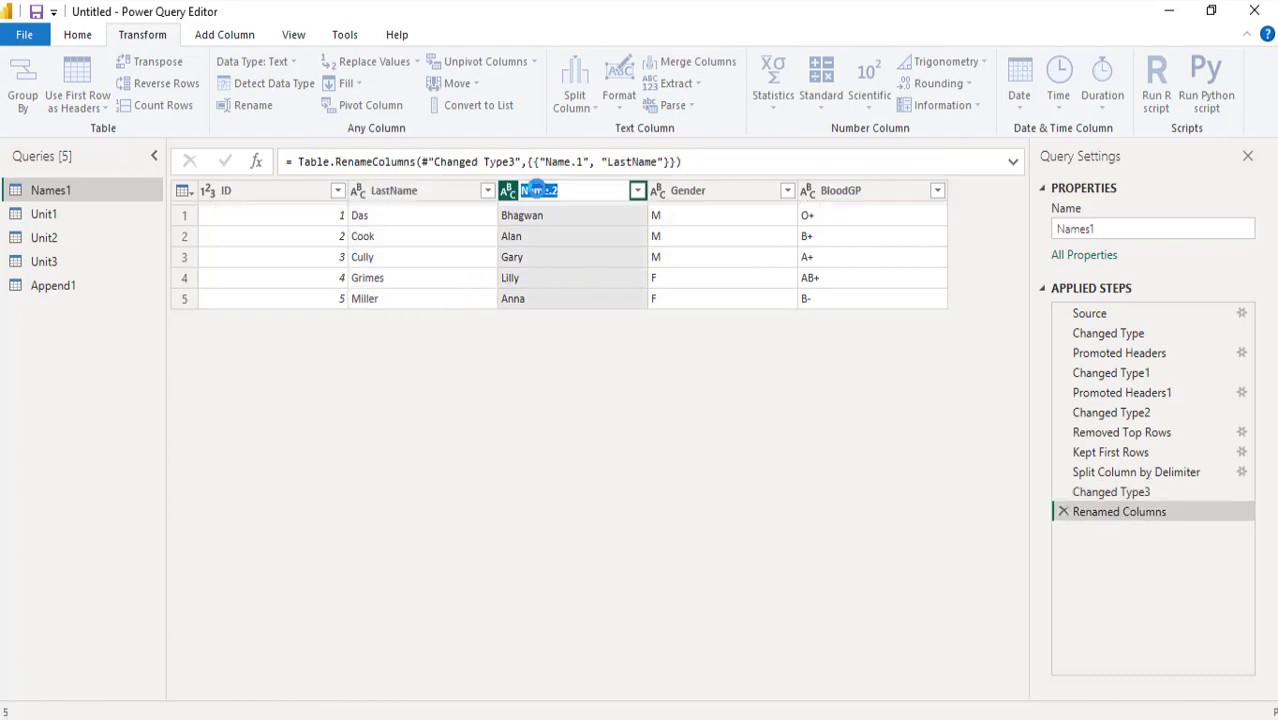
type("F")
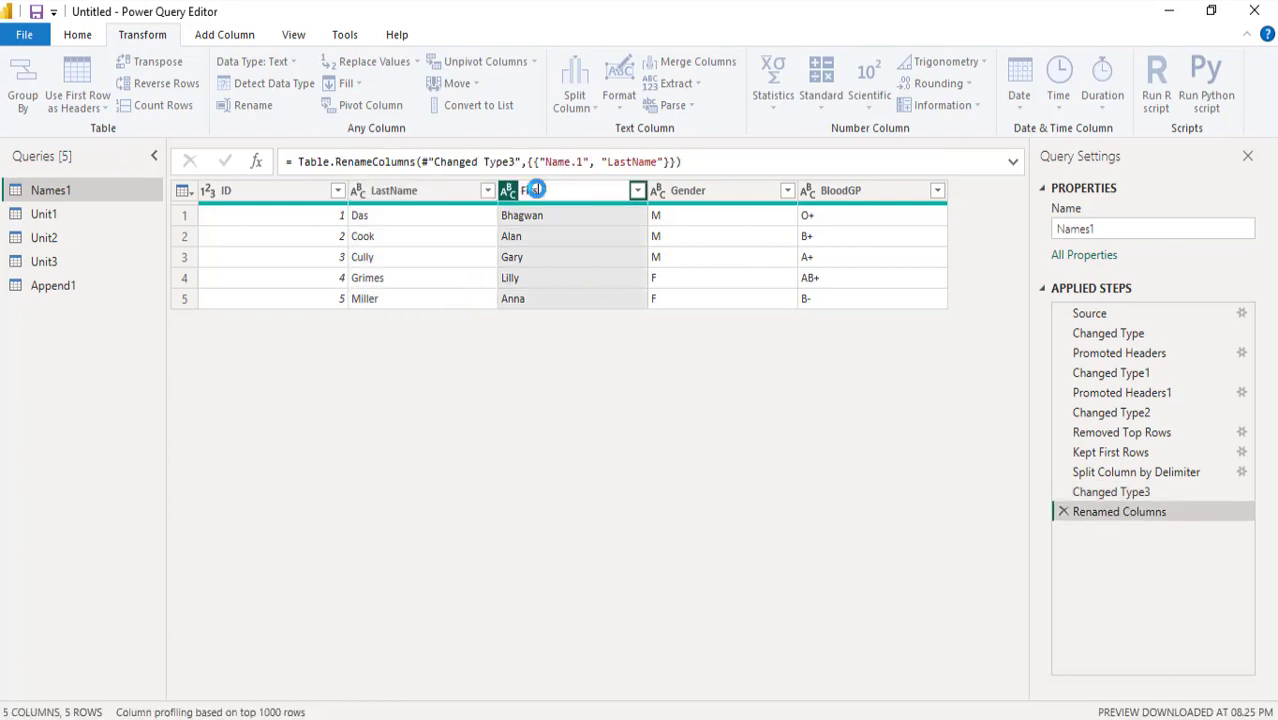
type("irstName")
key("Return")
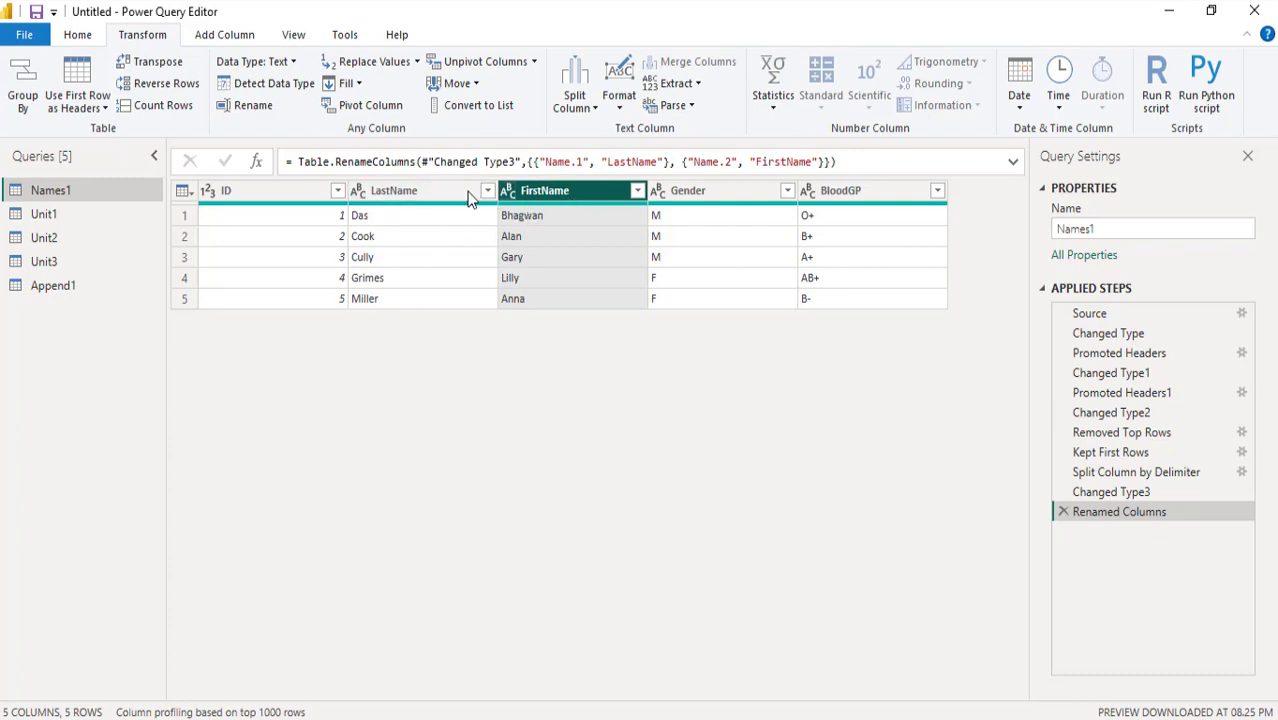
left_click_drag(559, 199, 414, 201)
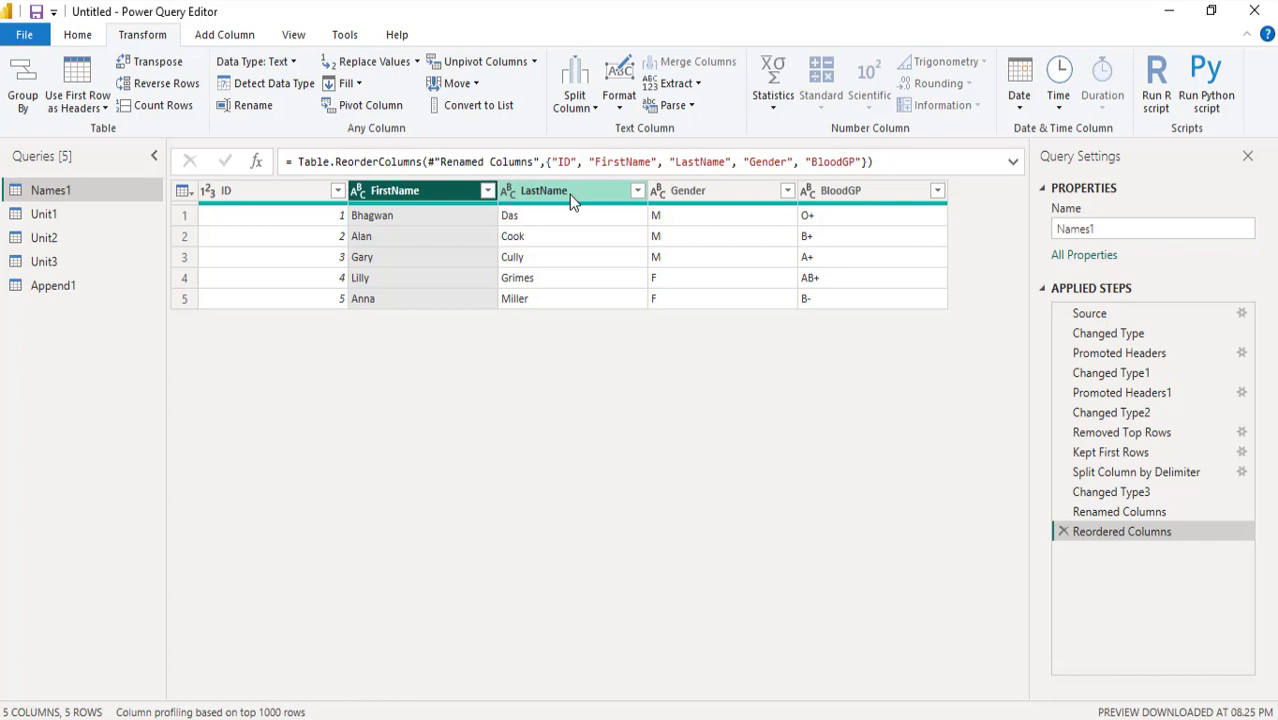
Step: Merge the FirstName and LastName columns of Names1 into one column with a space as separator
mouse_move(569, 194)
left_mouse_down()
mouse_move(551, 212)
mouse_move(520, 206)
mouse_move(558, 195)
left_mouse_up()
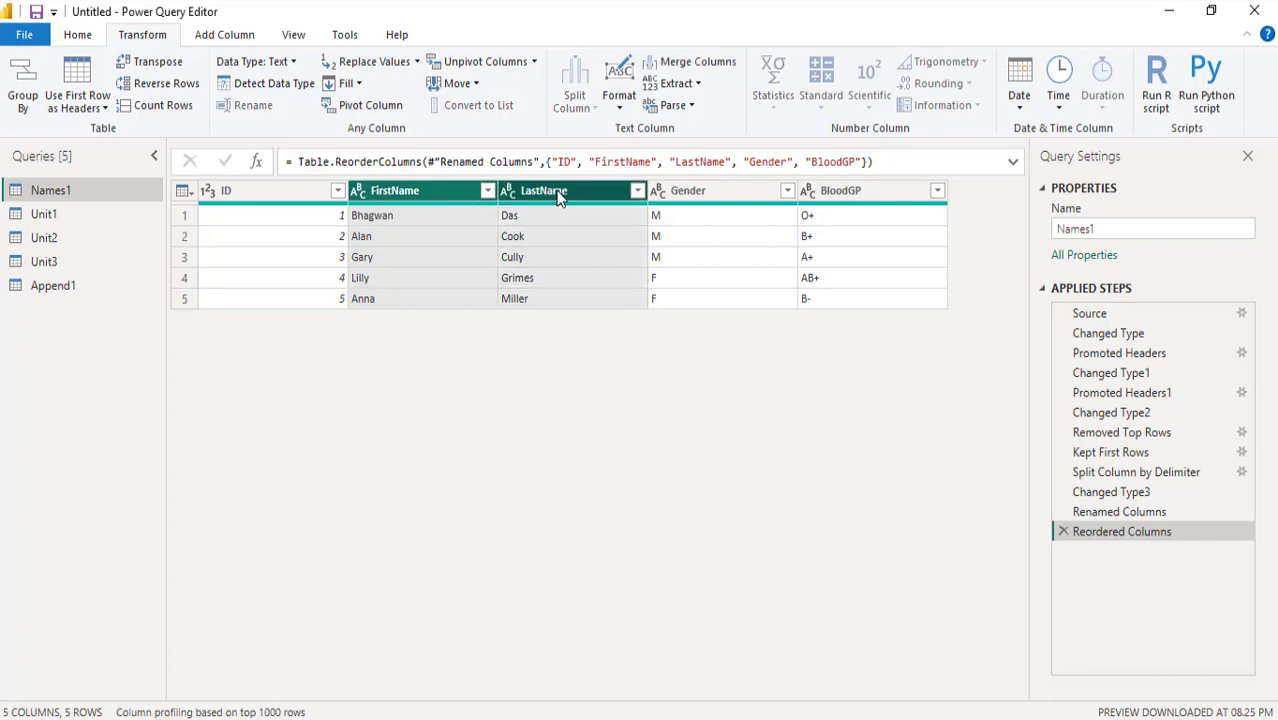
left_click(686, 63)
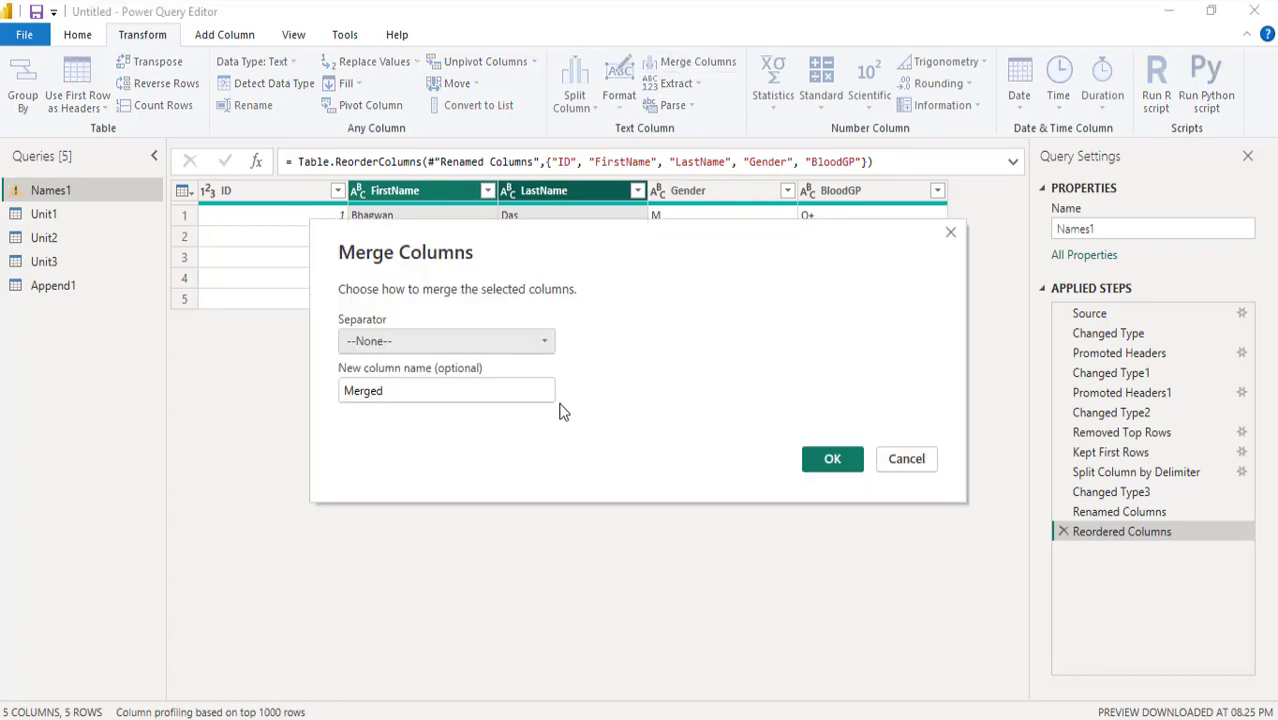
left_click(537, 341)
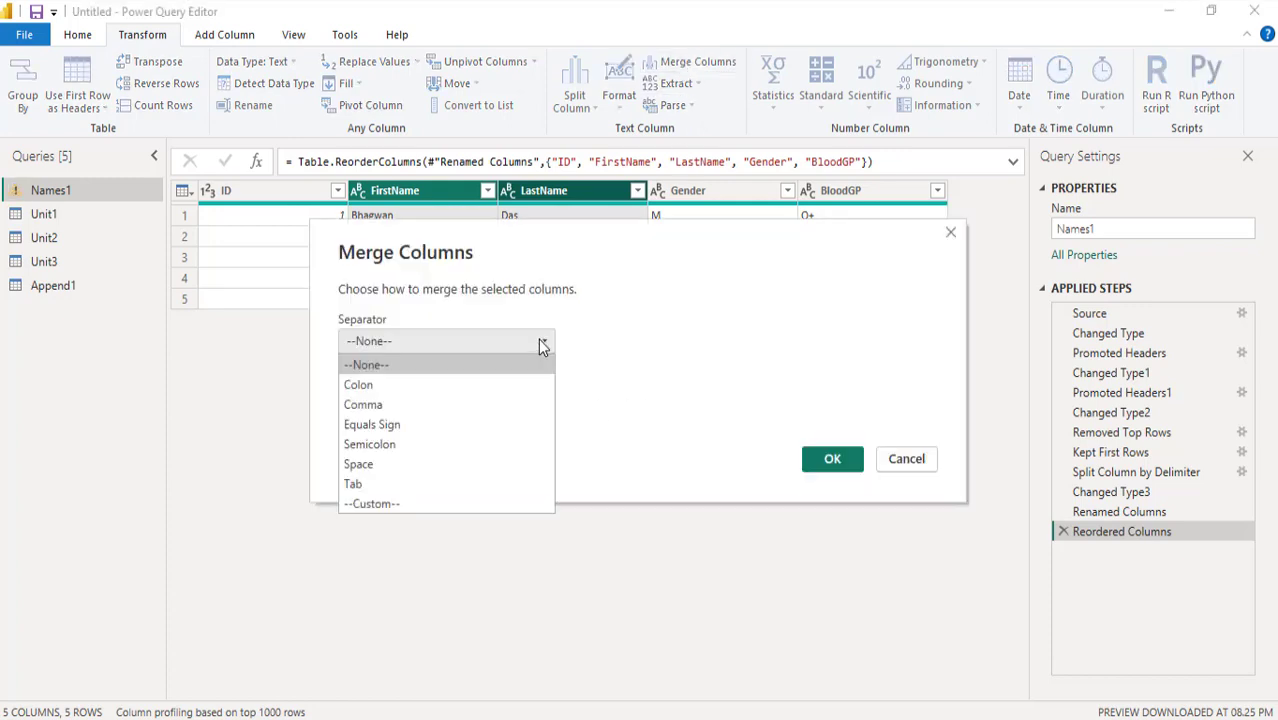
left_click(430, 466)
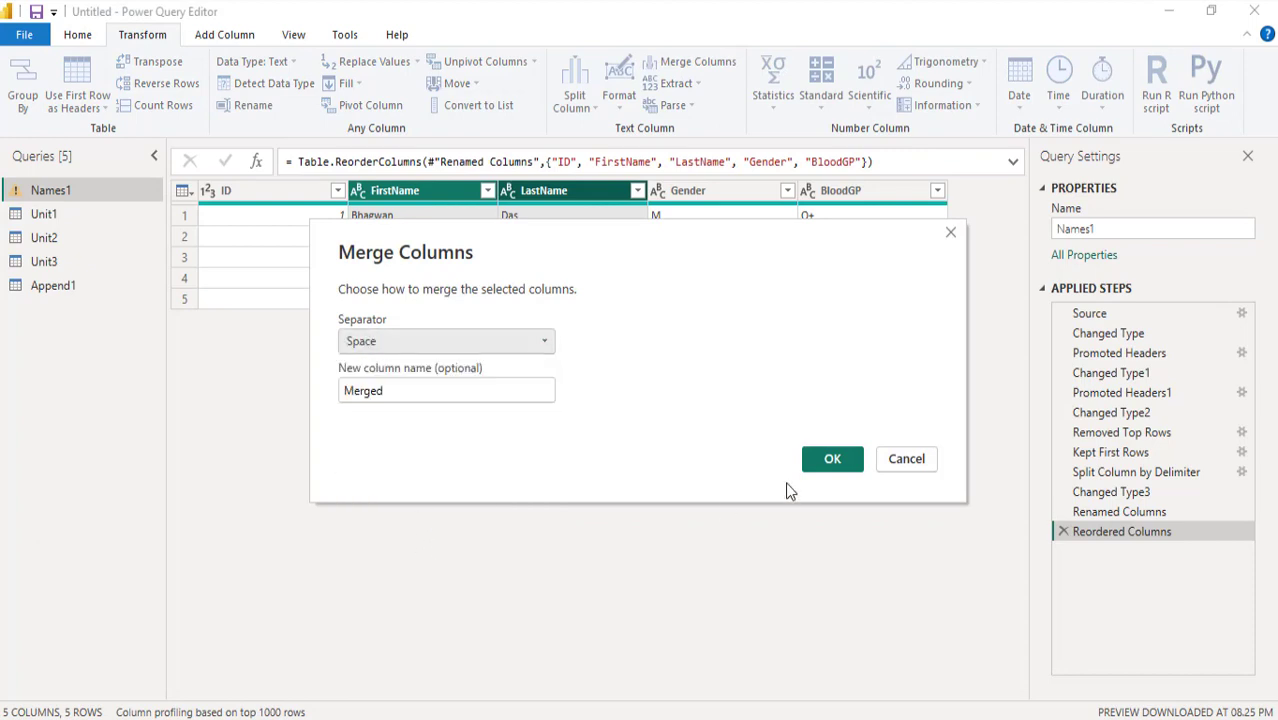
left_click(830, 459)
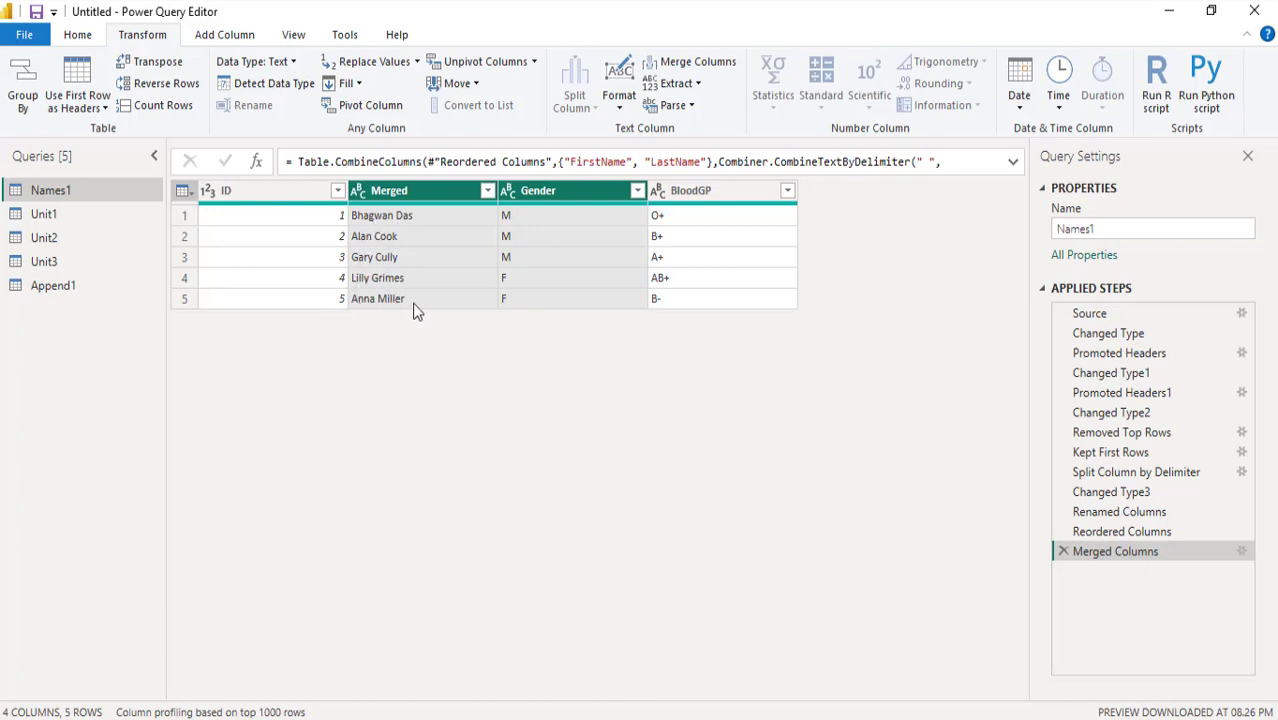
Step: Rename the merged name column as FULLName
double_click(405, 191)
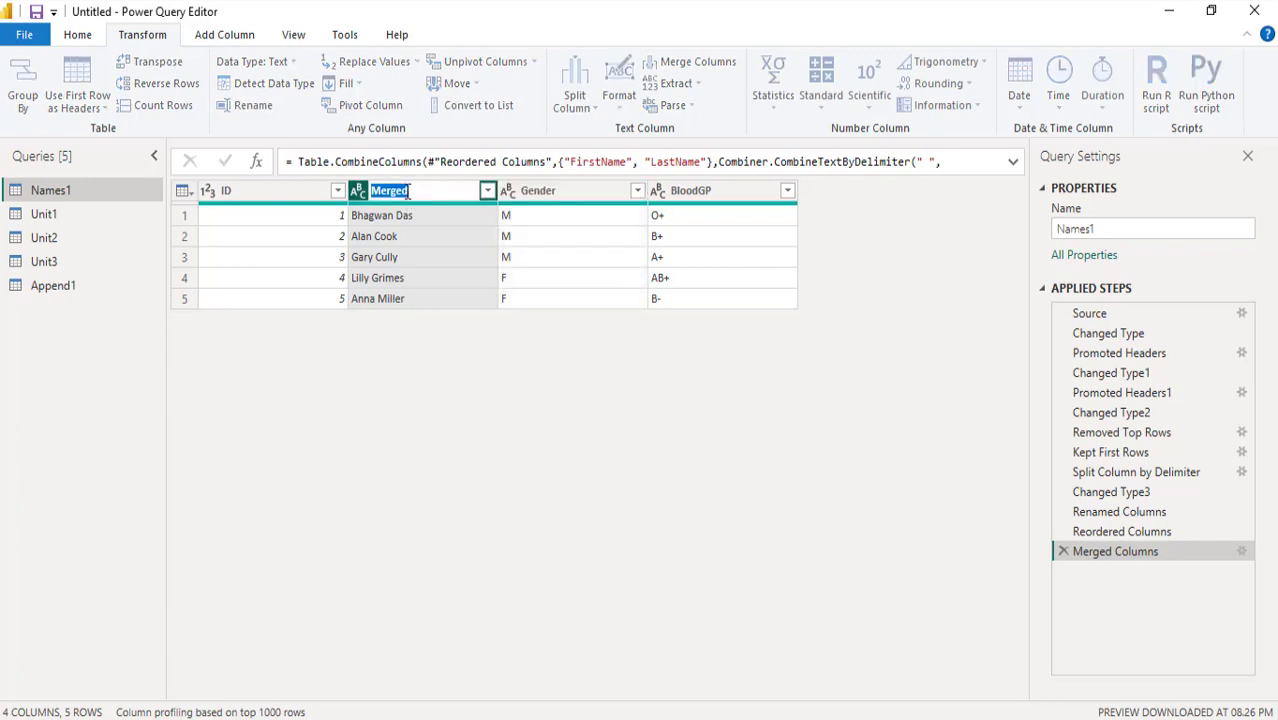
type("FULLName")
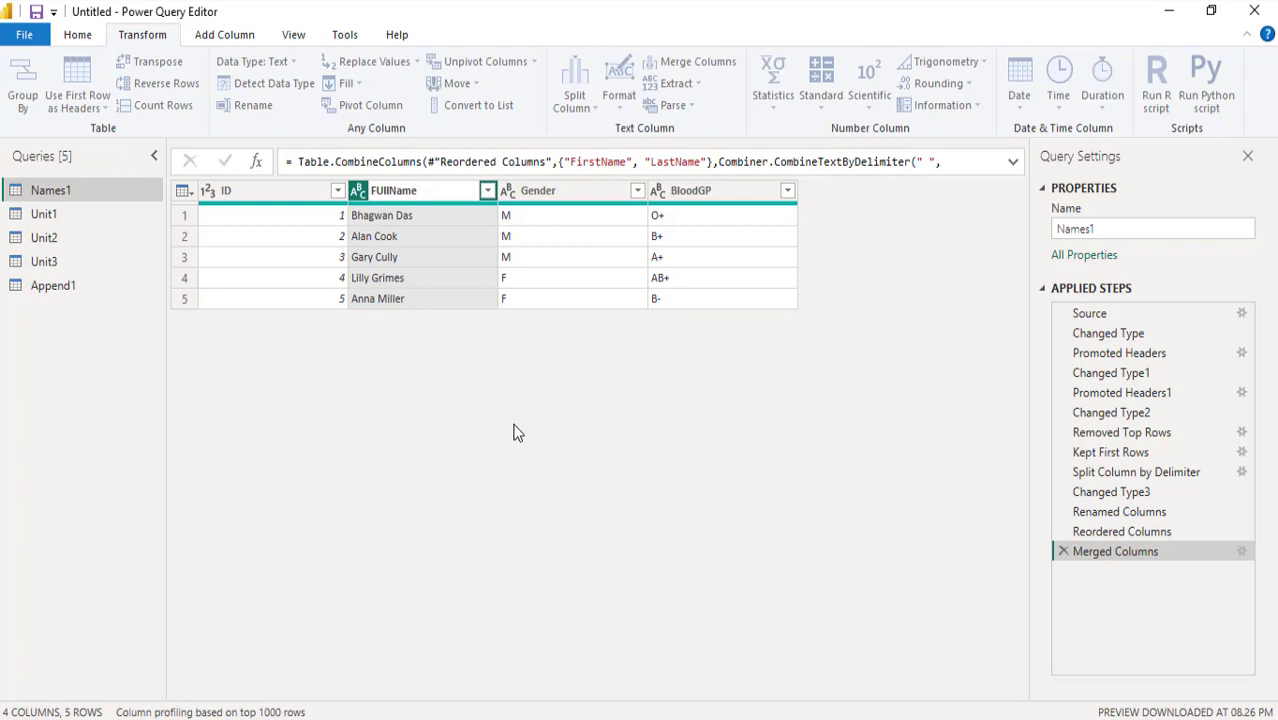
key("Return")
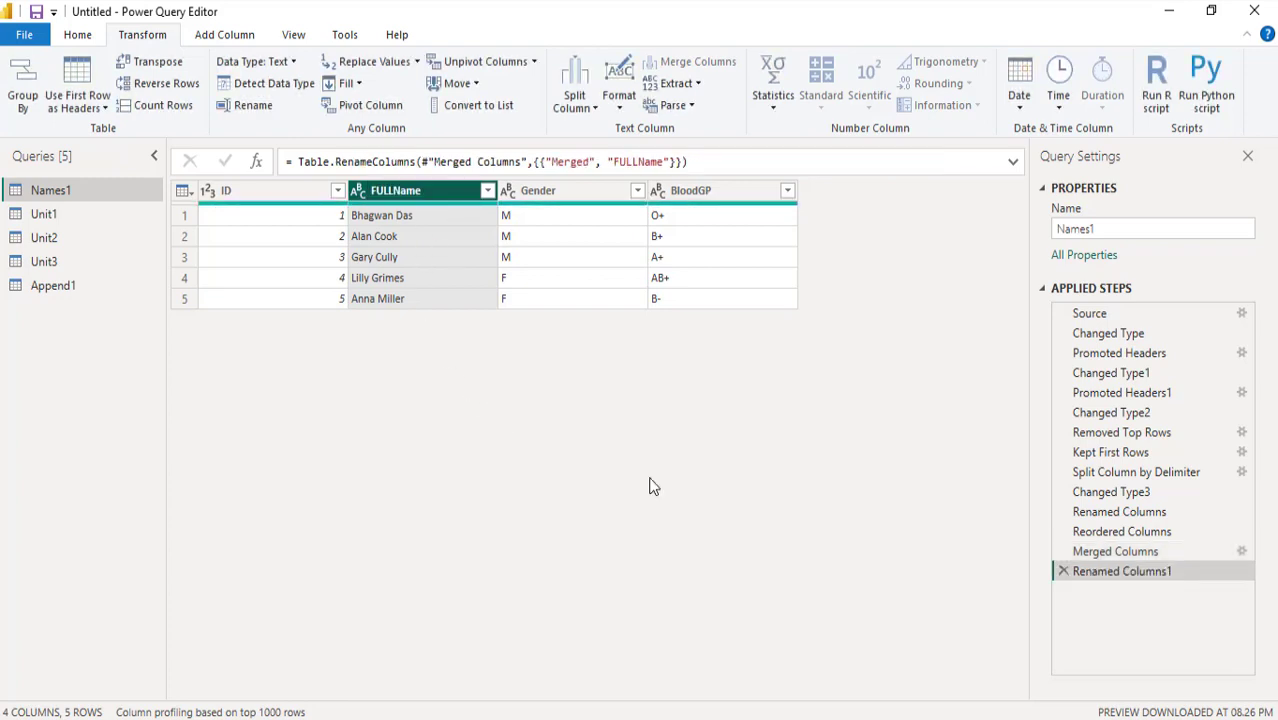
left_click(53, 290)
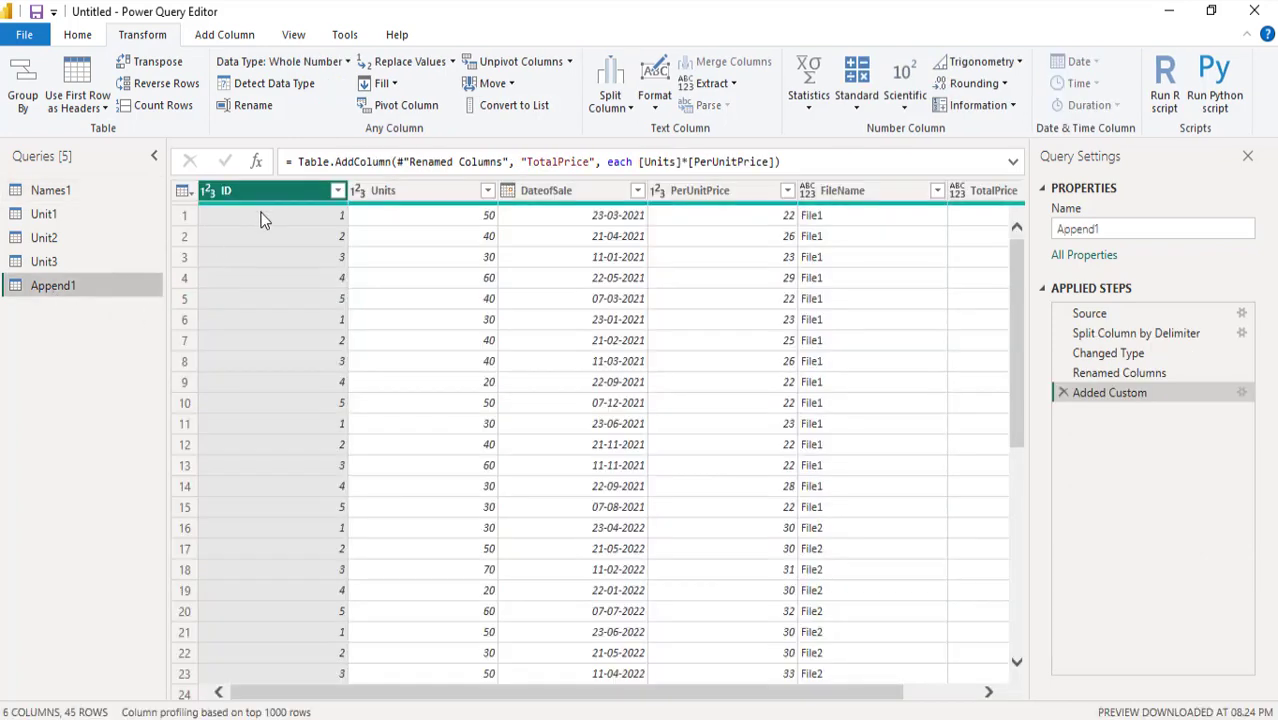
left_click(51, 190)
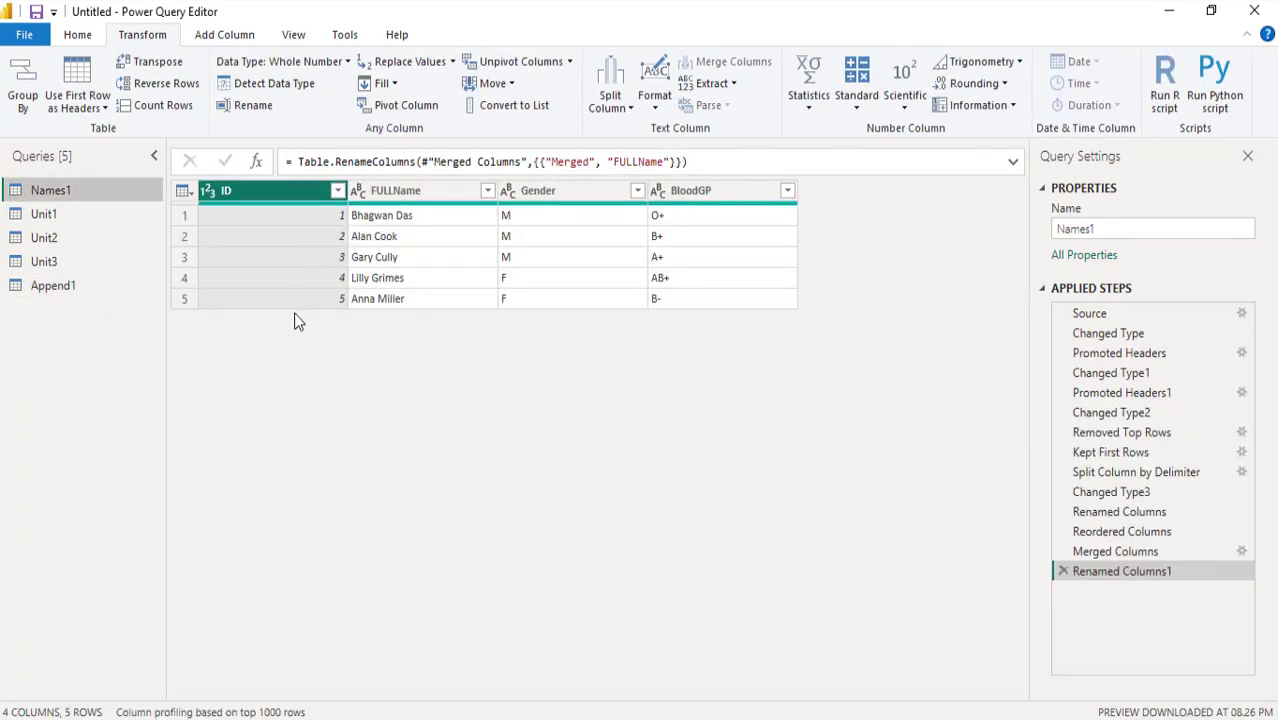
left_click(77, 34)
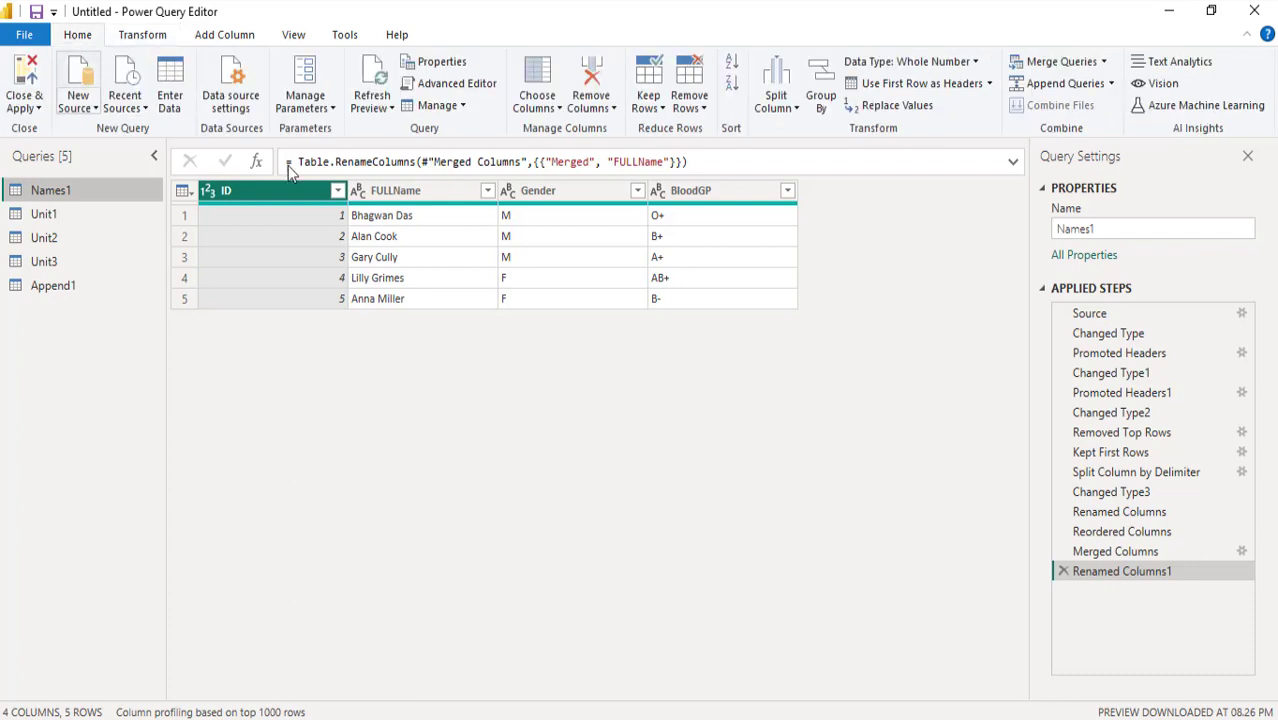
left_click(1105, 62)
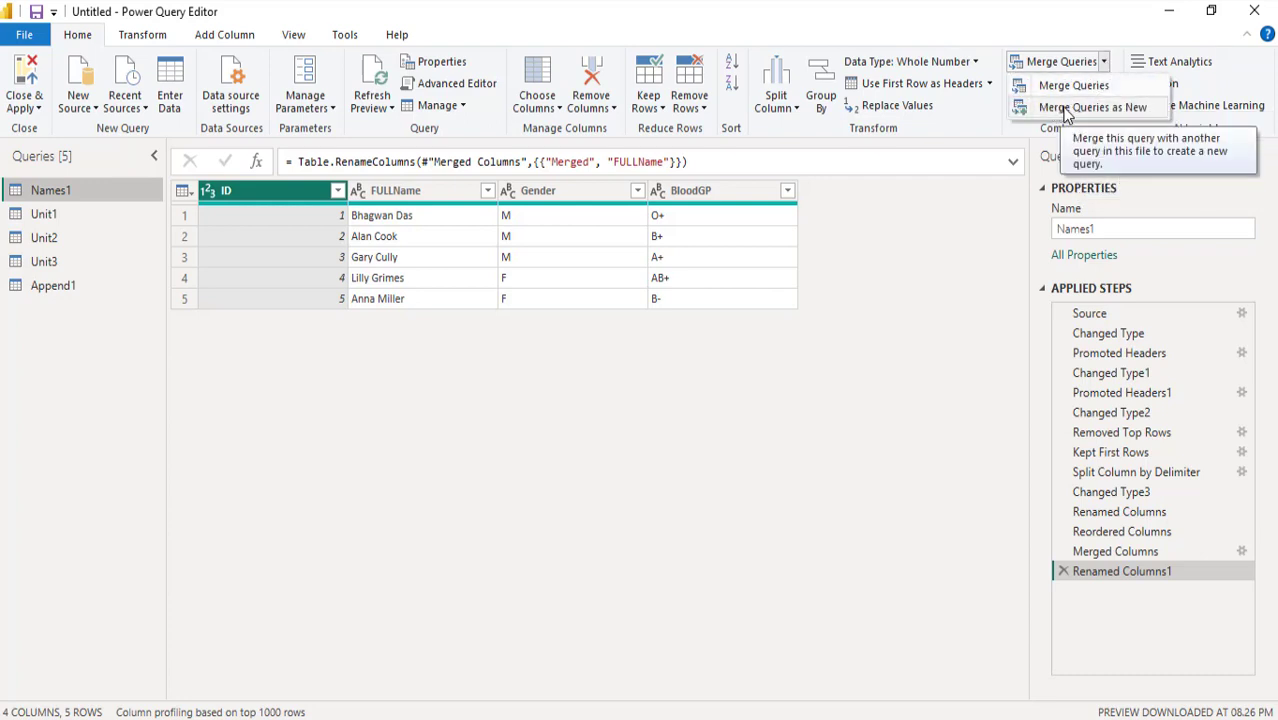
left_click(1100, 108)
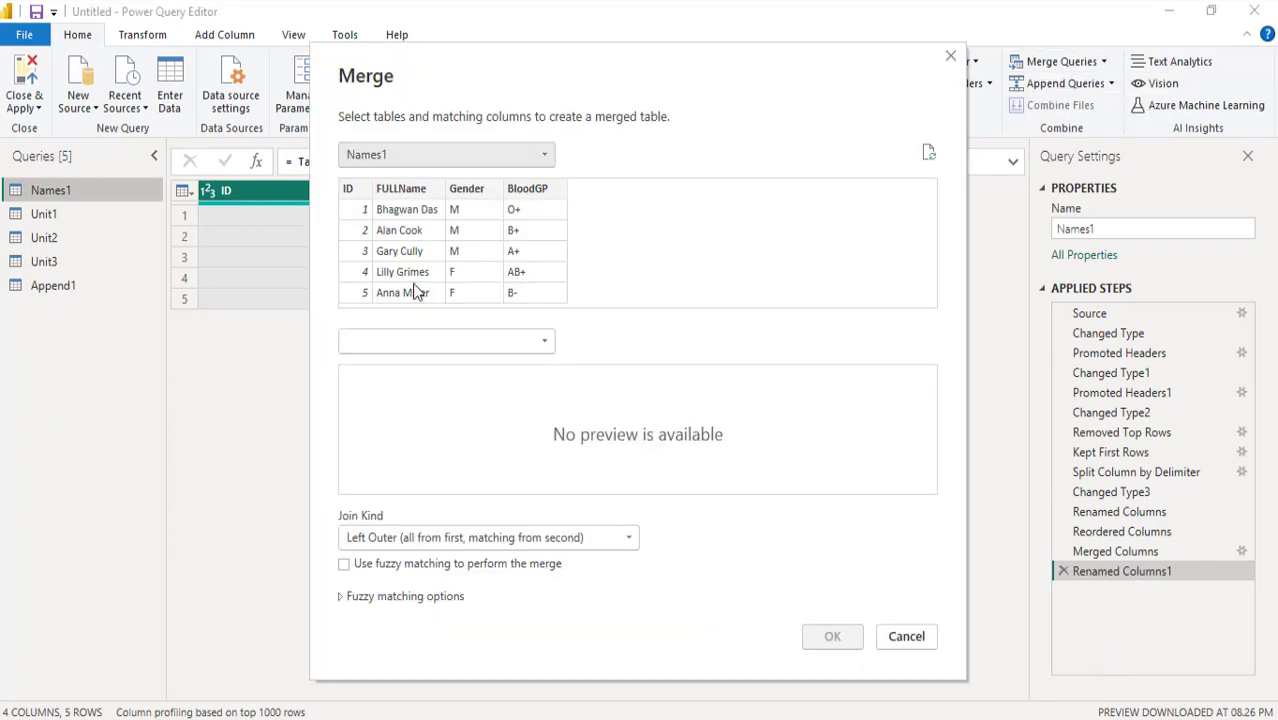
left_click(951, 57)
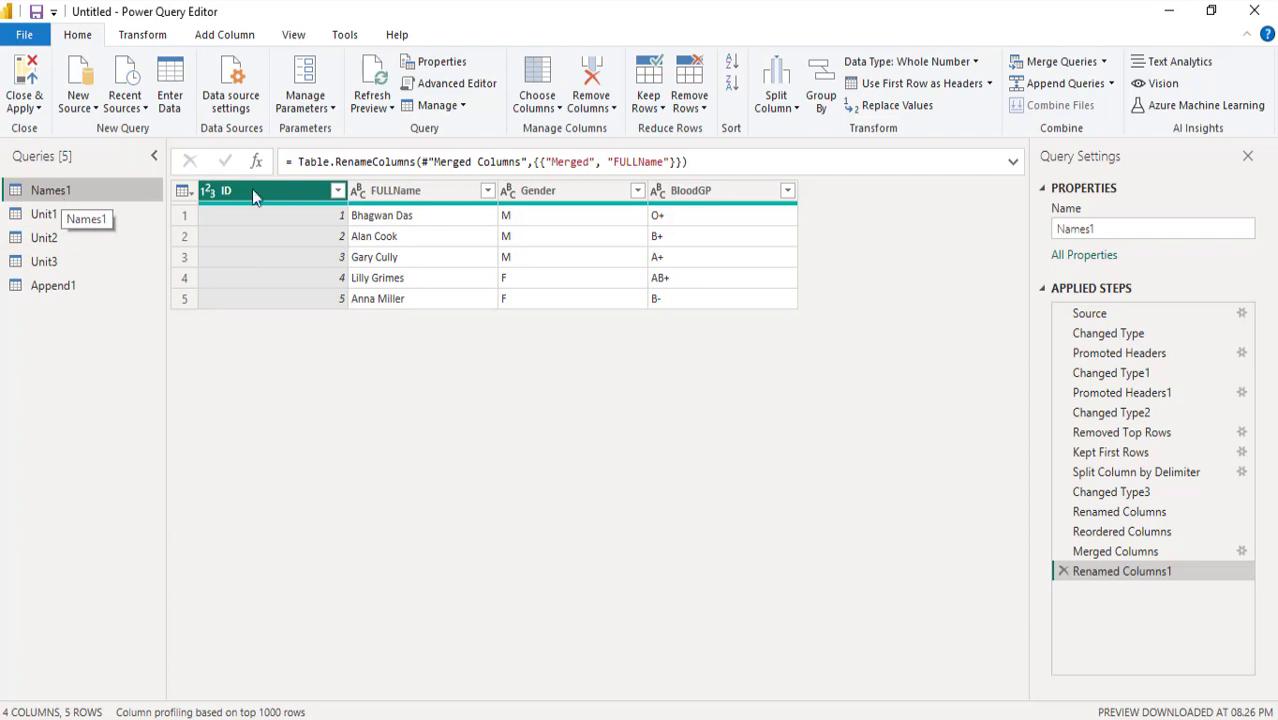
Step: Merge Append1 into the Names1 query, matching on the ID columns with an Inner (only matching rows) join
left_click(1104, 62)
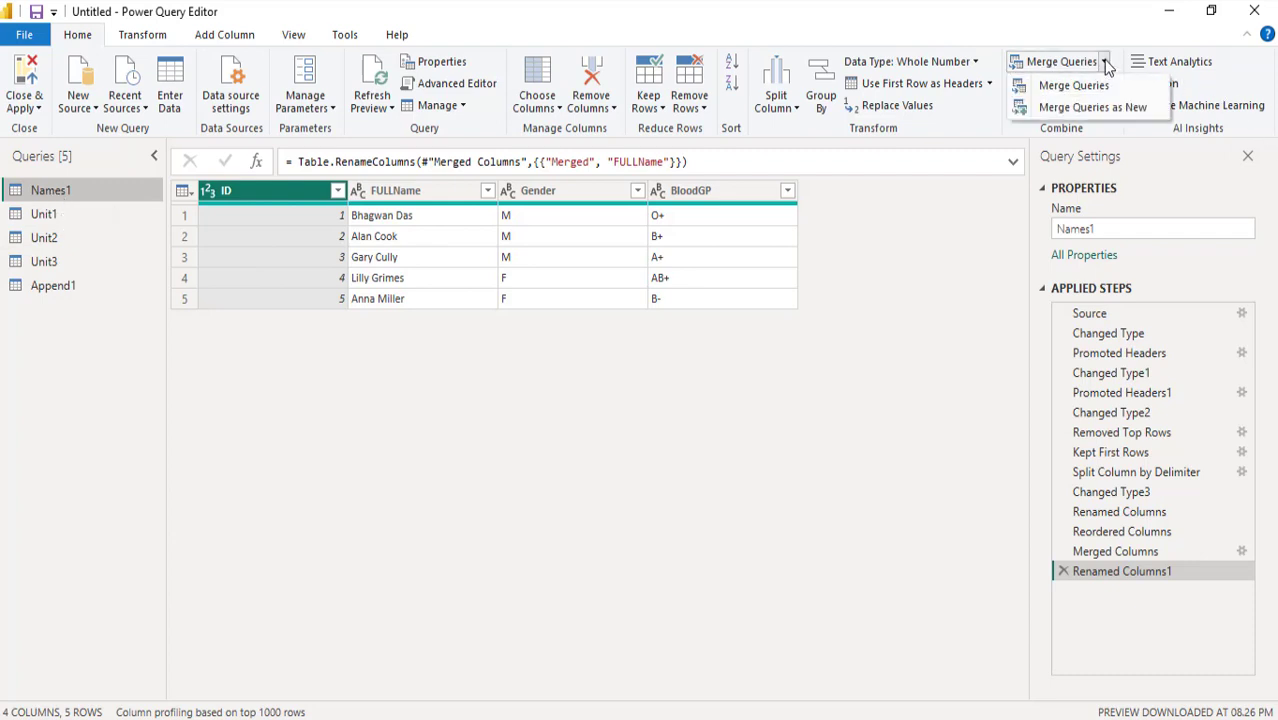
left_click(1066, 88)
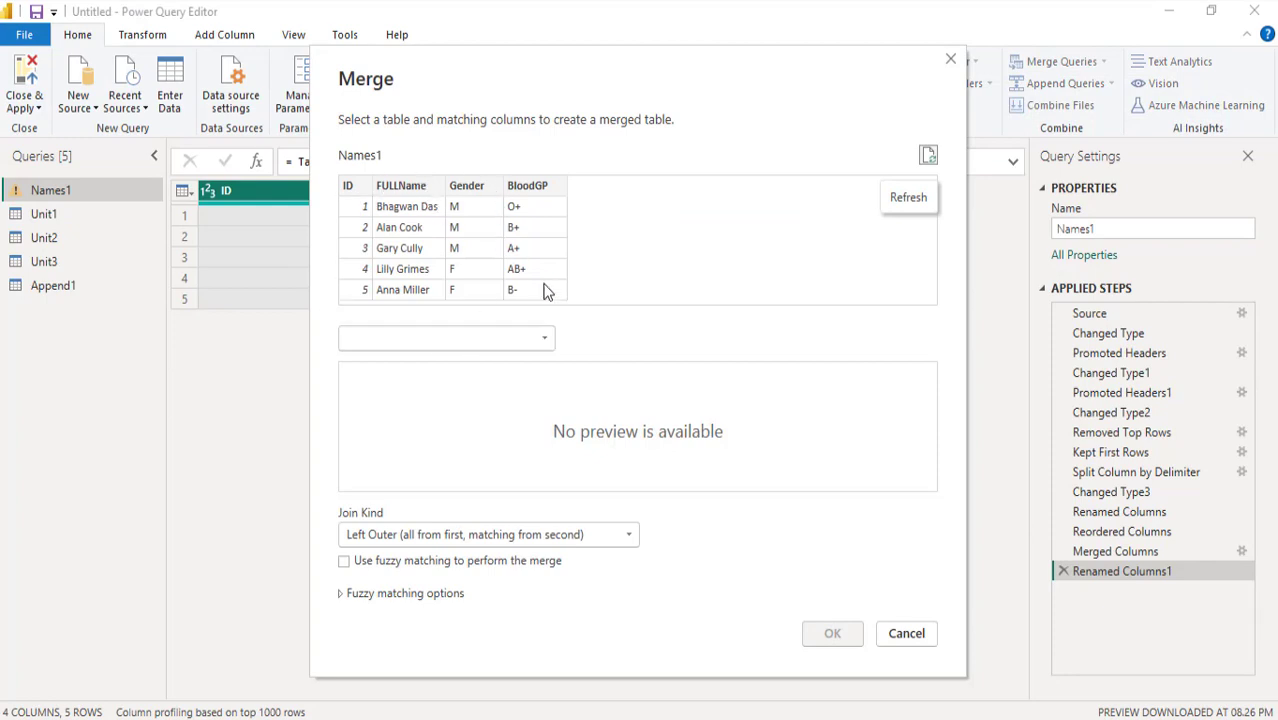
left_click(545, 338)
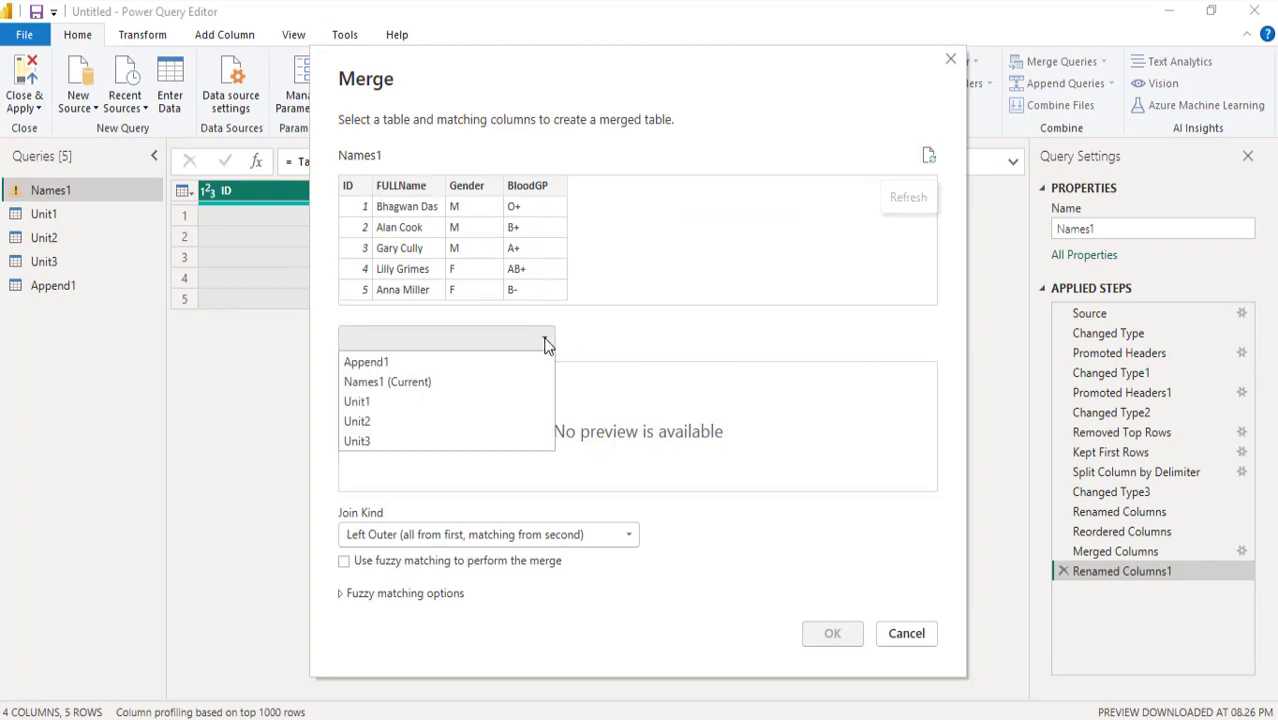
left_click(383, 364)
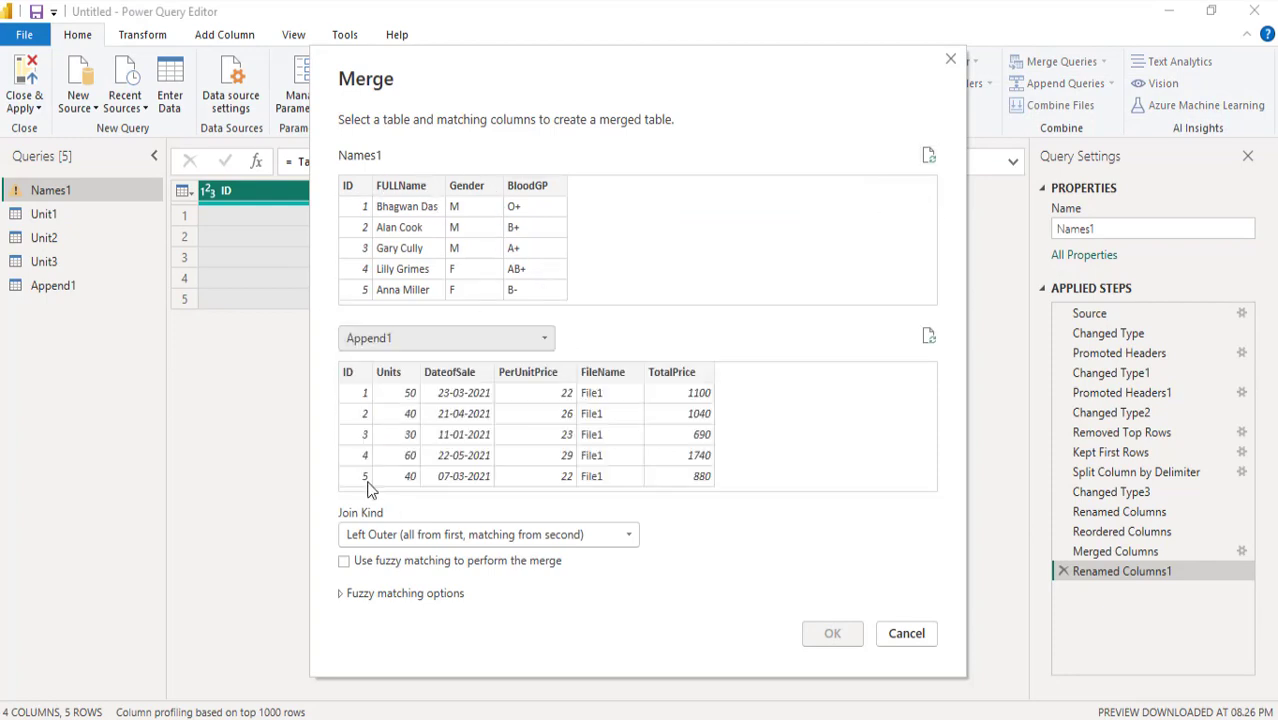
left_click(349, 186)
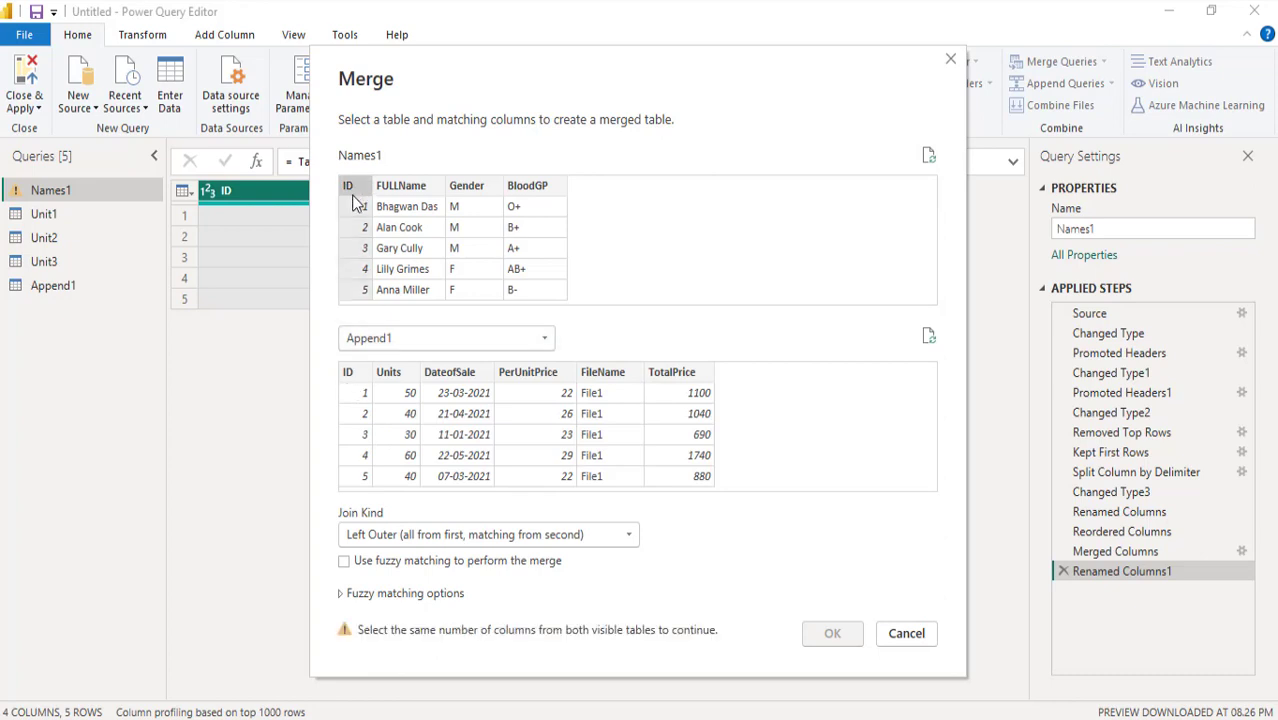
left_click(352, 374)
left_click(612, 538)
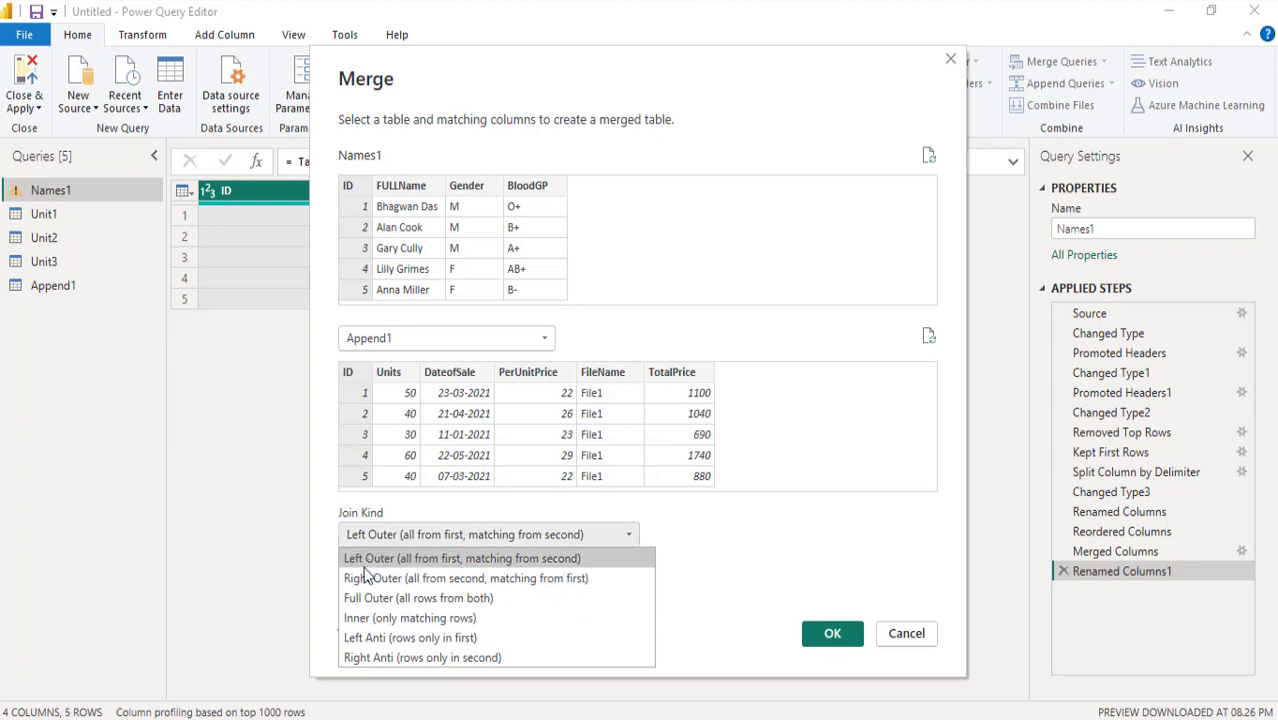
left_click(381, 618)
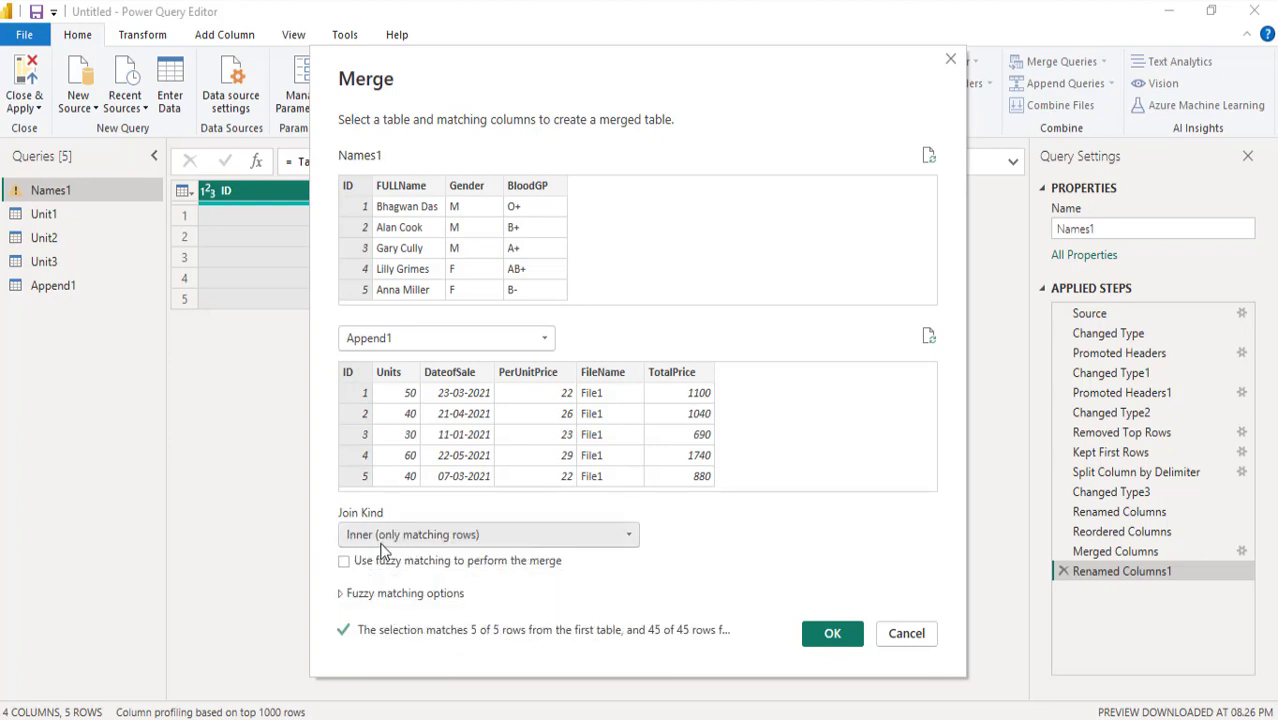
left_click(833, 638)
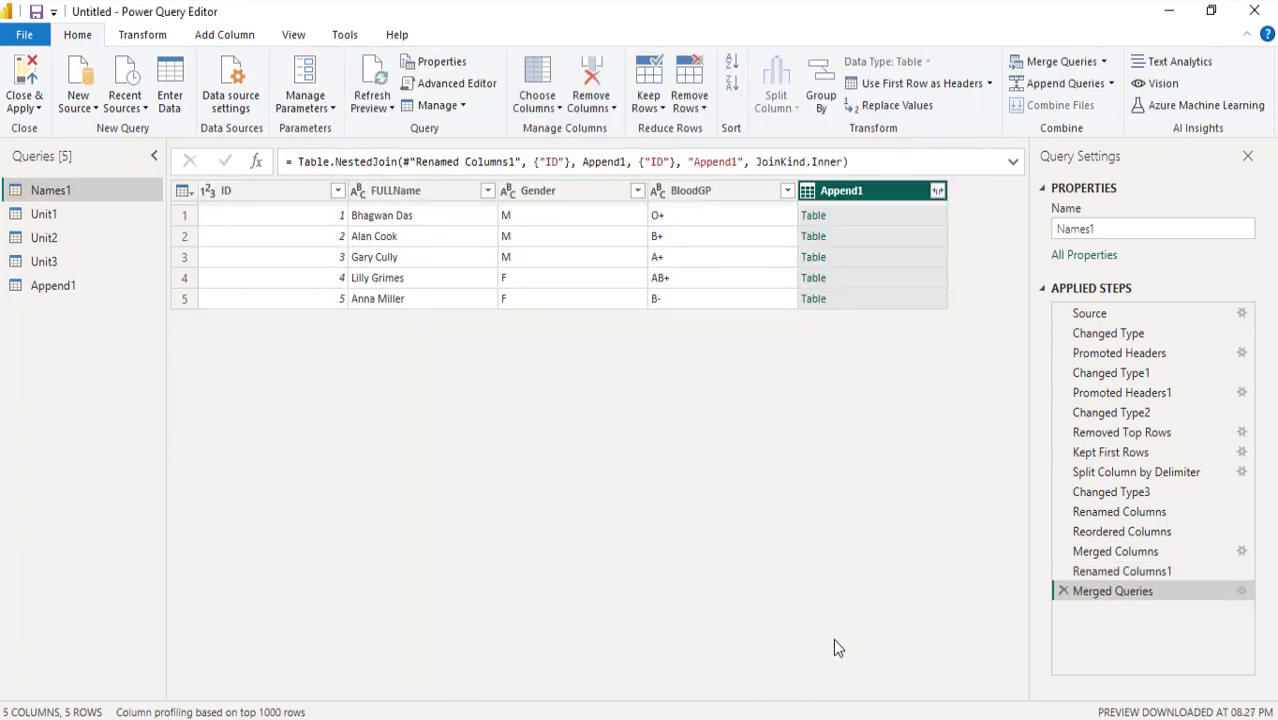
Step: Expand the Append1 table column in Names1 to all its columns, using the original column name as prefix
left_click(937, 192)
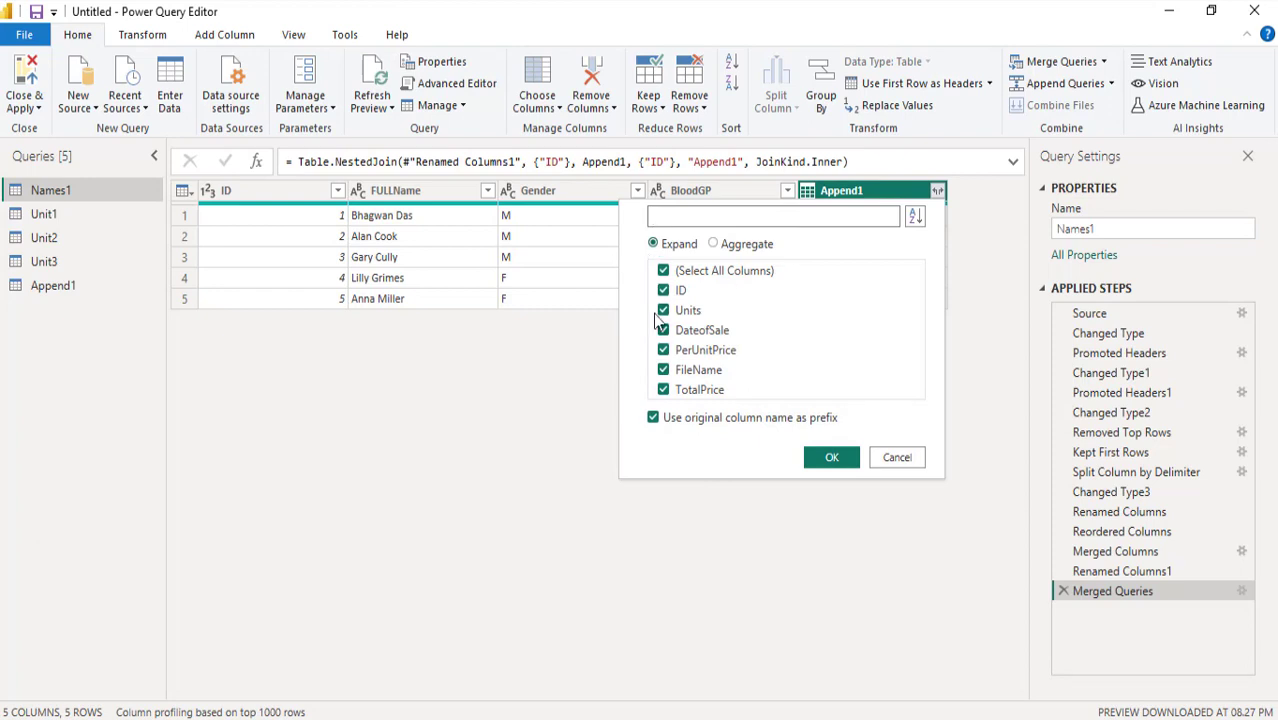
left_click(820, 464)
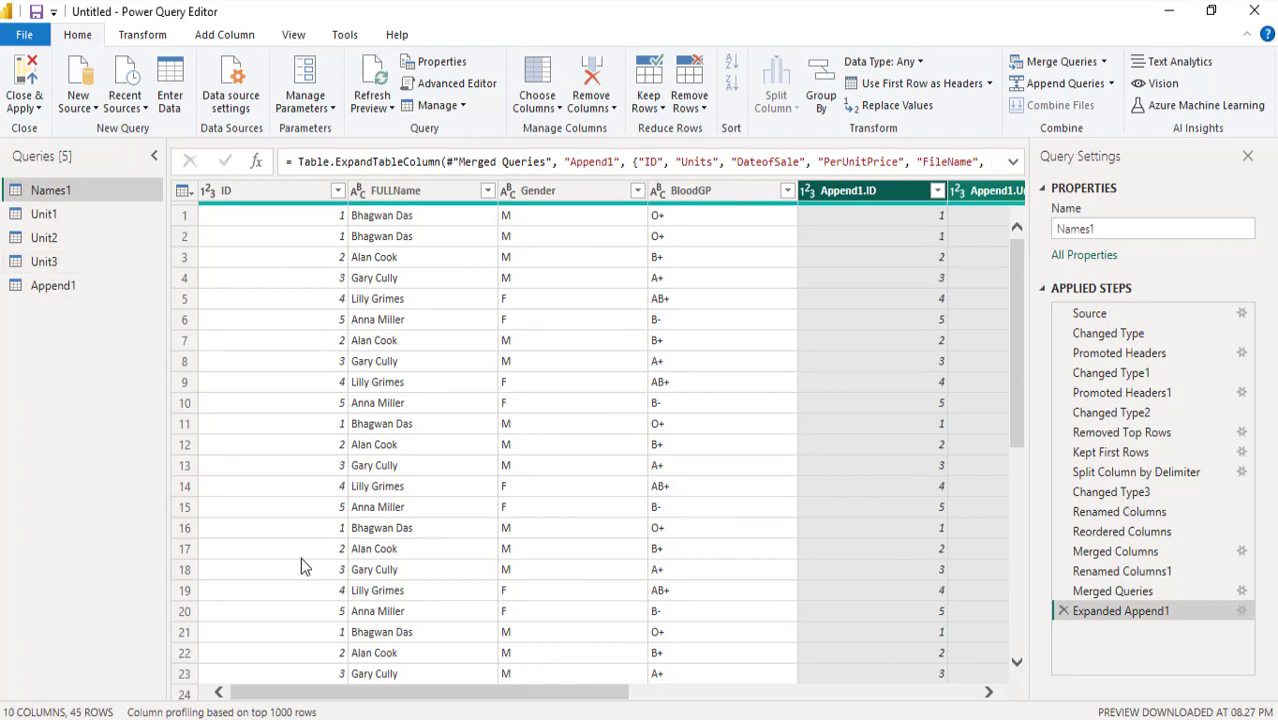
left_click_drag(519, 699, 348, 673)
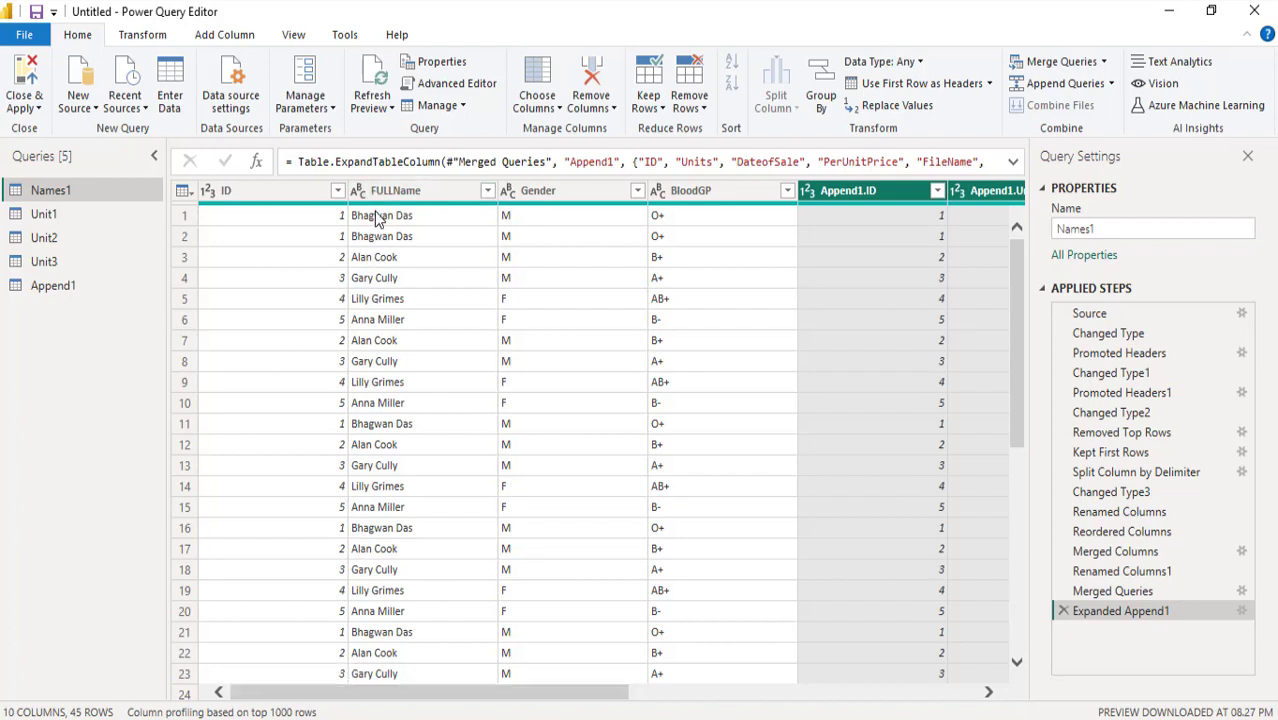